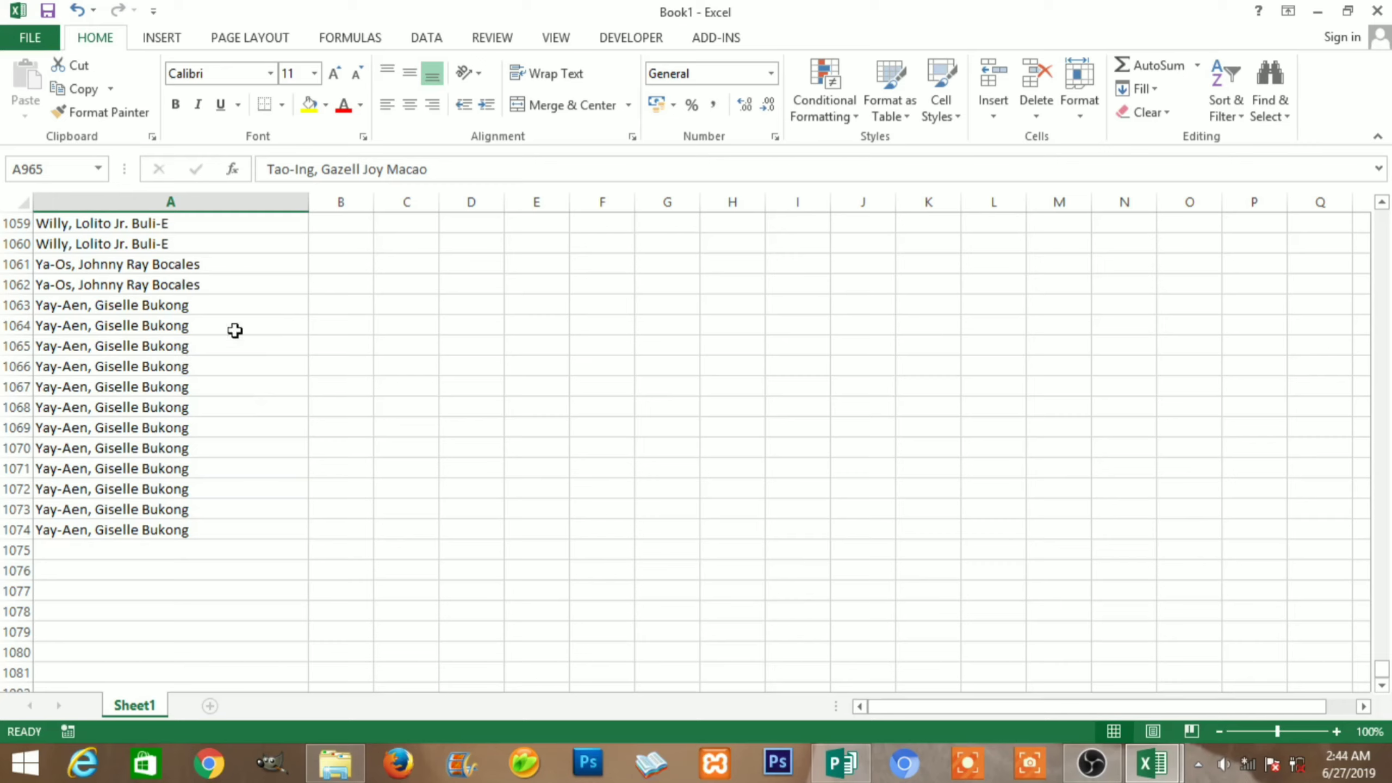
Check the last names in Excel rows 1074 and 1073, leaving the entries unchanged
click(216, 530)
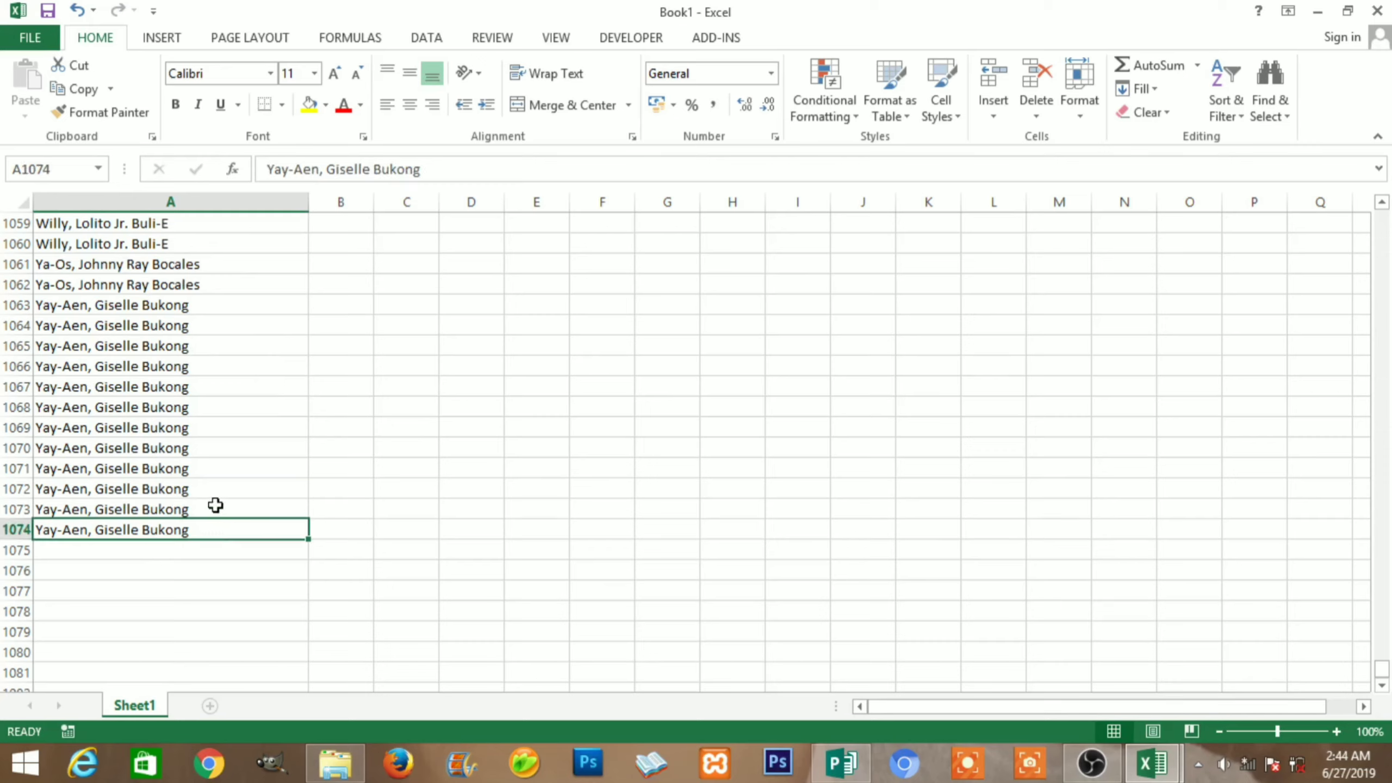
click(216, 505)
key(F2)
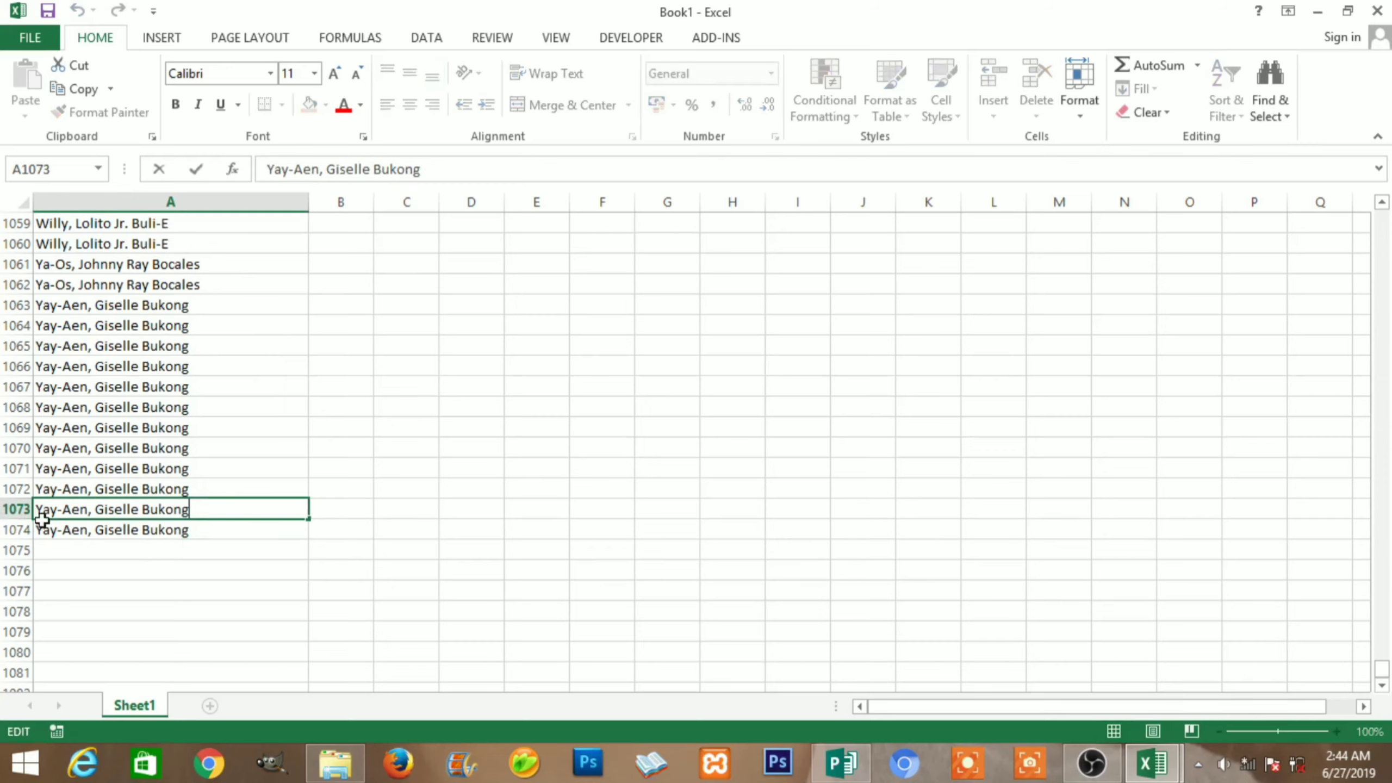
key(shift+Return)
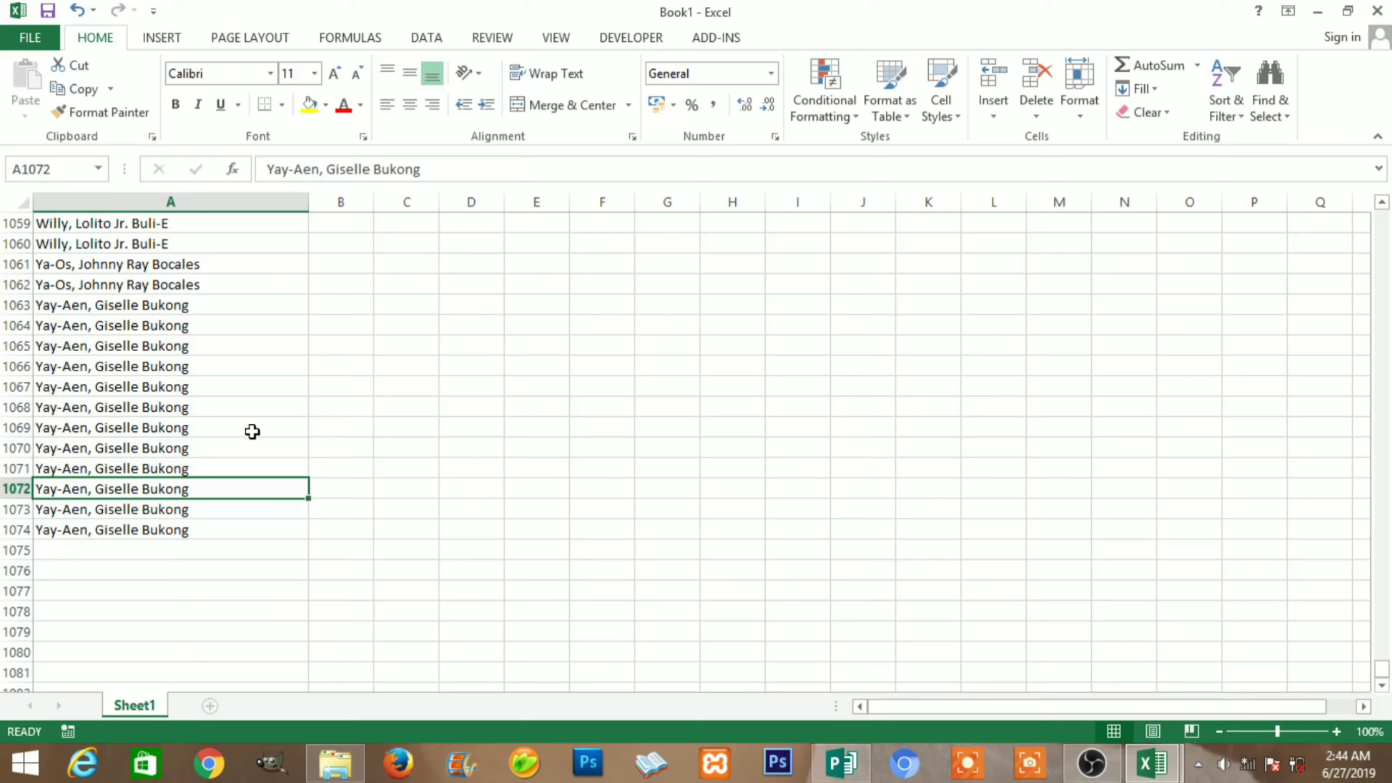
In Publisher, pick the Appreciation 7 design under Award Certificates
click(836, 776)
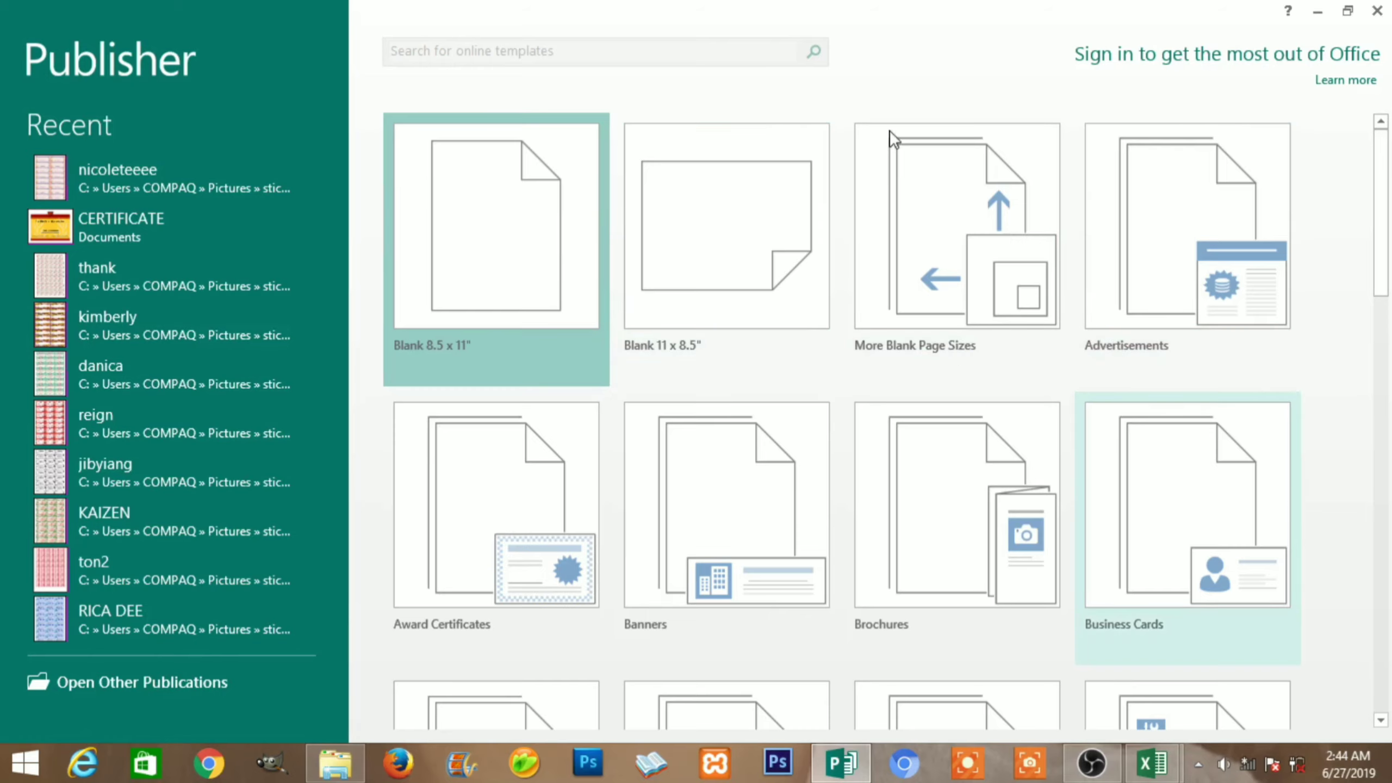
scroll(1018, 458, down, 1)
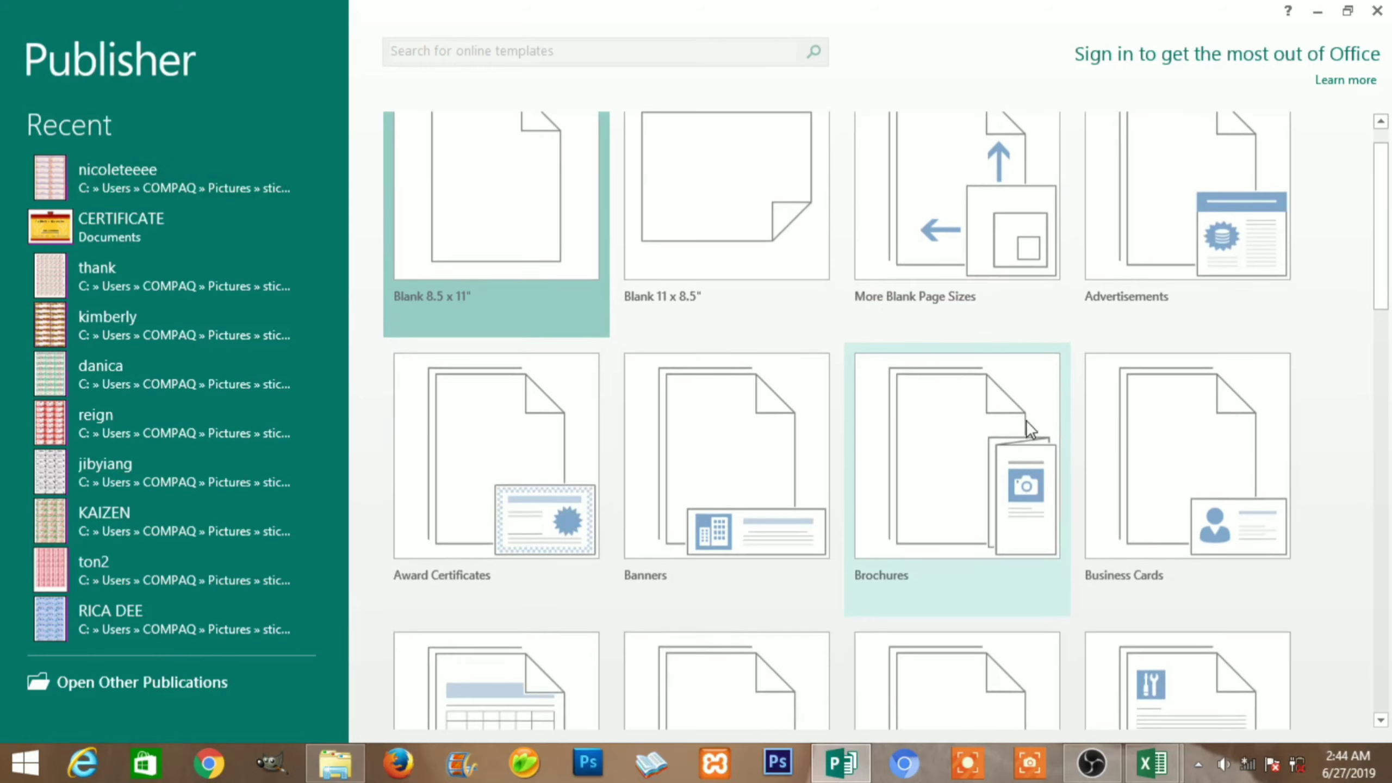
scroll(1107, 472, down, 1)
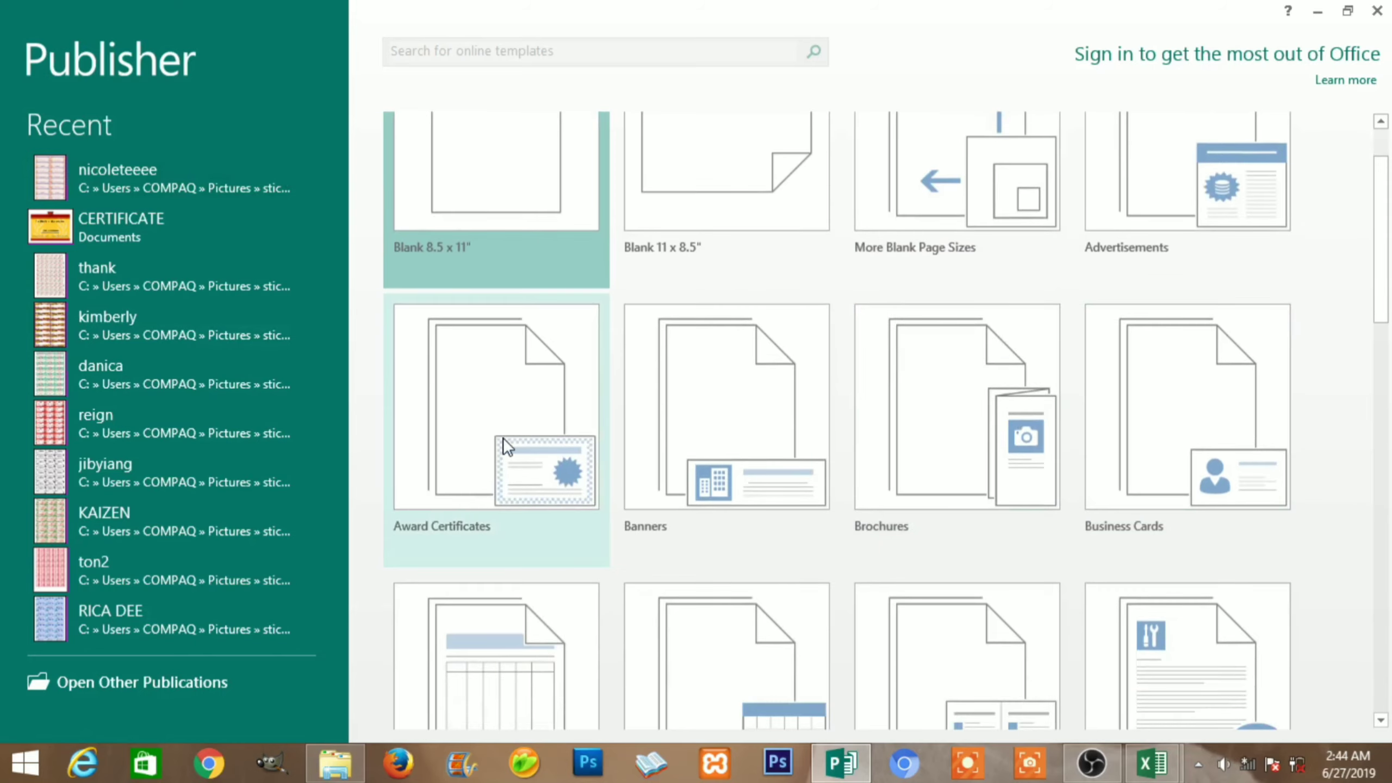
click(502, 385)
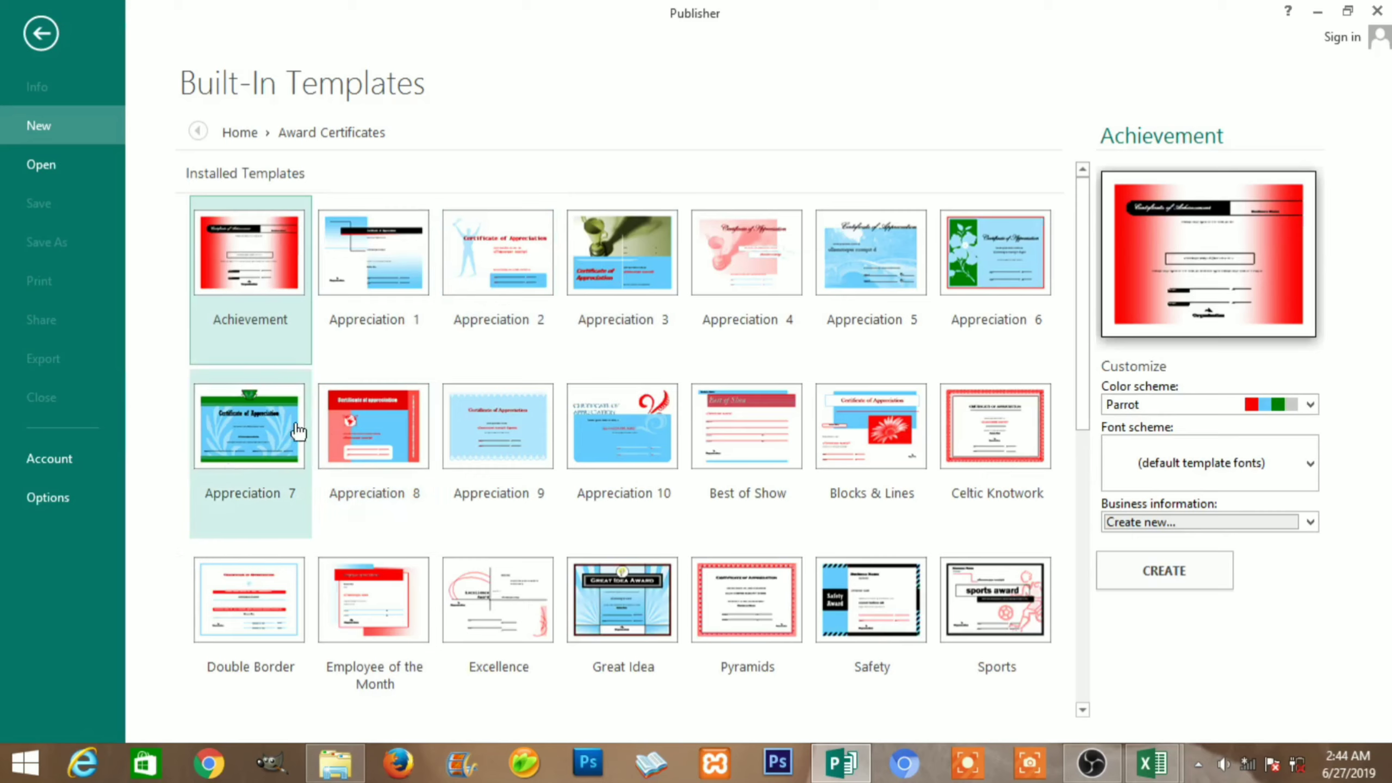
click(235, 426)
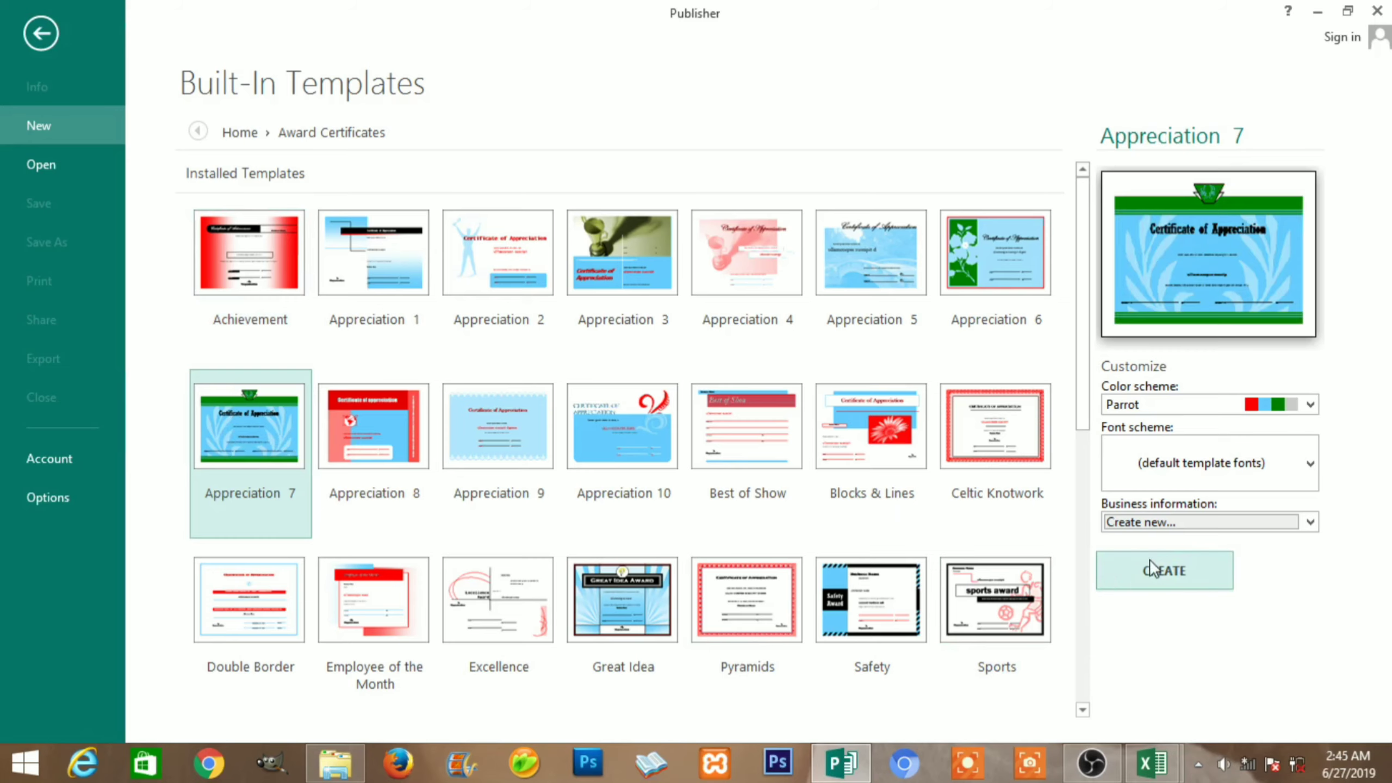
Create the Appreciation 7 certificate and set the Name of Recipient text to 28 pt
click(1181, 573)
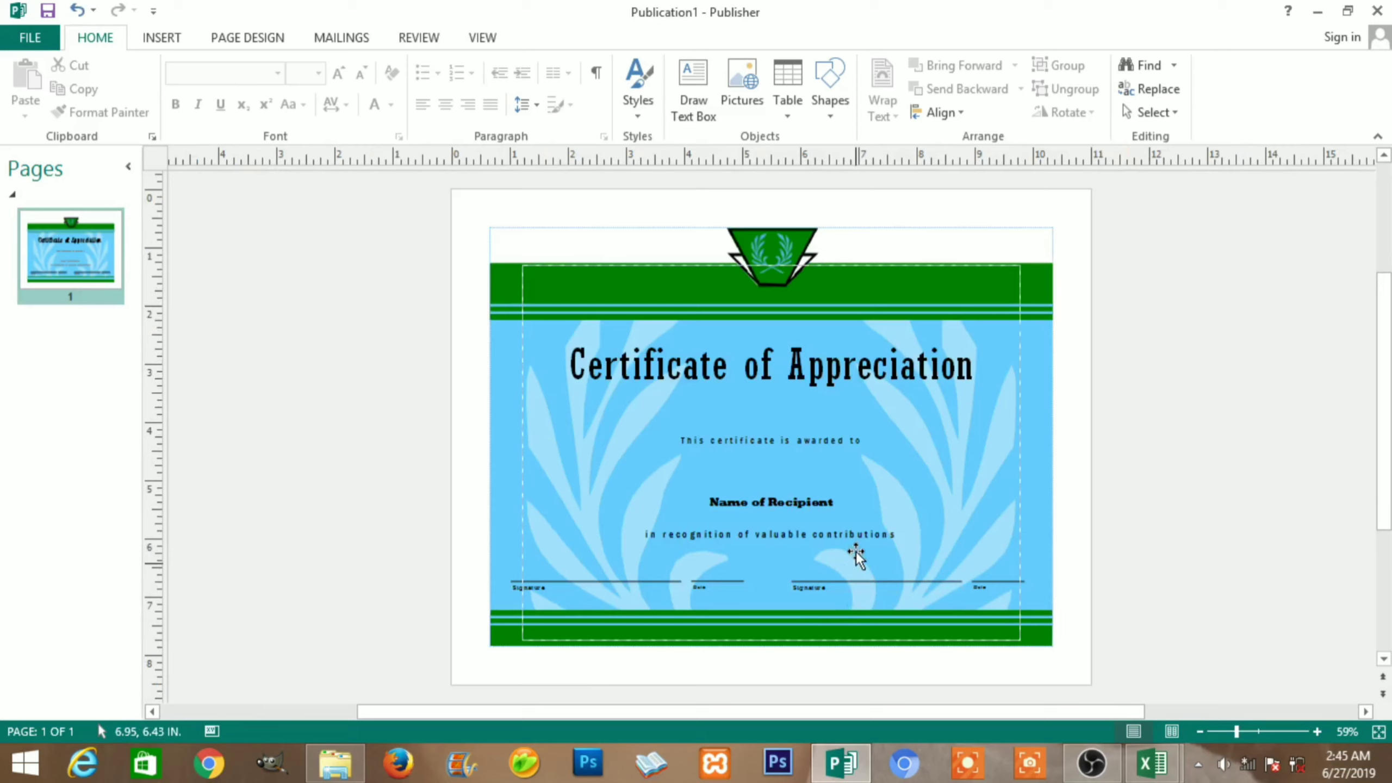
click(794, 501)
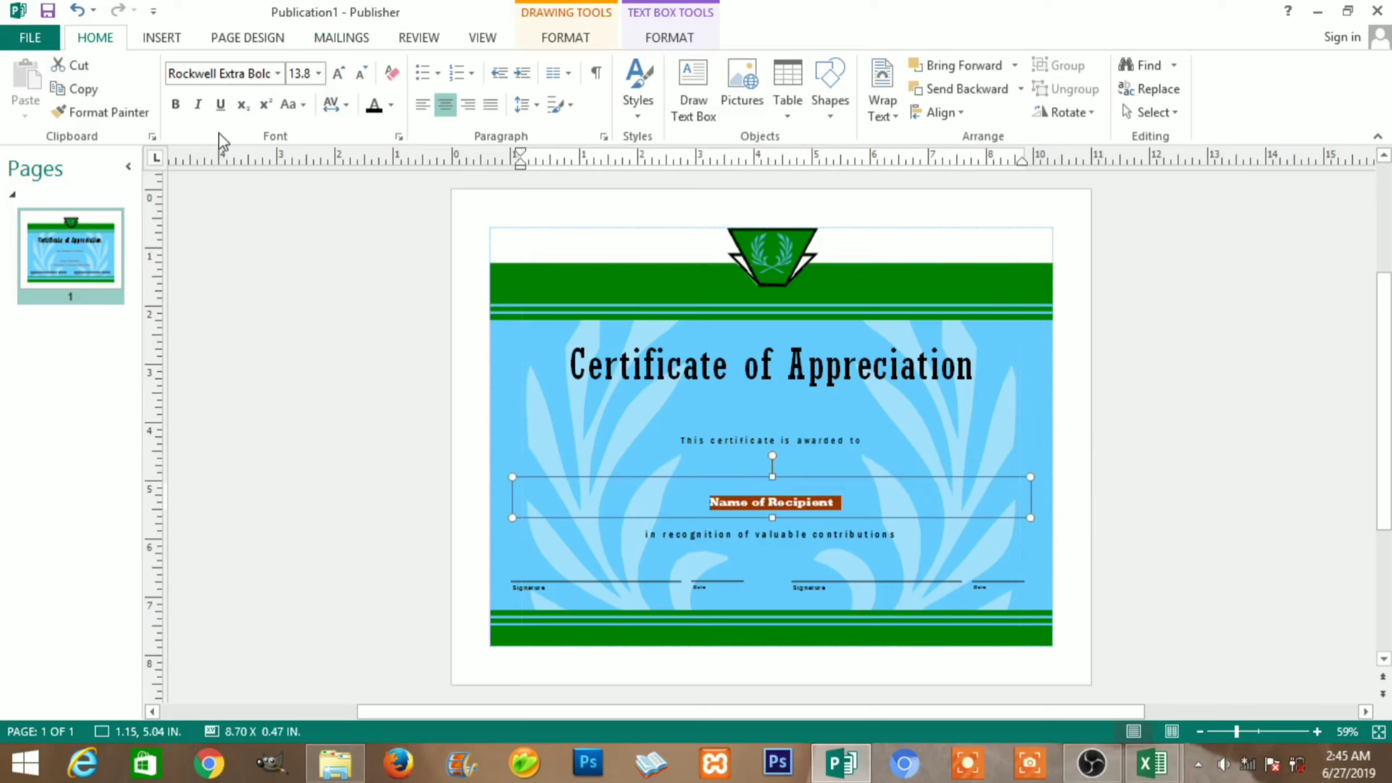
click(279, 73)
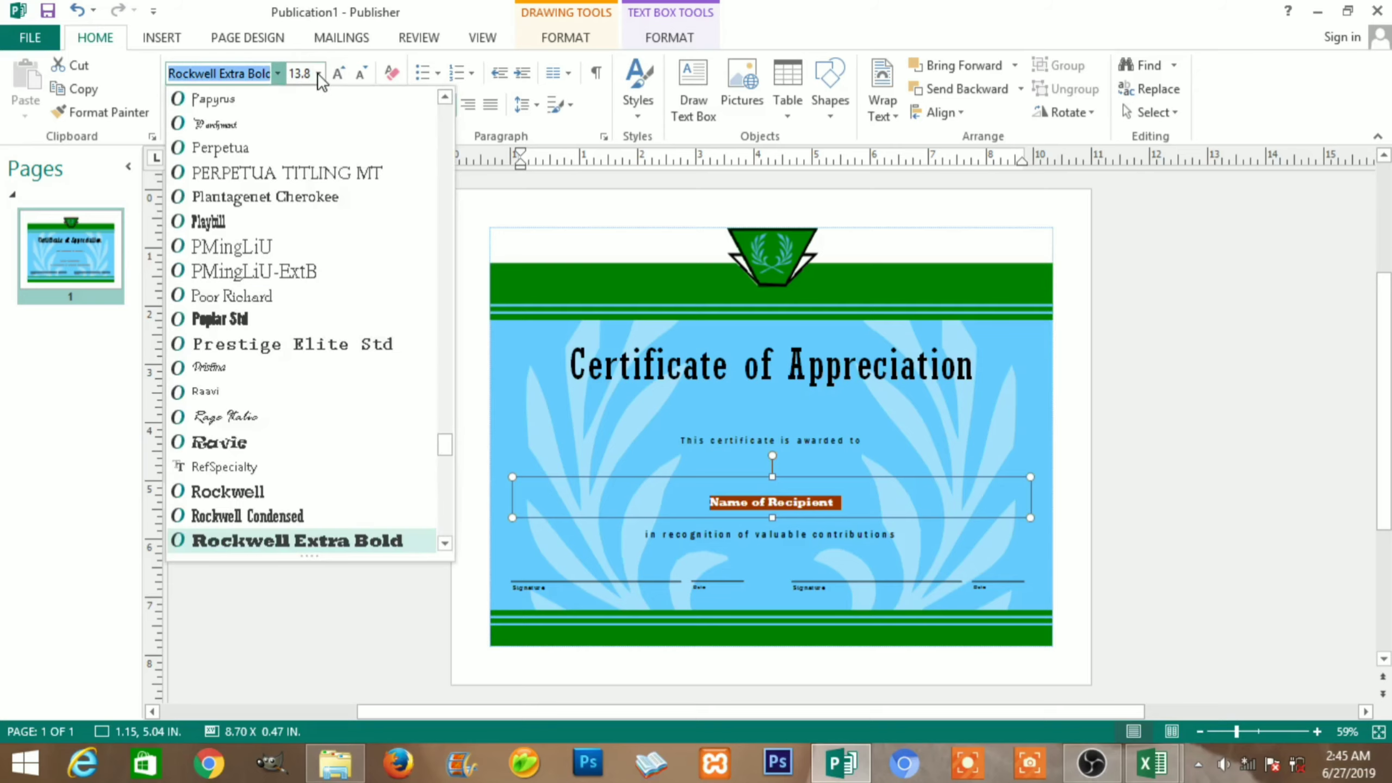
click(317, 72)
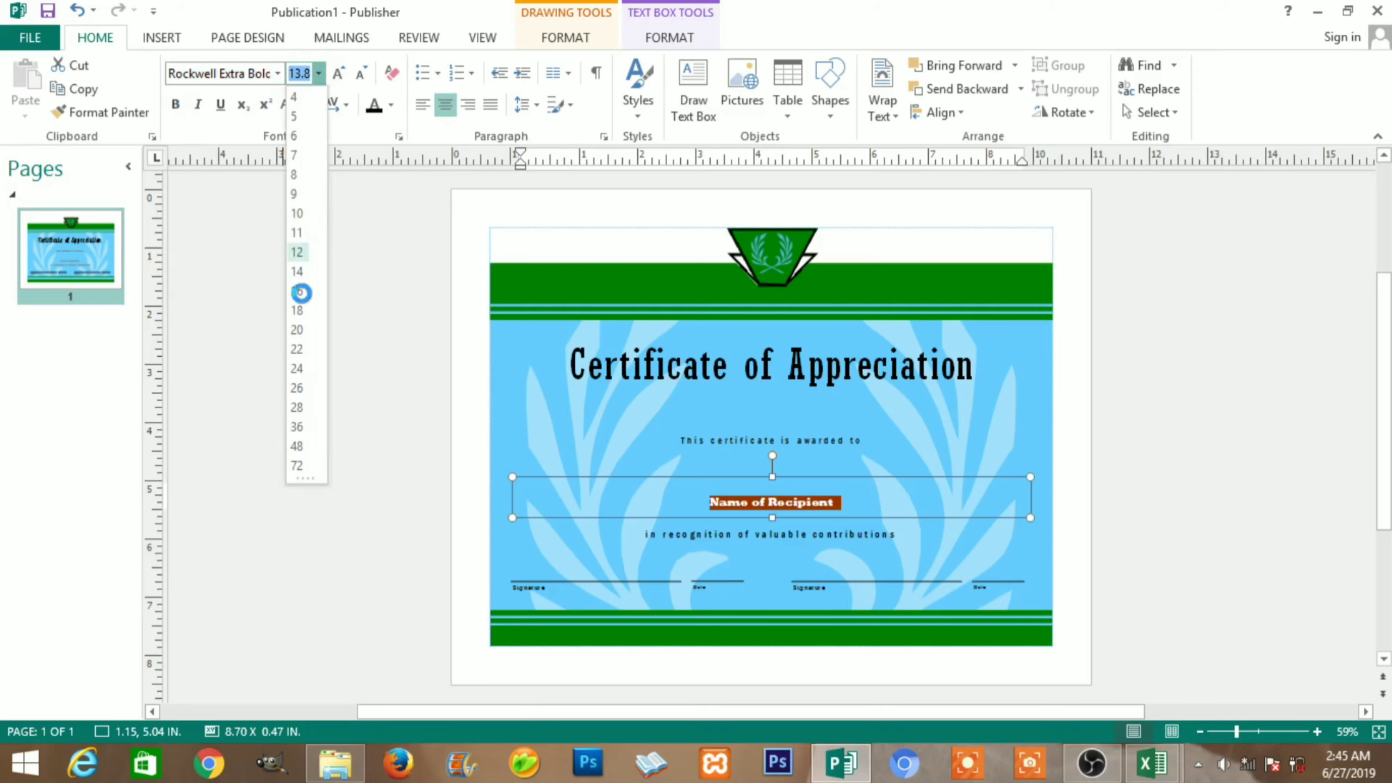
click(296, 406)
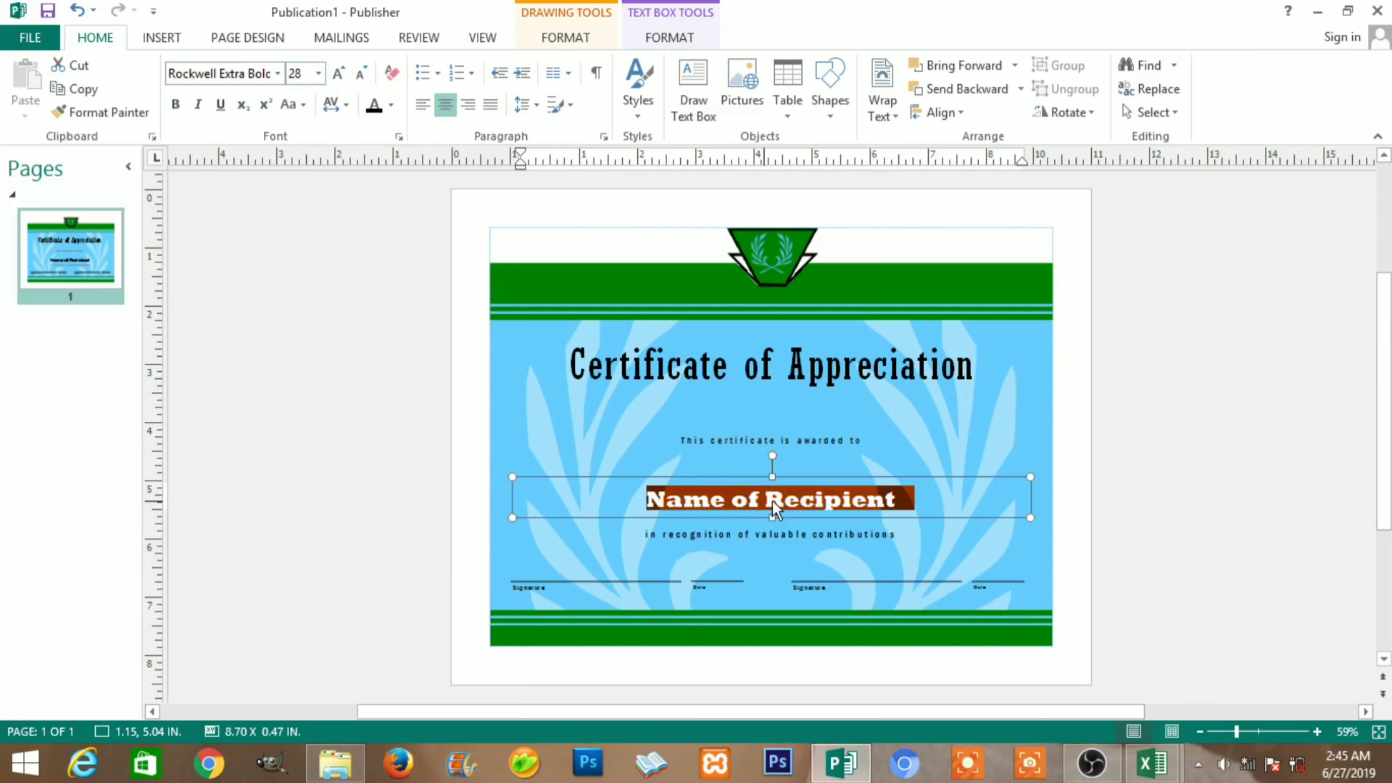
Delete the Name of Recipient placeholder text, leaving the box empty
click(894, 509)
triple_click(737, 500)
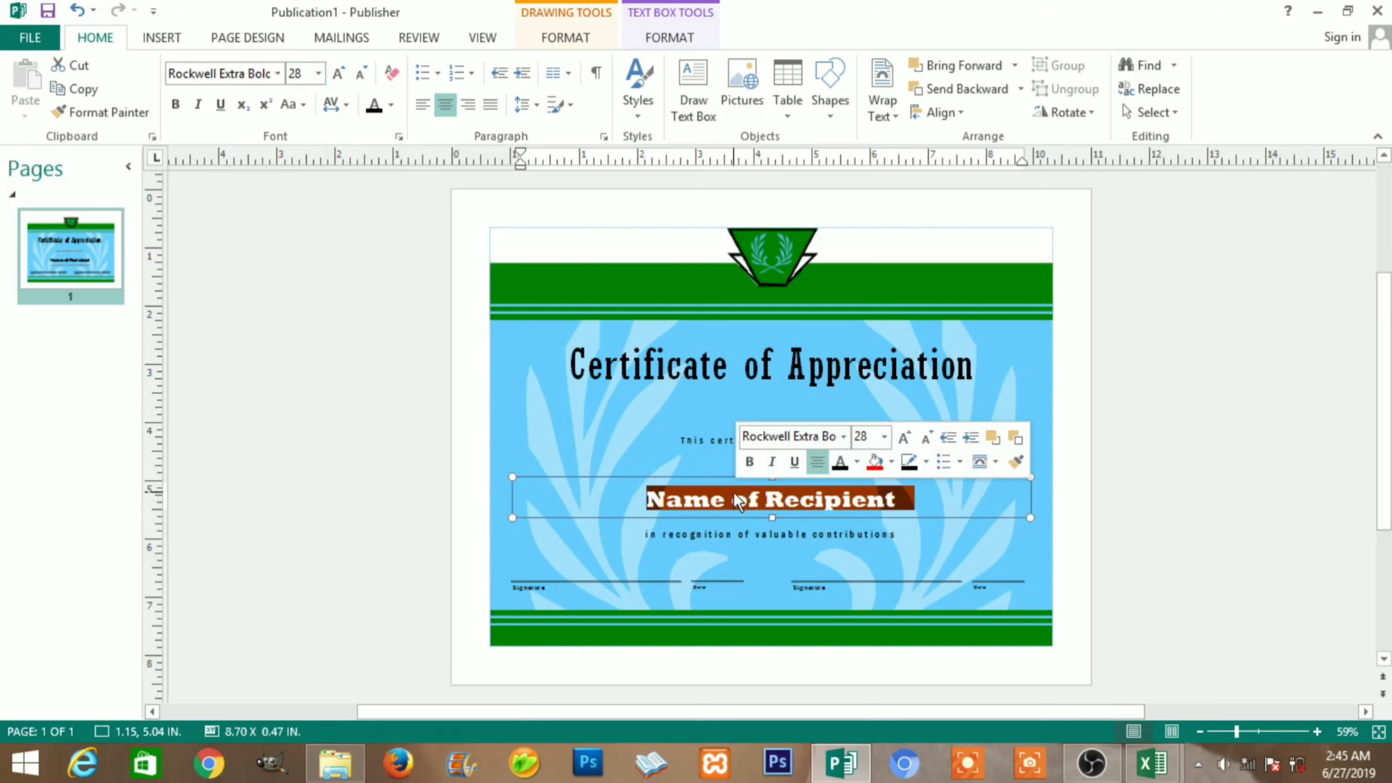
key(Delete)
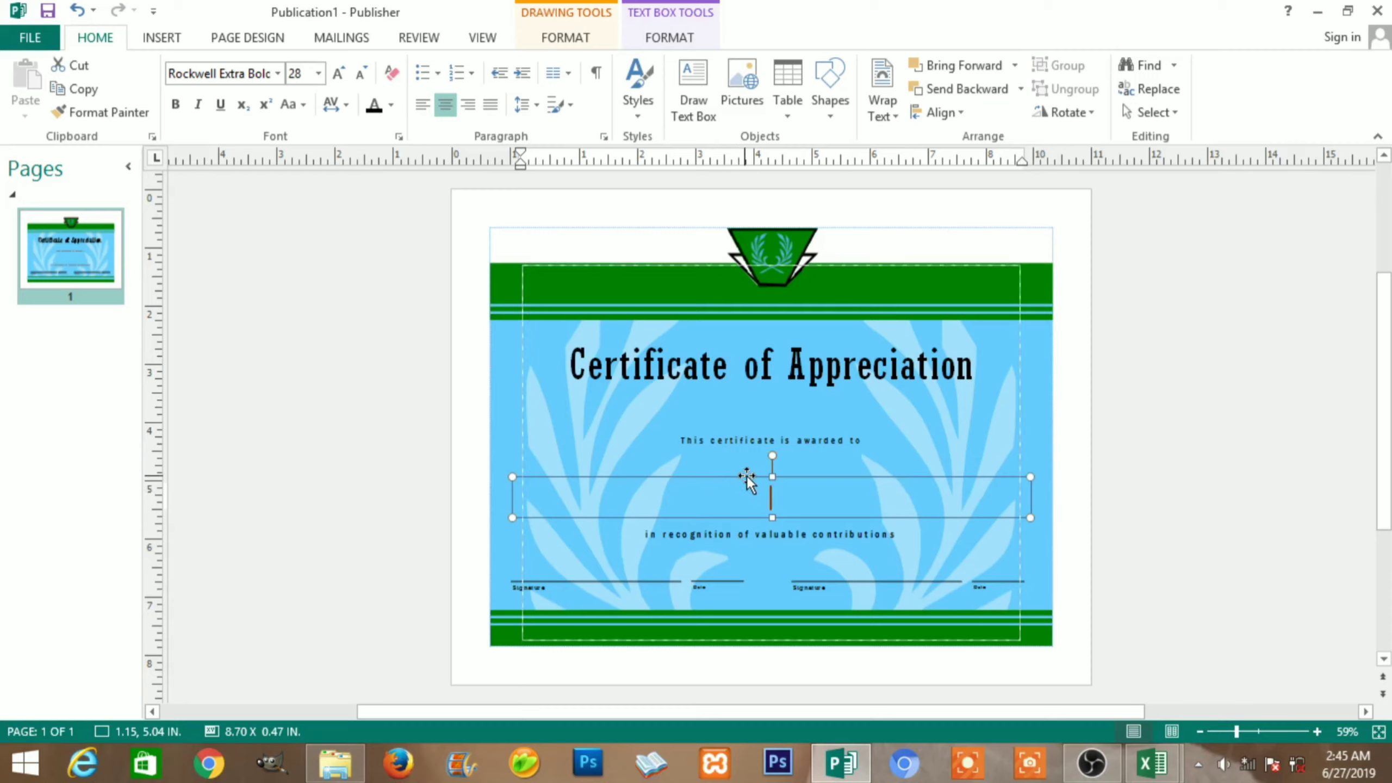
Launch the Step-by-Step Mail Merge Wizard from Mailings and choose Type a new list
click(362, 40)
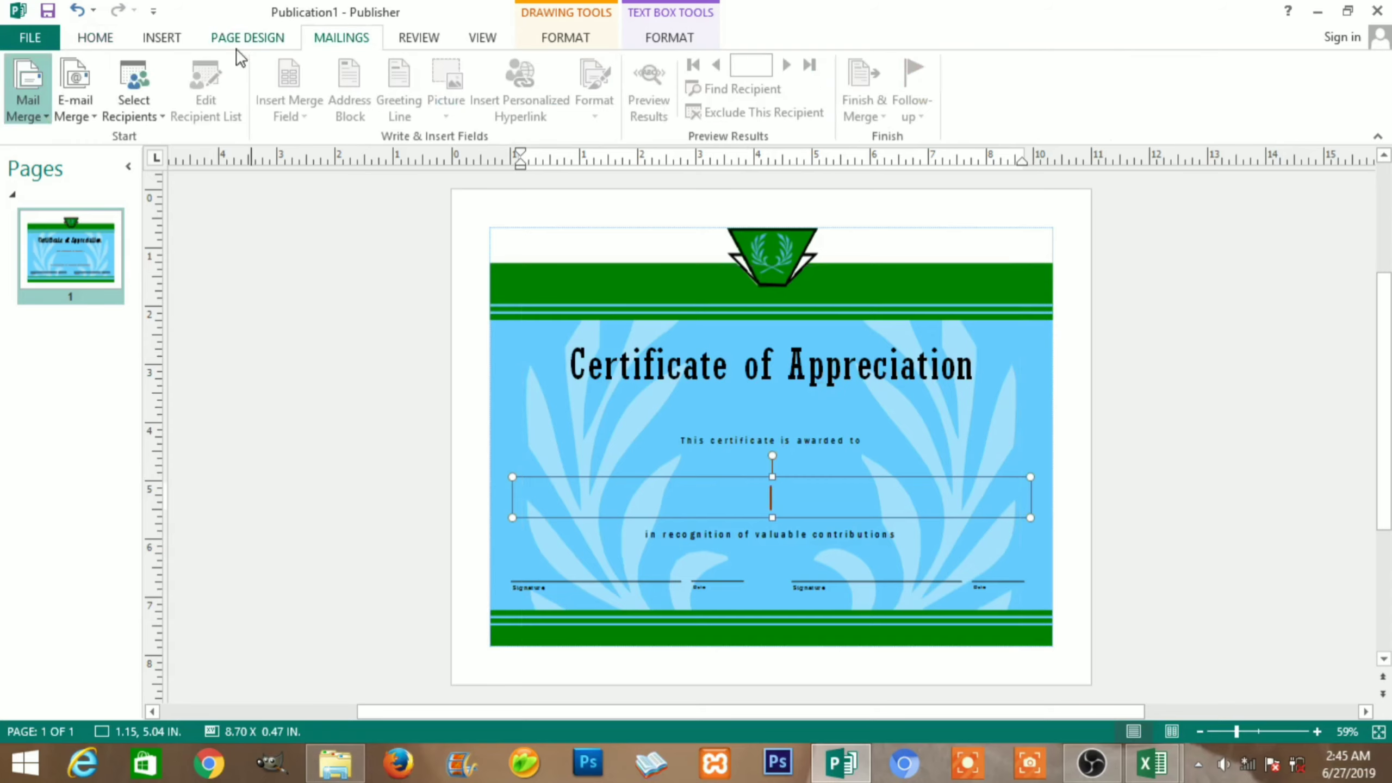
click(41, 113)
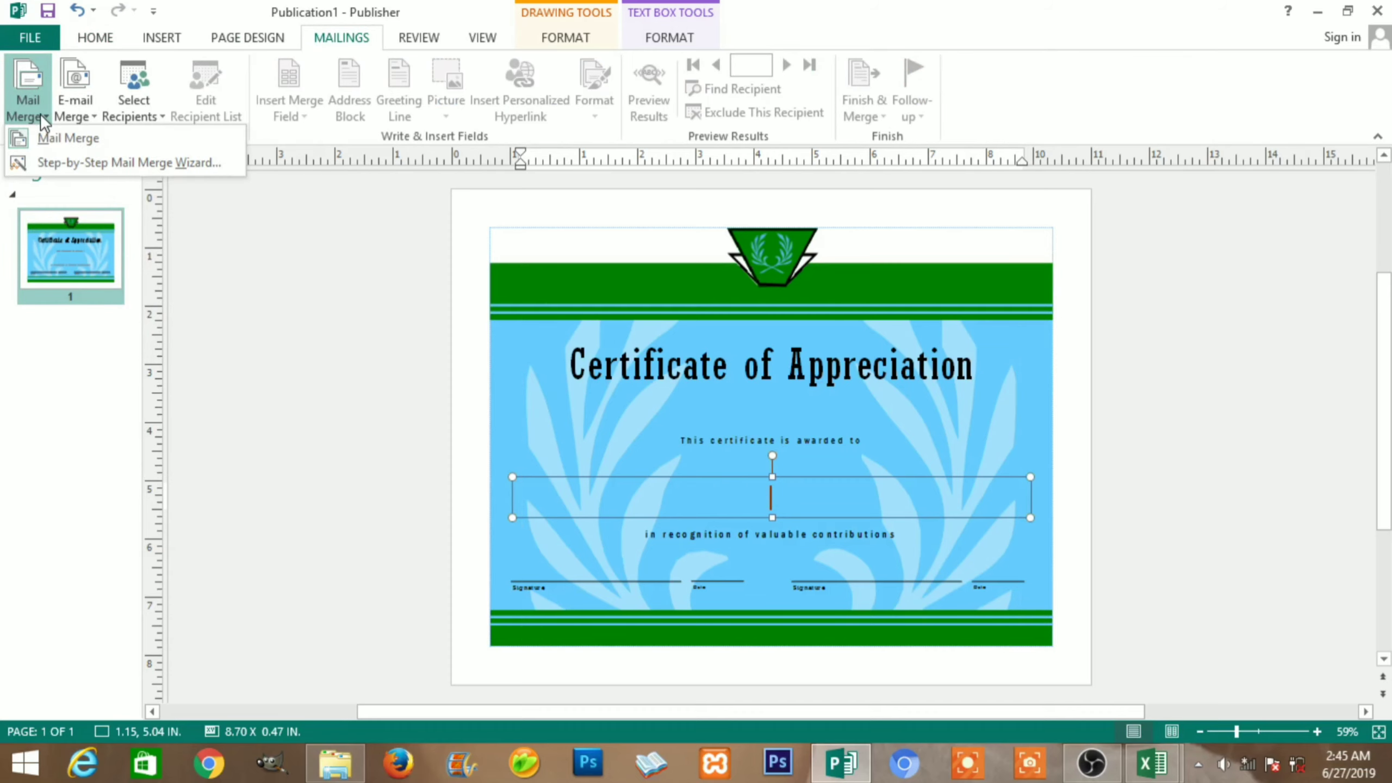
click(52, 160)
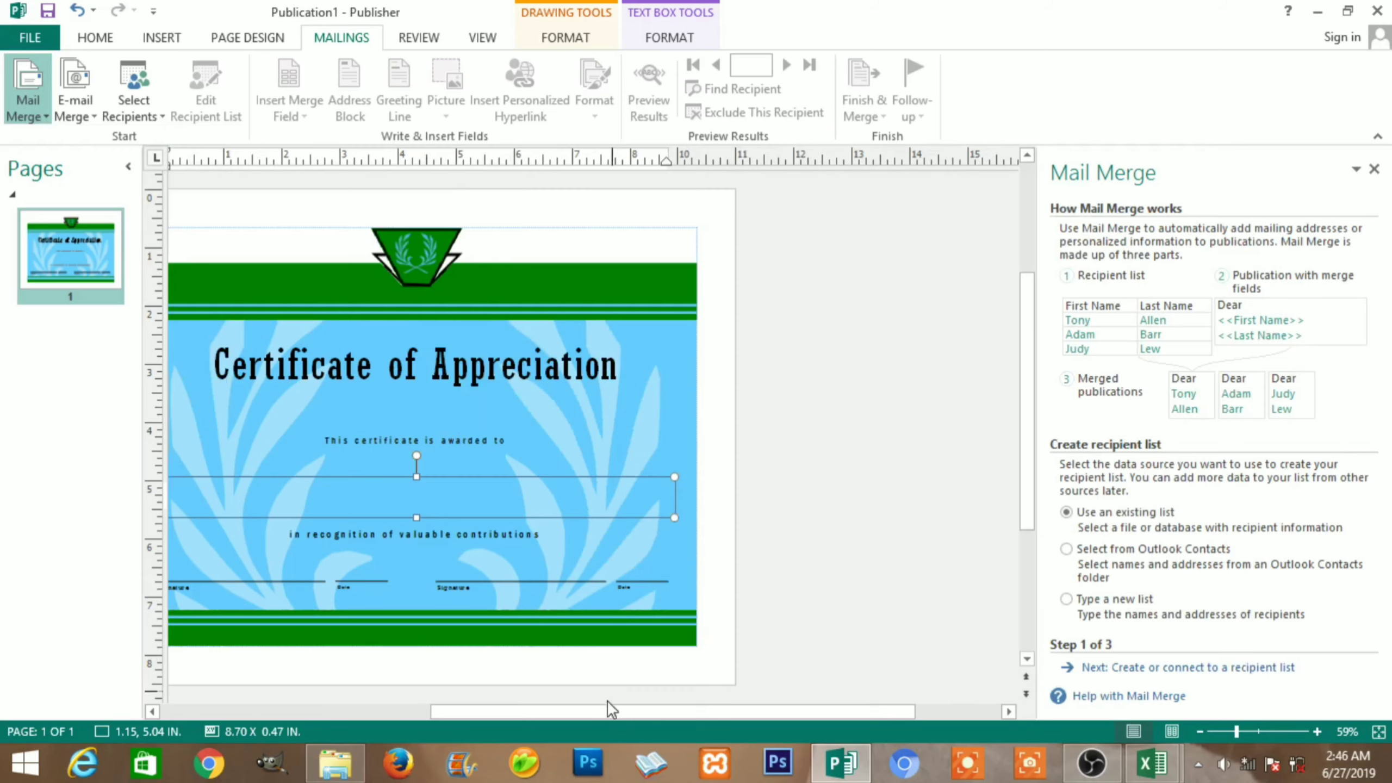
drag(605, 709, 556, 712)
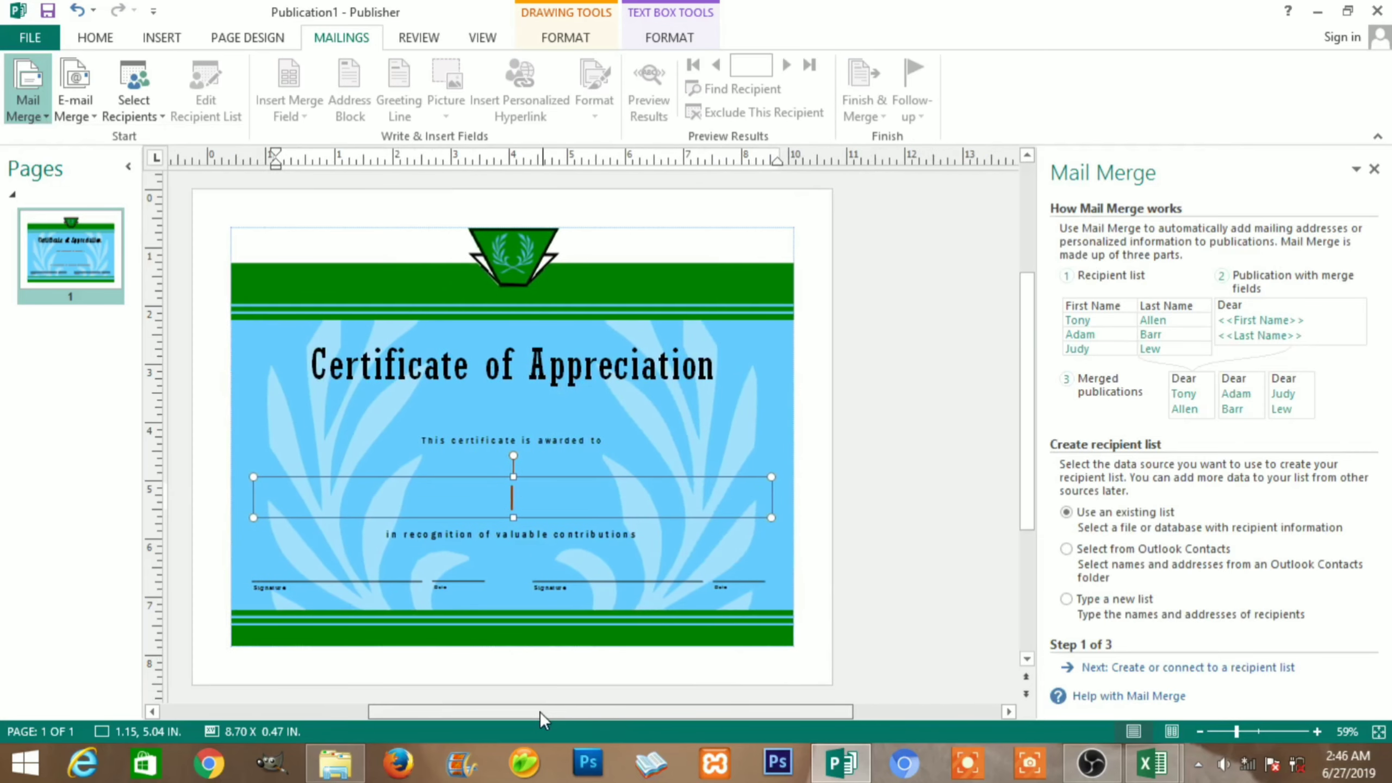
scroll(528, 711, left, 2)
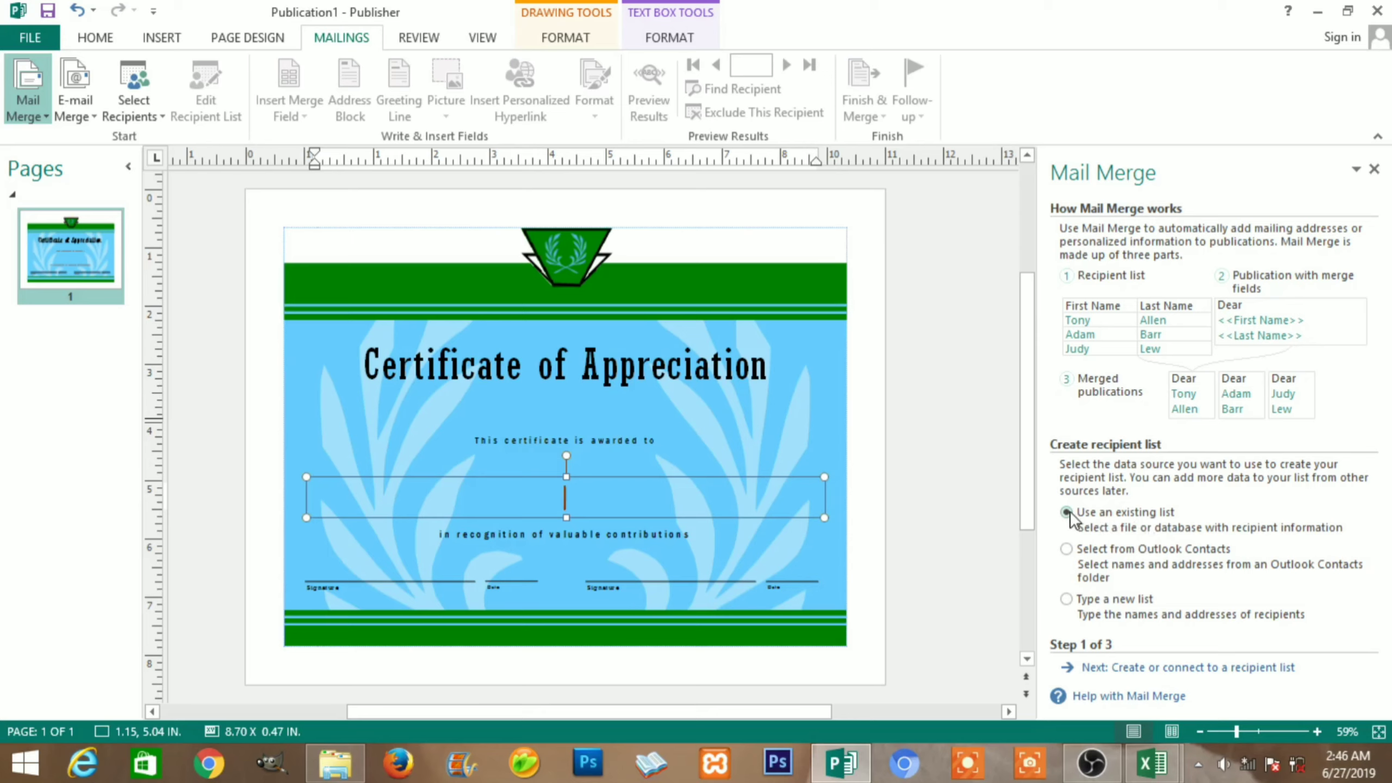
click(1067, 599)
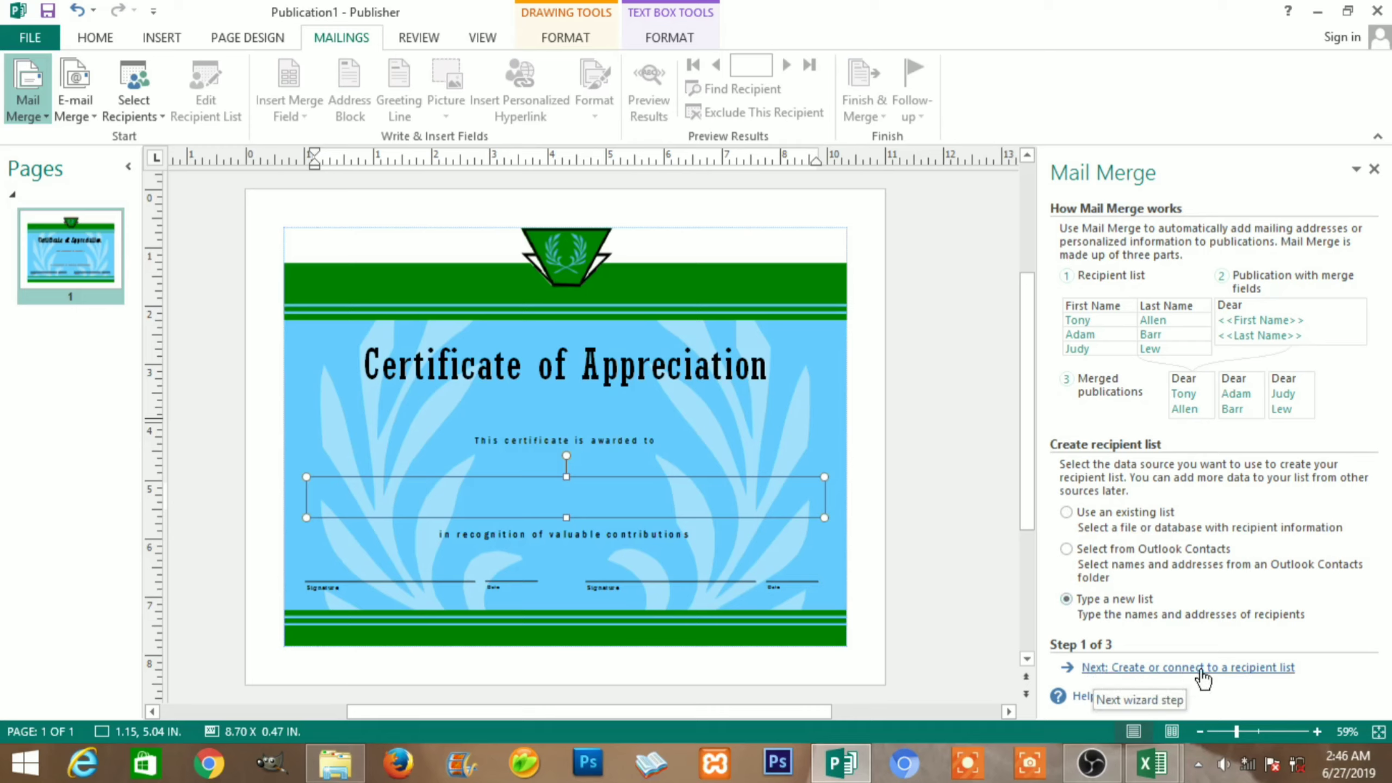
Bring up the empty New Address List and click into its Company Name and First Name cells
click(1239, 669)
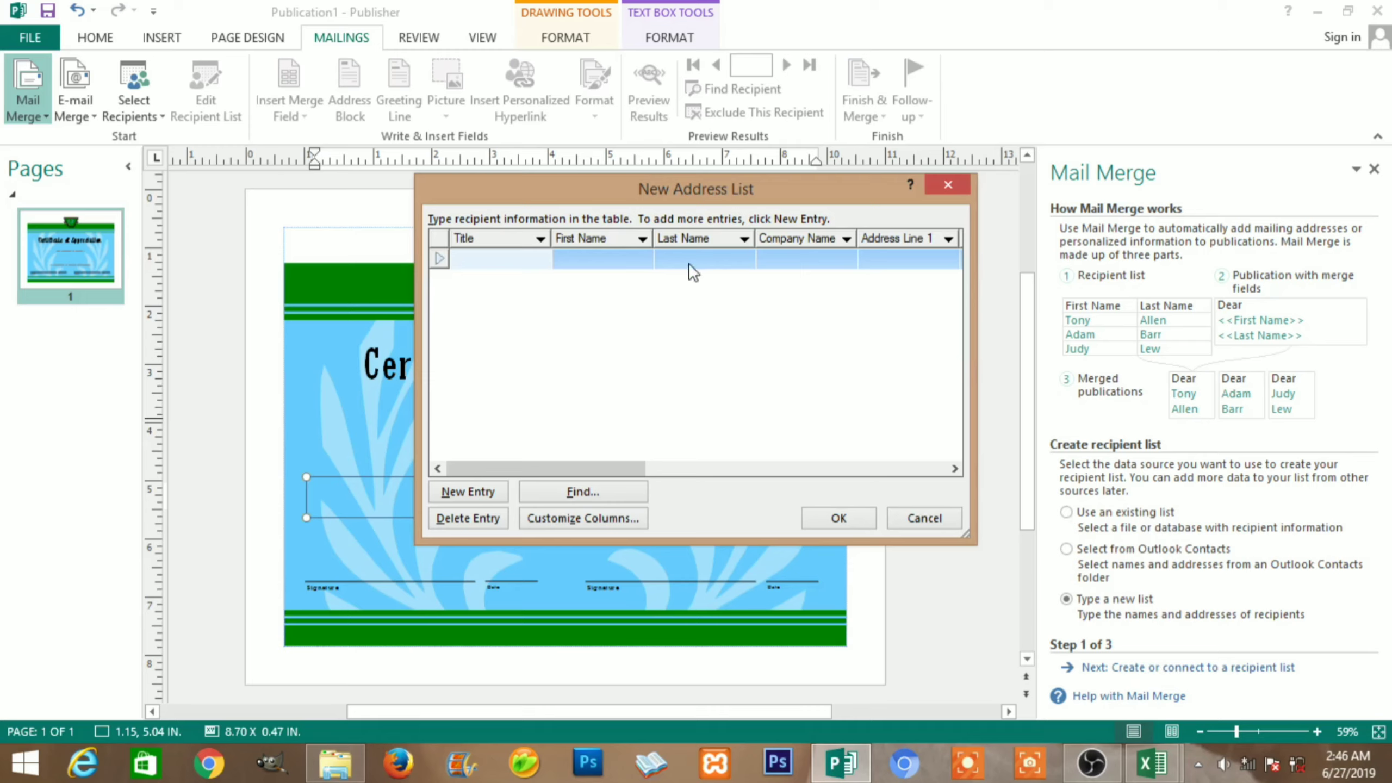
click(803, 258)
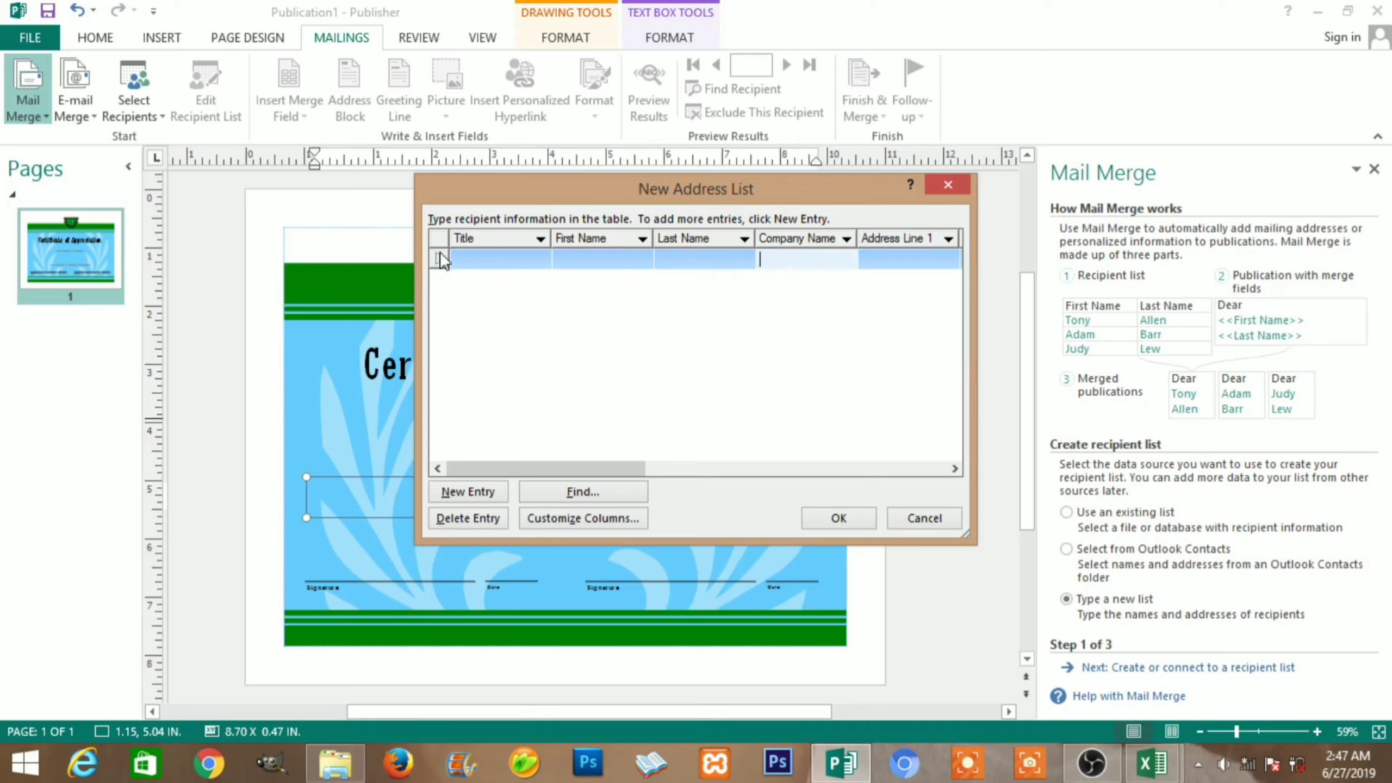
click(574, 260)
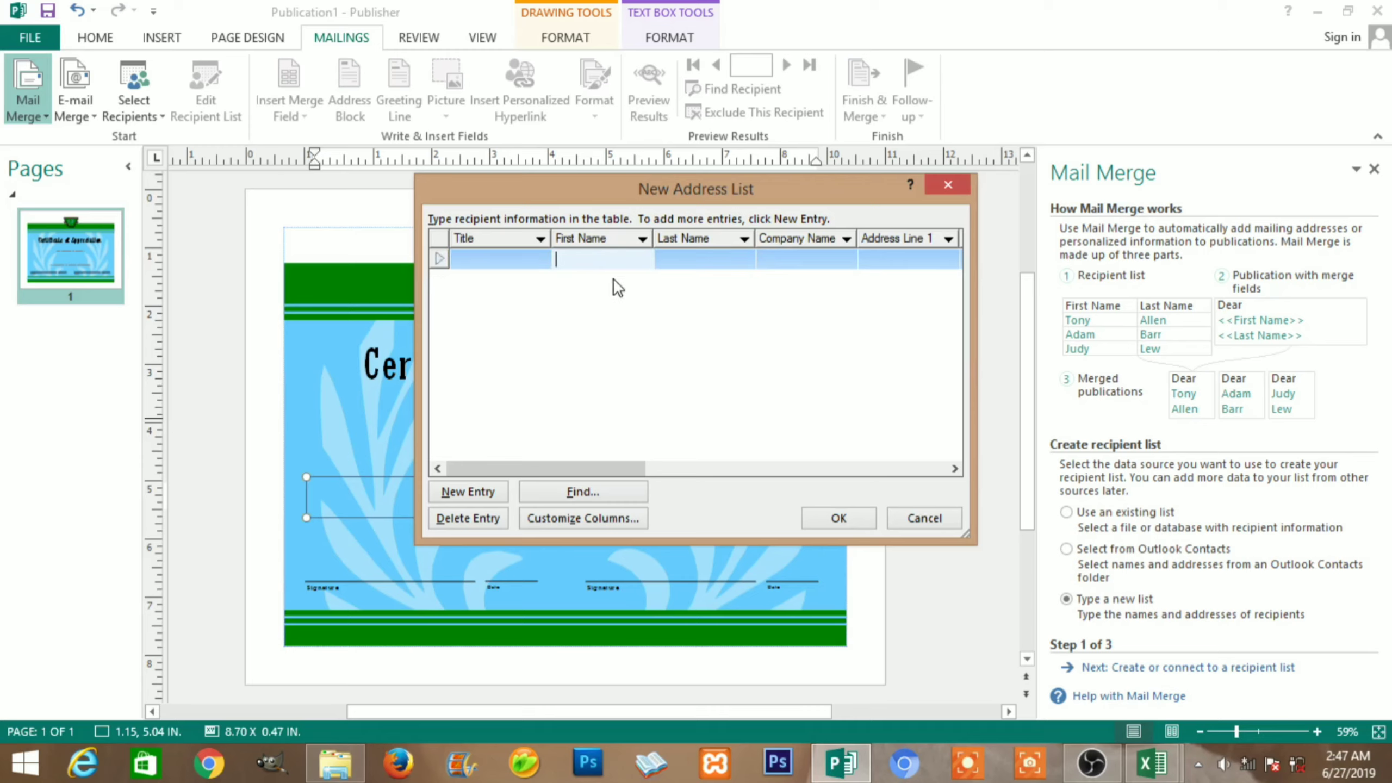
In Customize Columns, rename the Title field to Complete Name
click(595, 518)
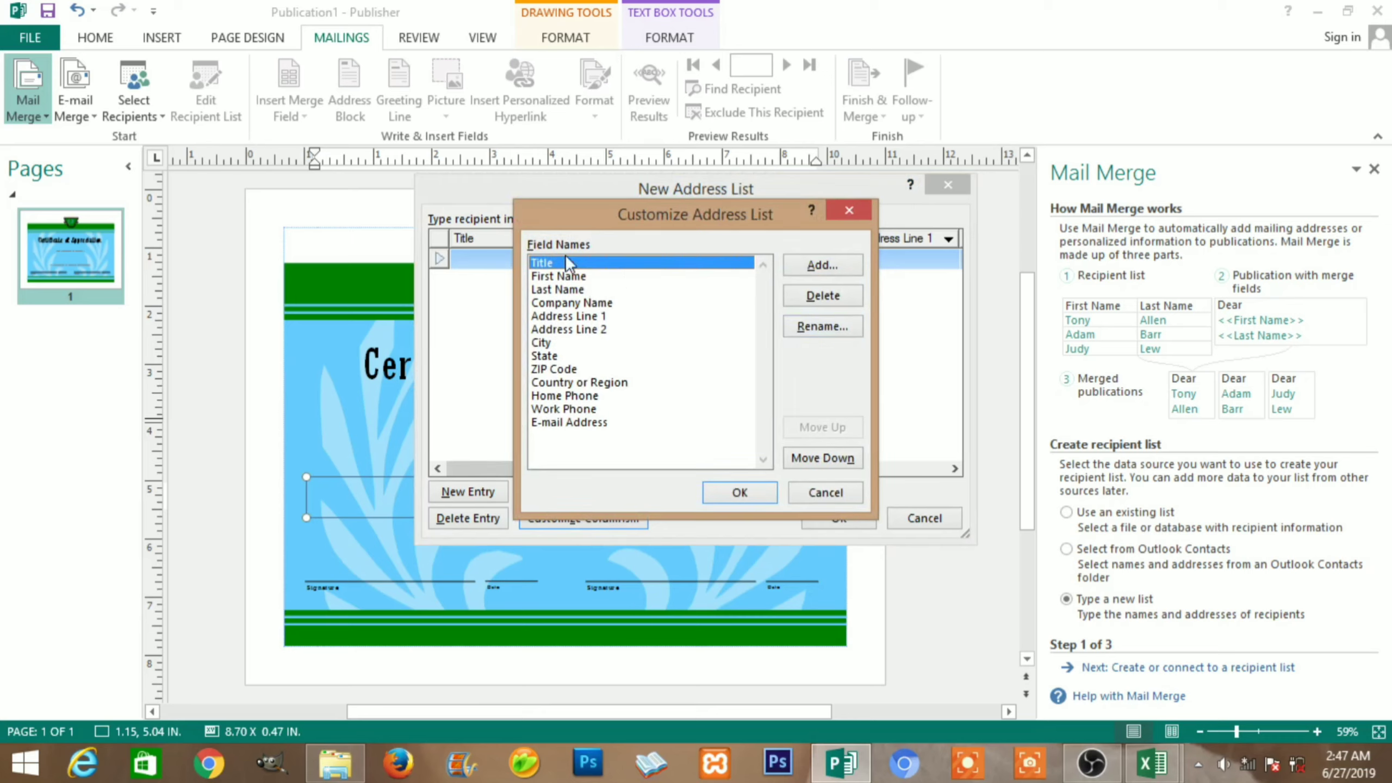
click(817, 327)
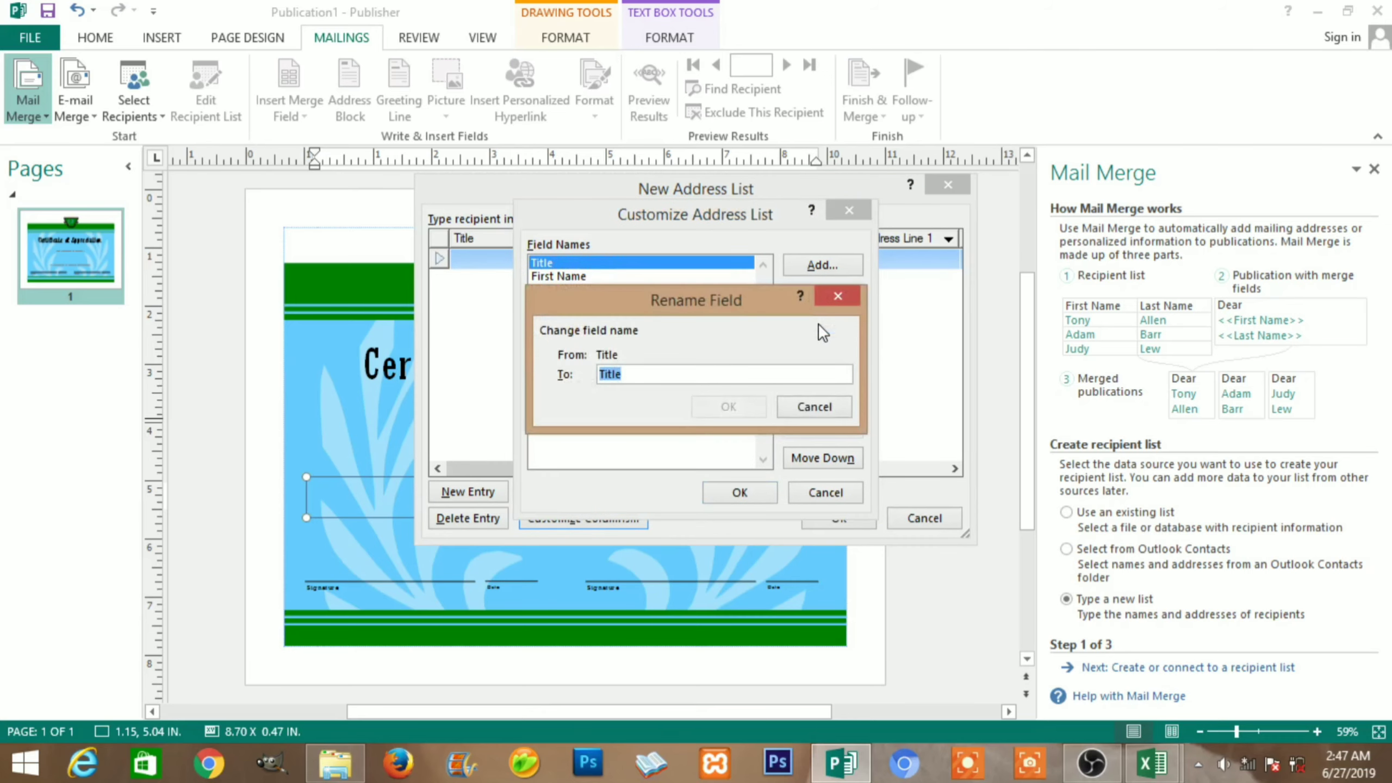
text(Compl)
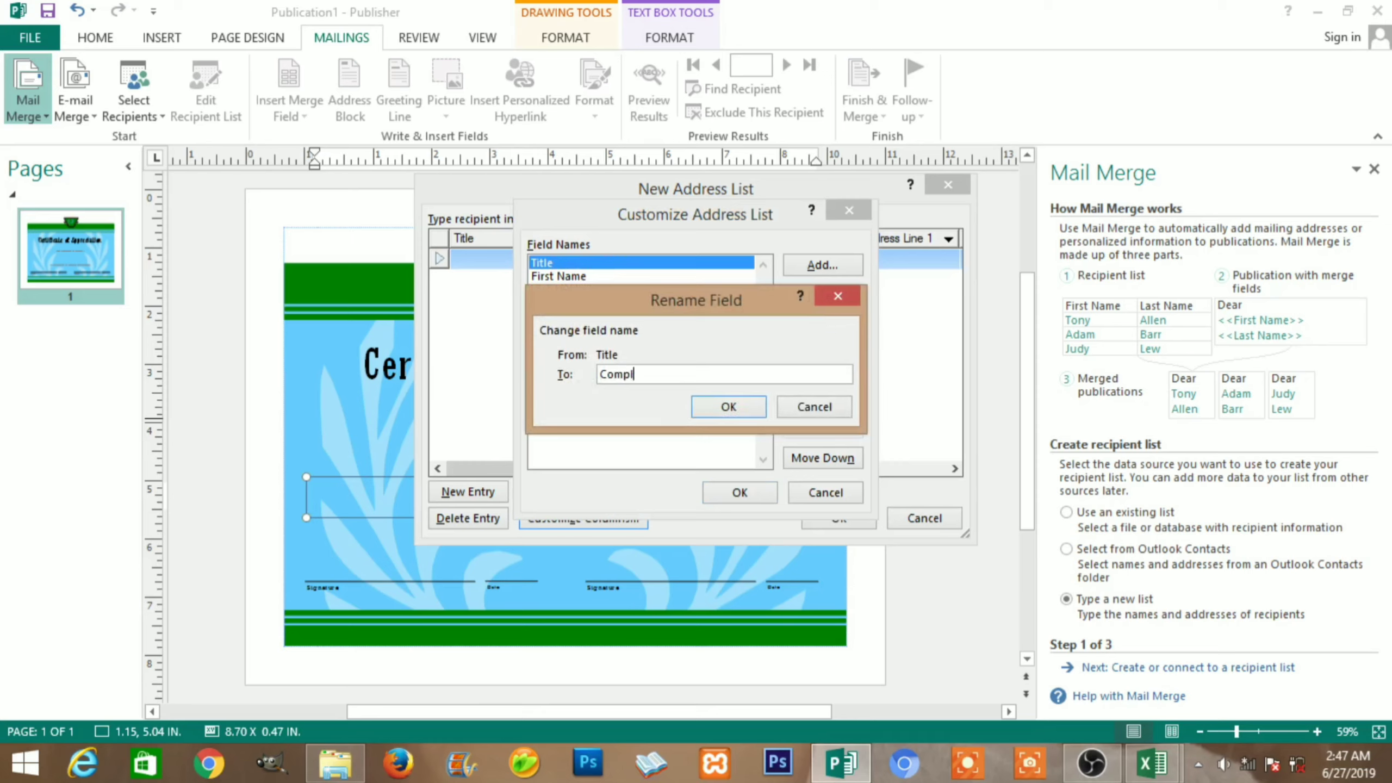
text(ete Name)
click(730, 407)
Delete the First Name, Last Name, Company Name, Address Line 1, Address Line 2 and City fields
click(575, 276)
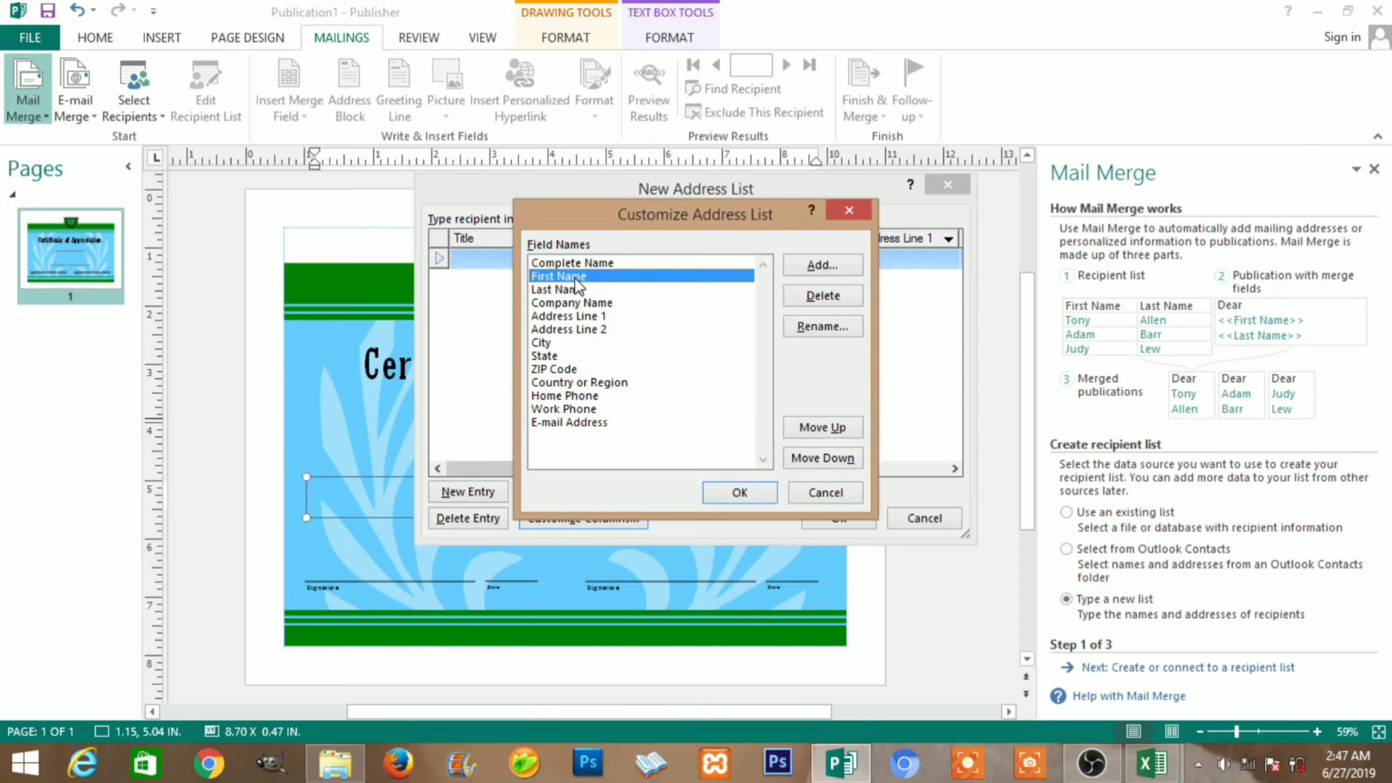
click(792, 302)
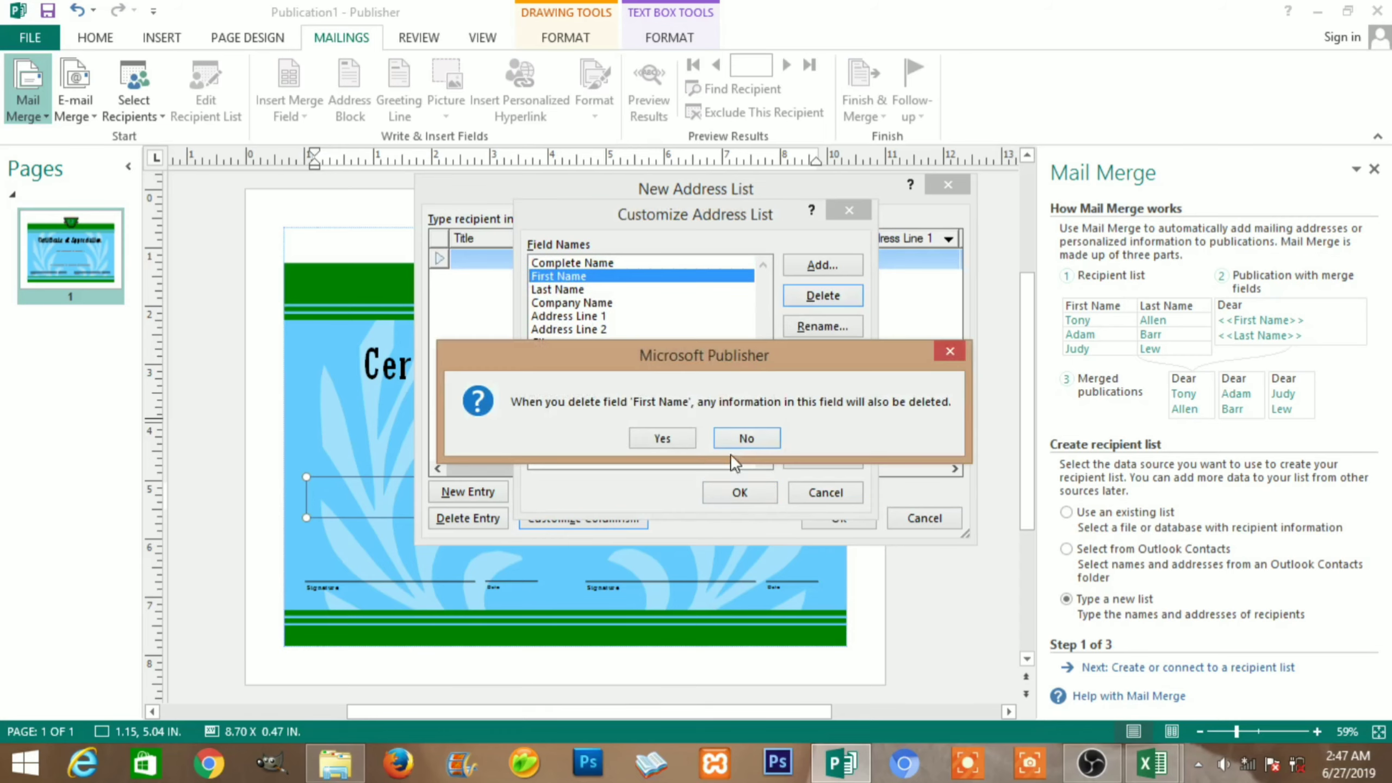
click(681, 437)
click(582, 276)
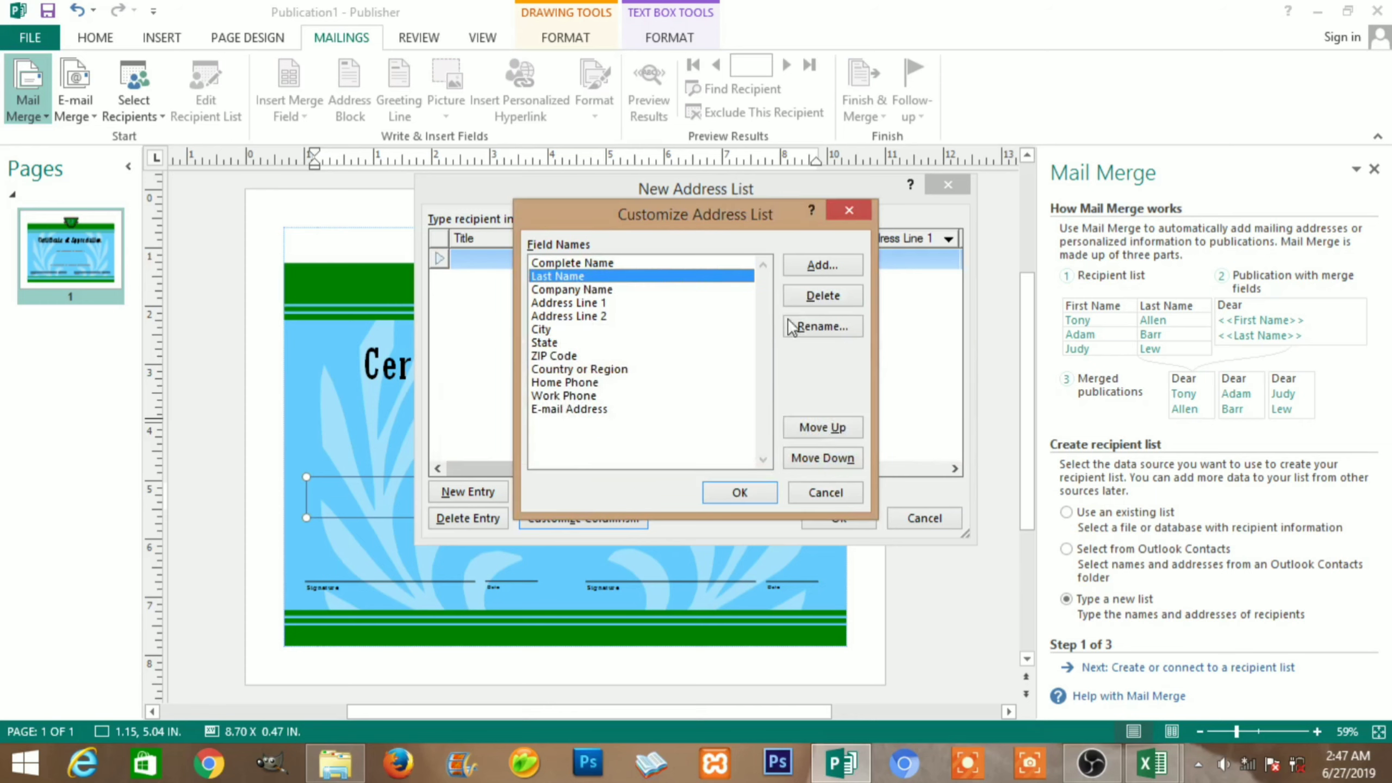
click(817, 300)
click(662, 438)
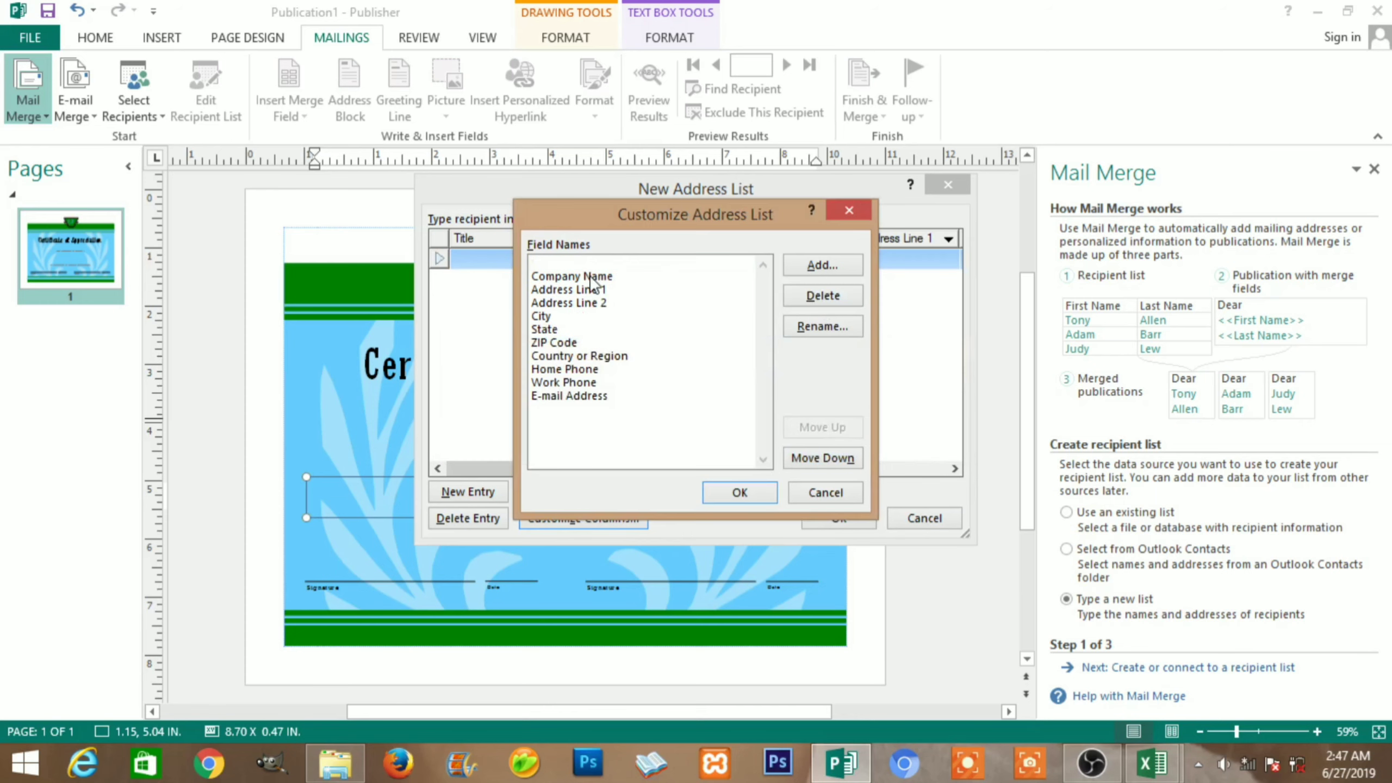
click(796, 305)
click(663, 438)
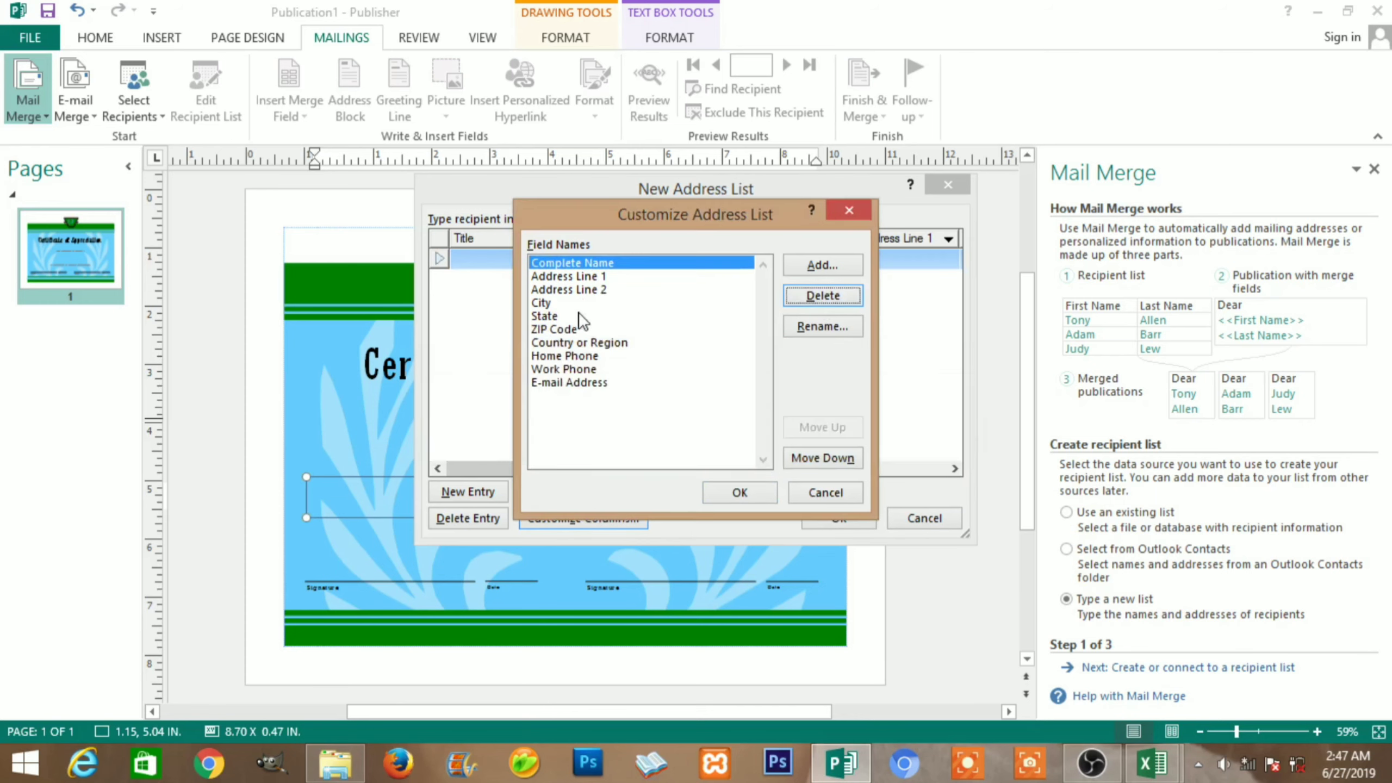
click(583, 276)
click(833, 300)
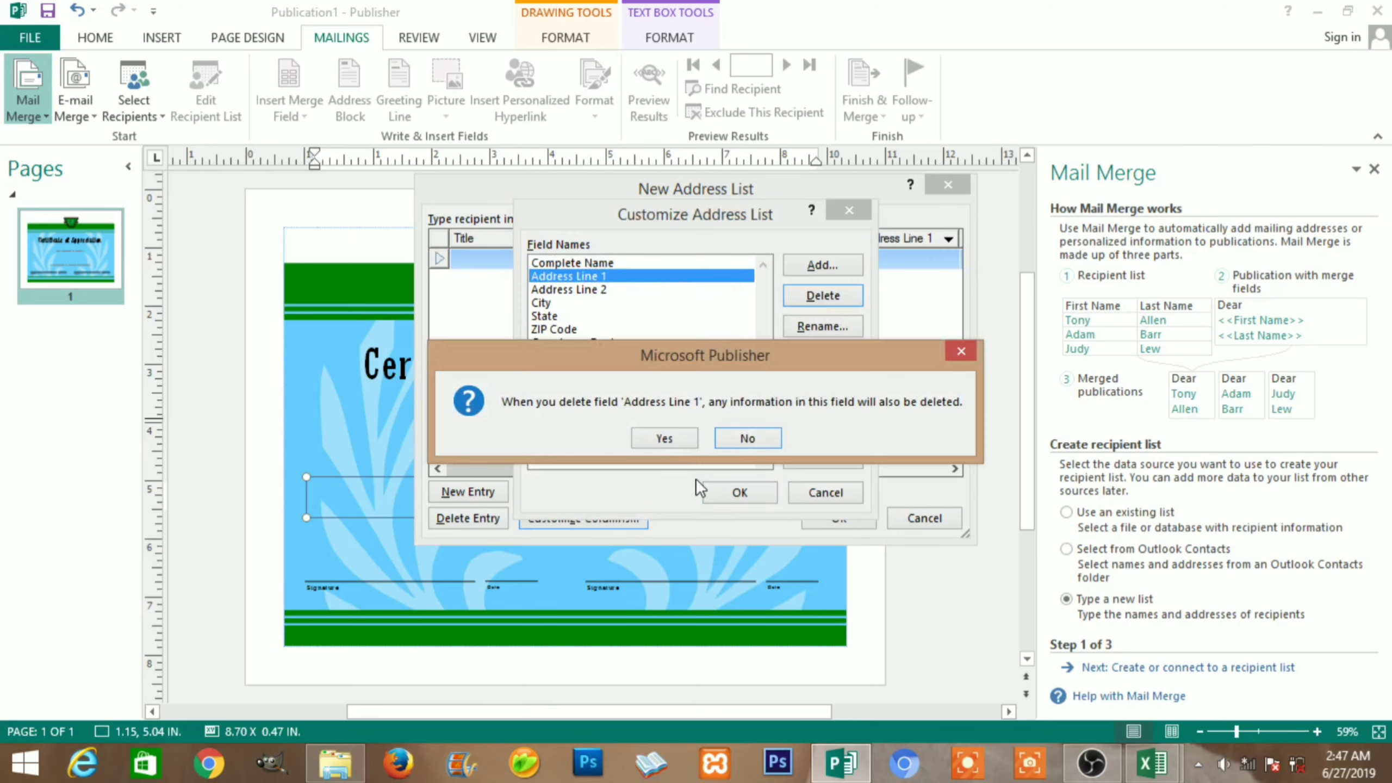
click(666, 437)
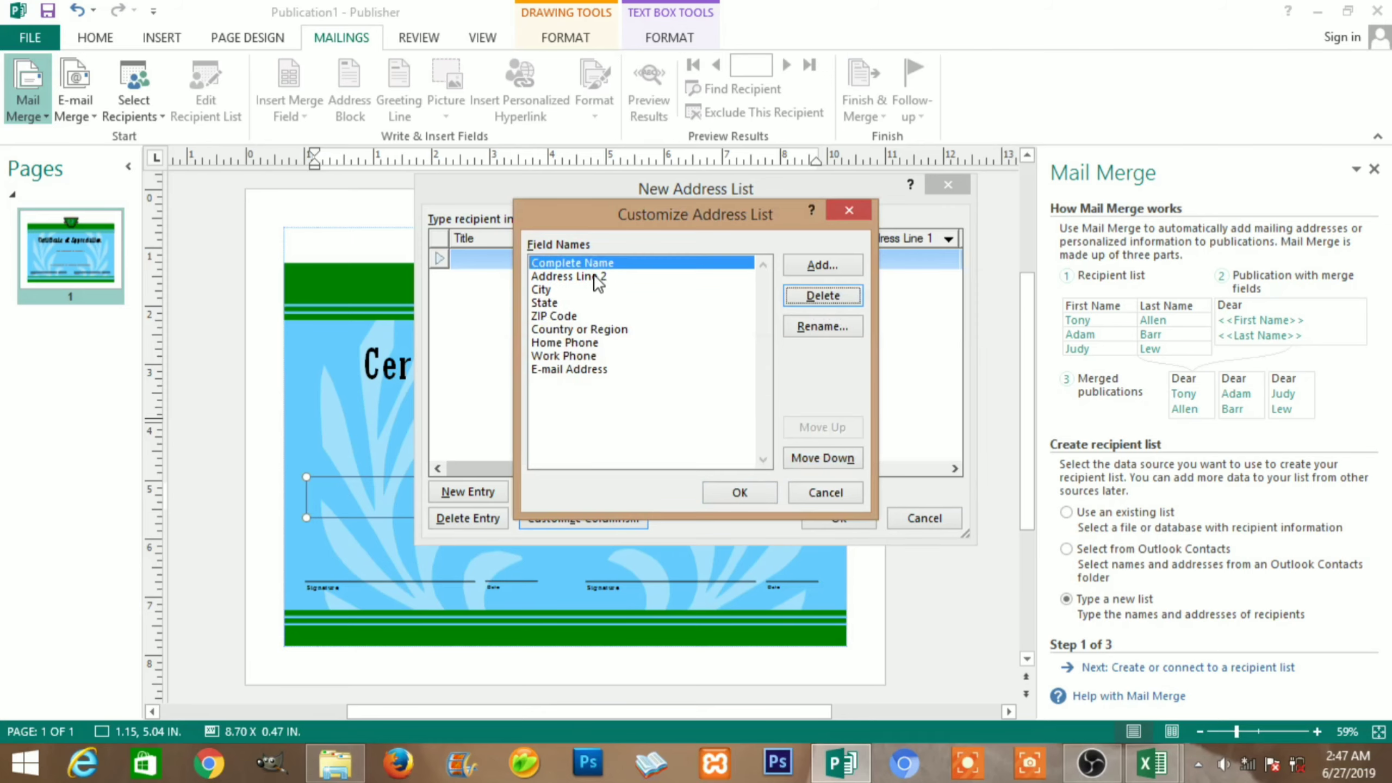
click(796, 301)
click(651, 433)
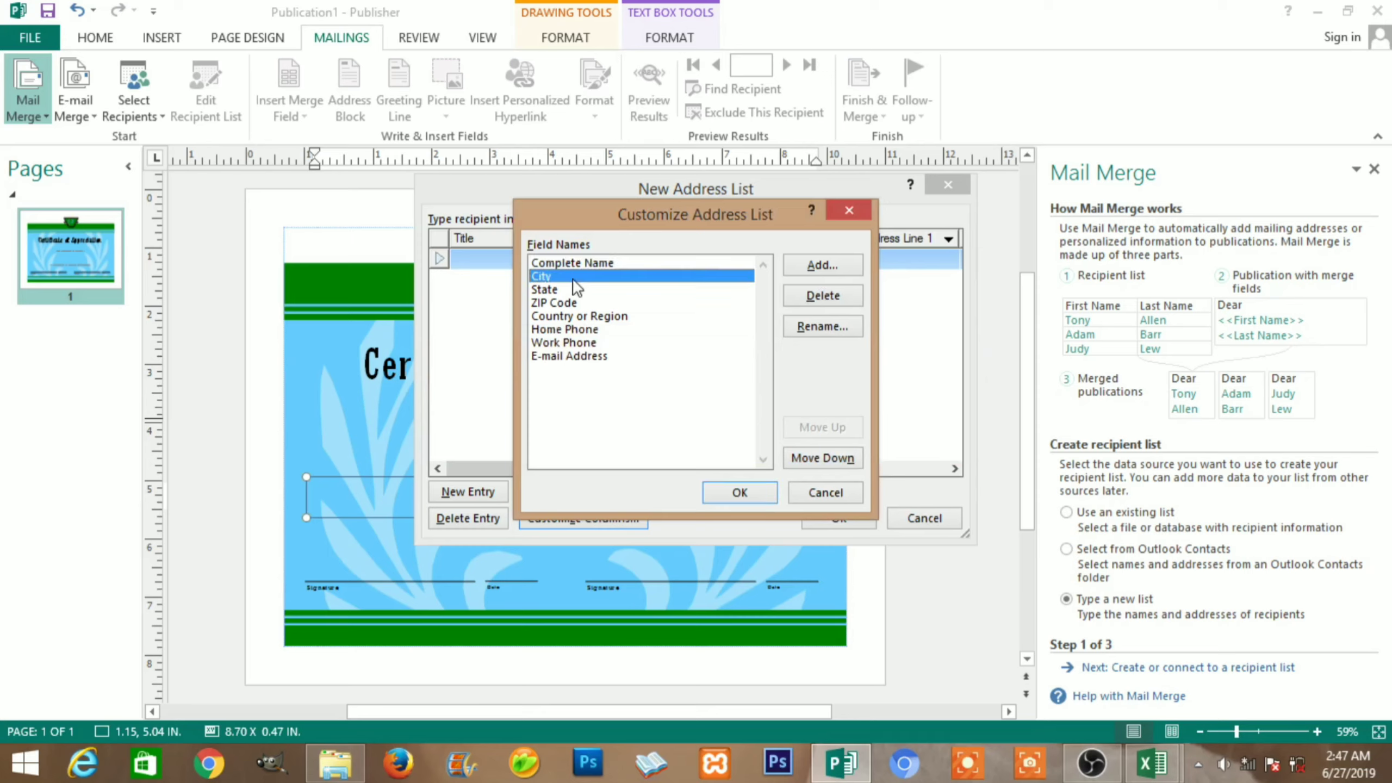
click(820, 296)
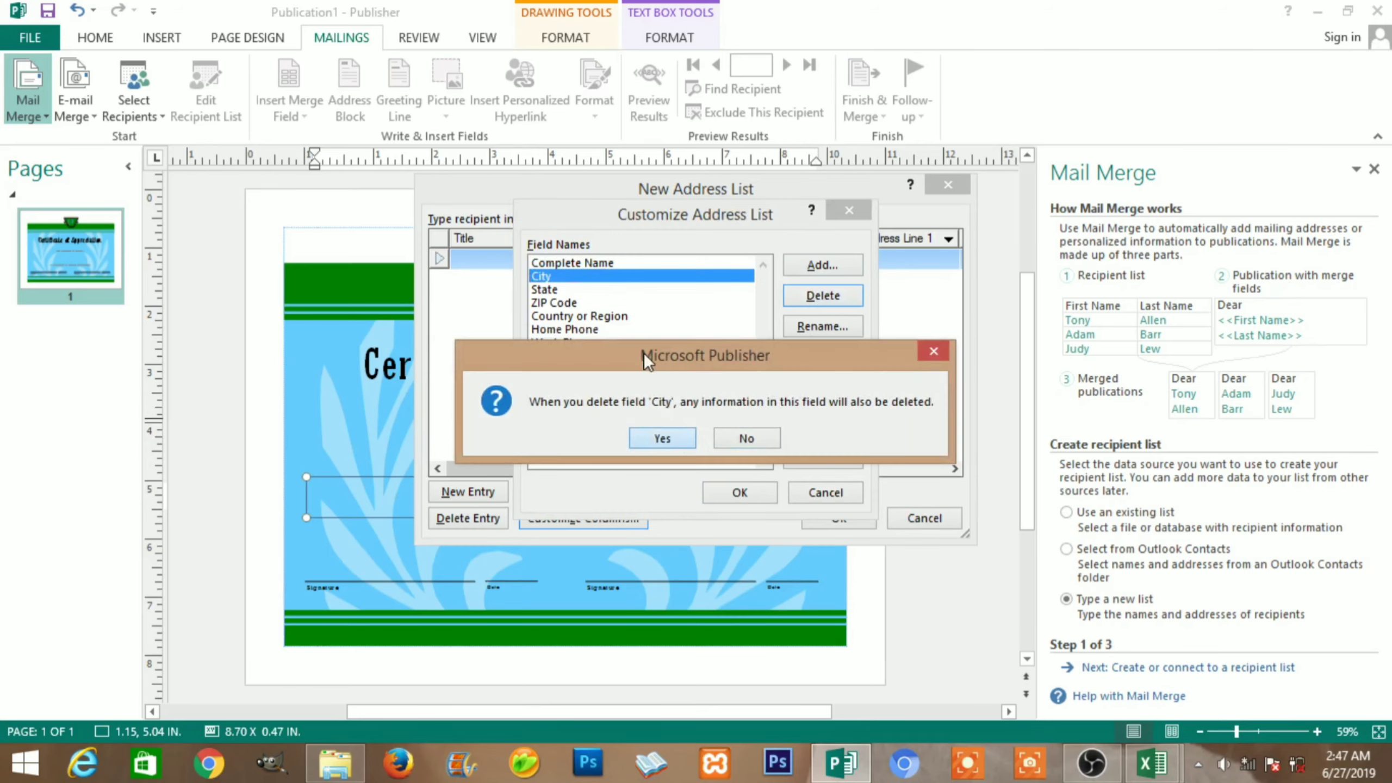
click(662, 438)
Delete the ZIP Code, State, Country or Region, Work Phone, Home Phone and E-mail Address fields
click(603, 289)
click(821, 296)
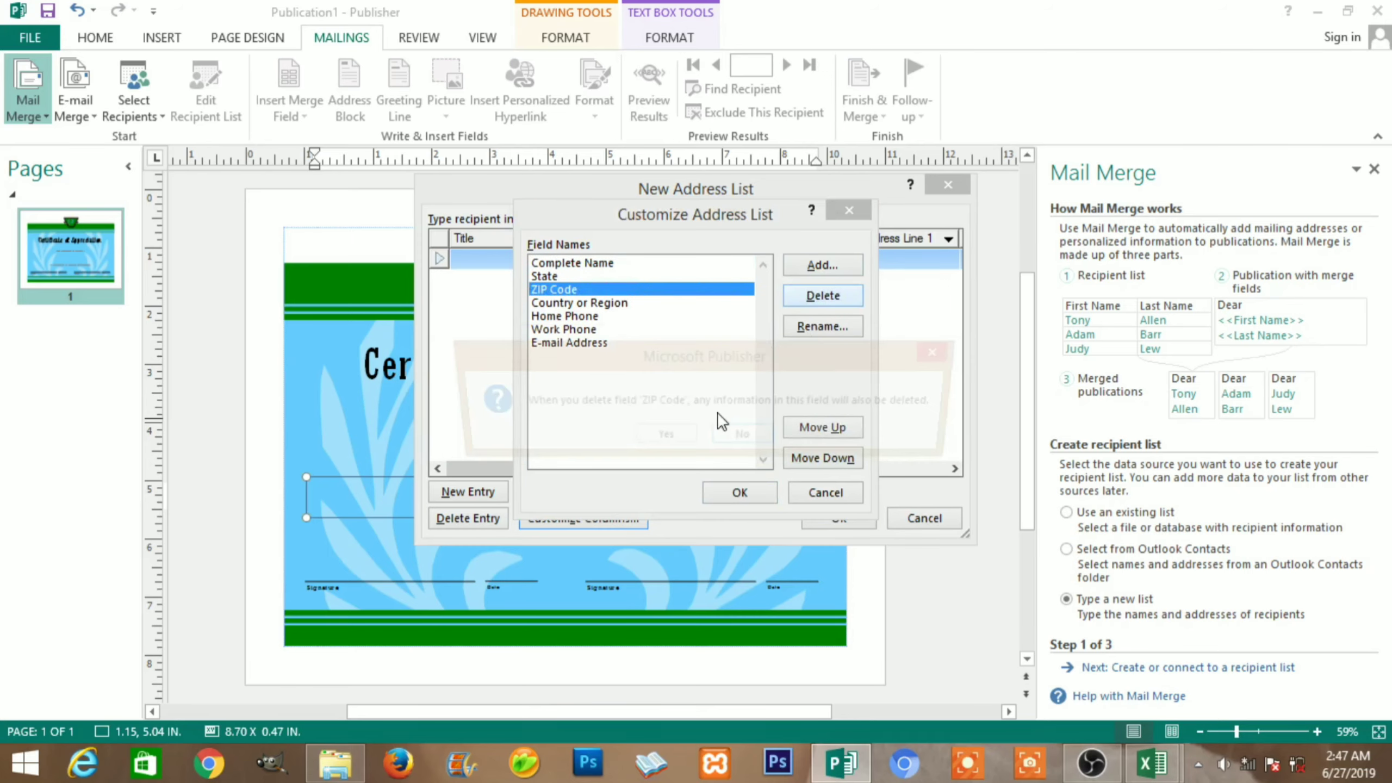
click(686, 437)
click(615, 279)
click(811, 296)
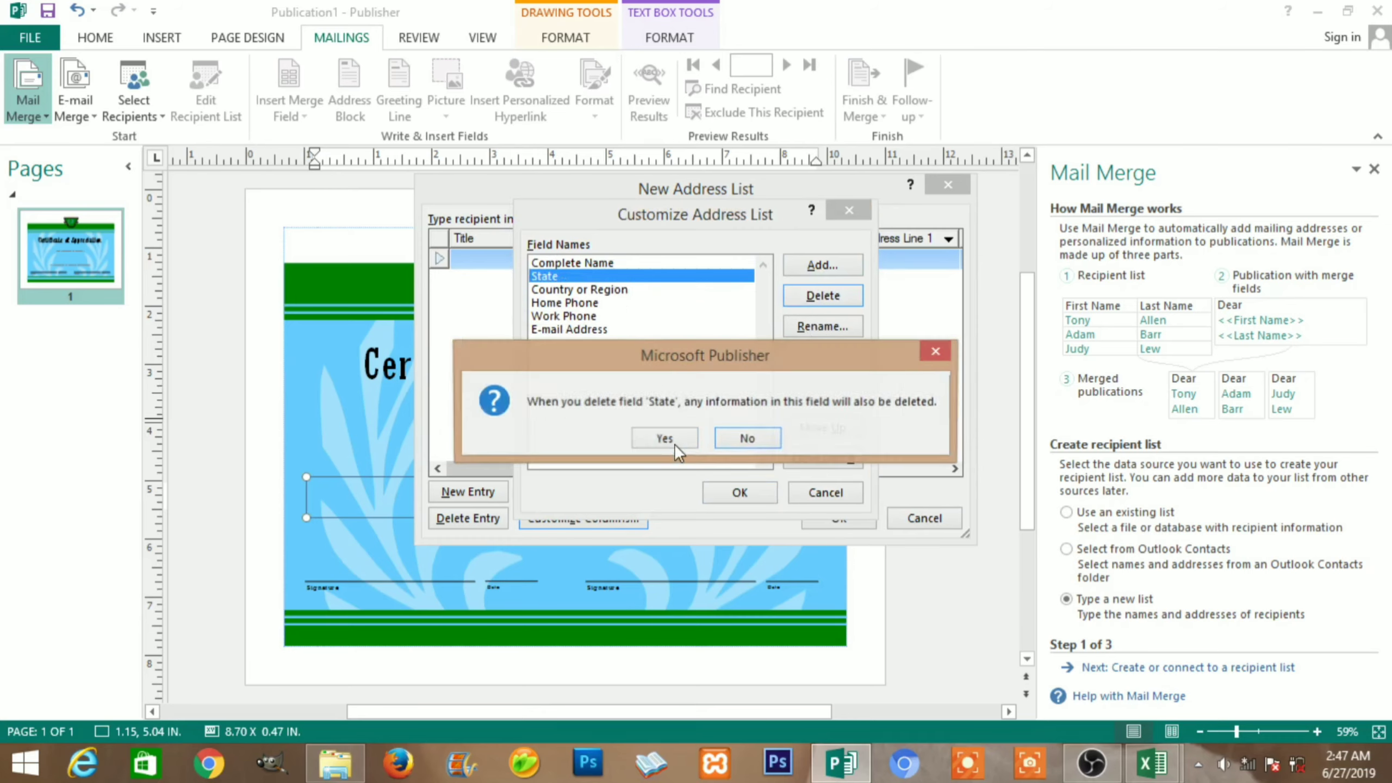
click(665, 438)
click(712, 277)
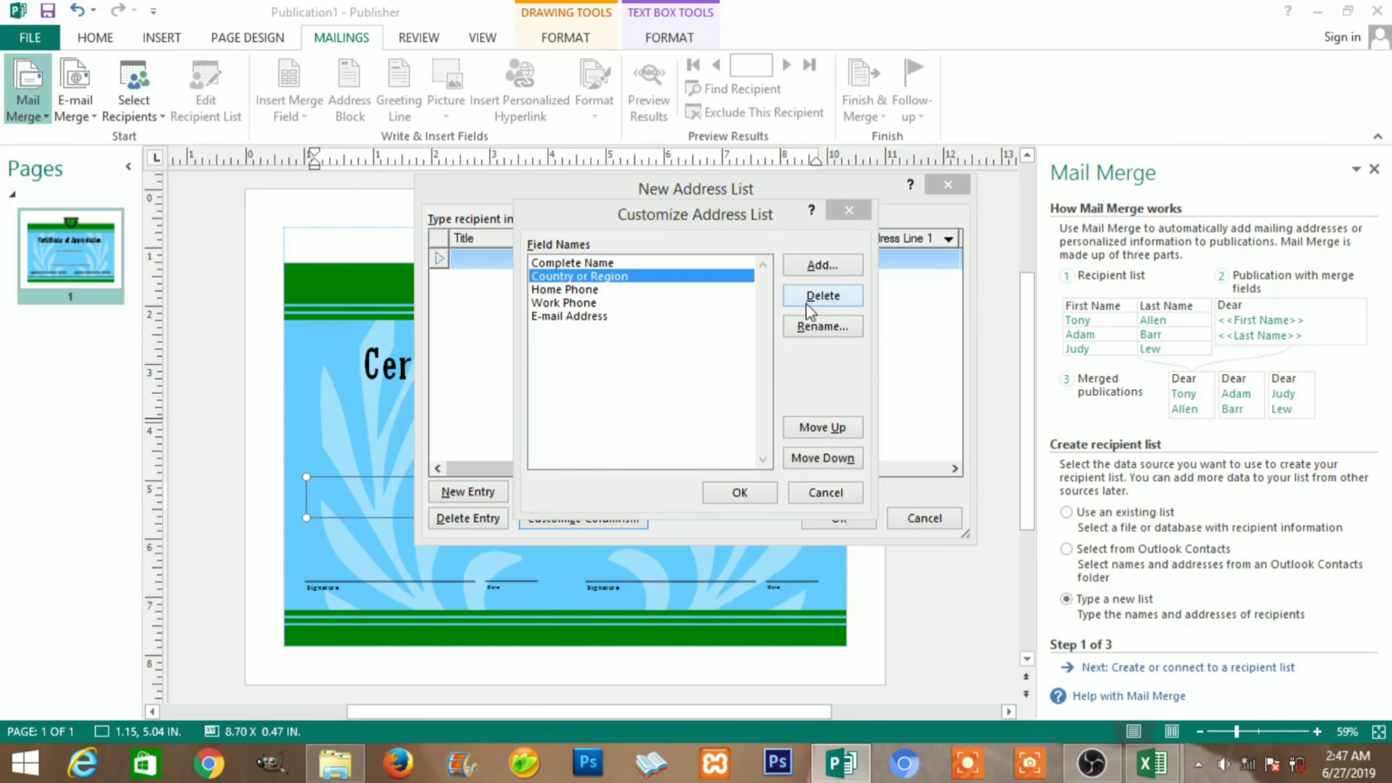
click(805, 303)
click(668, 439)
click(678, 288)
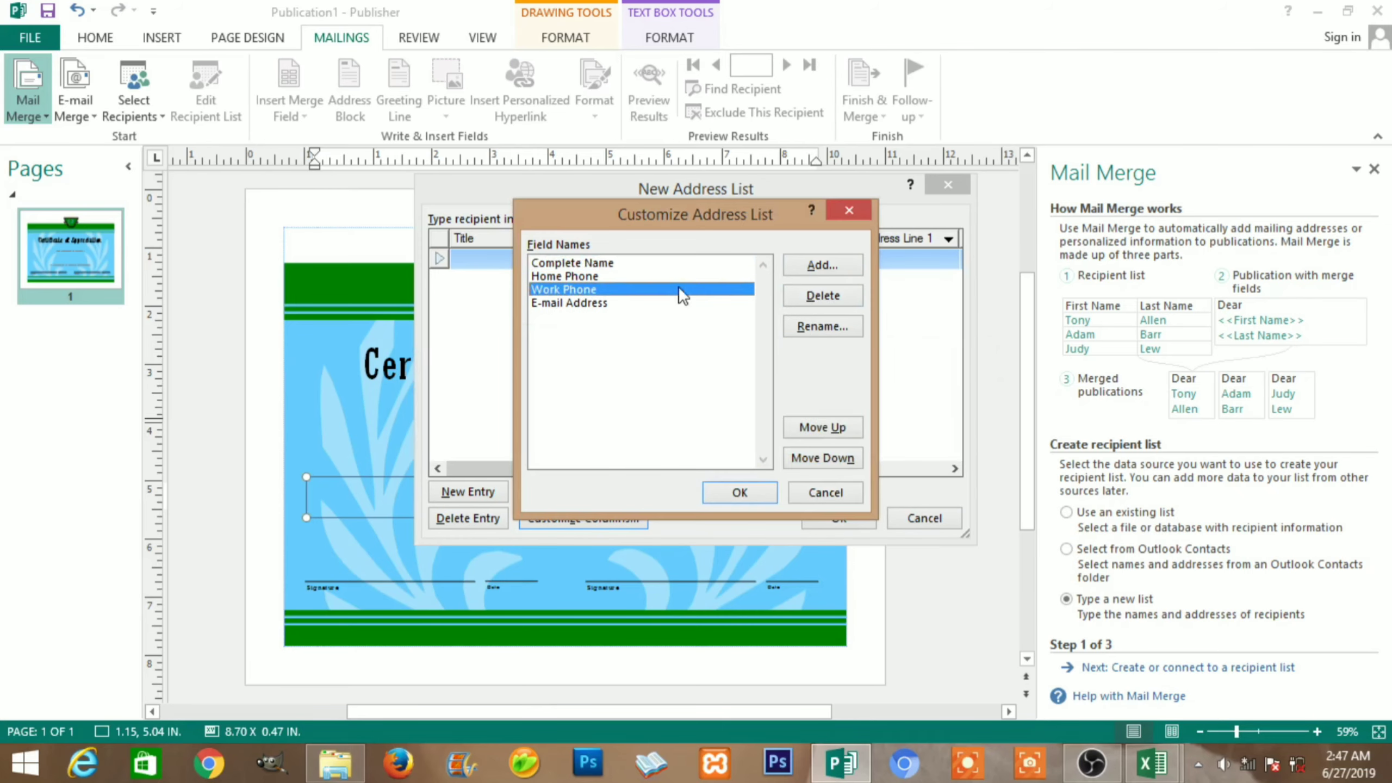
click(822, 296)
click(665, 437)
click(600, 276)
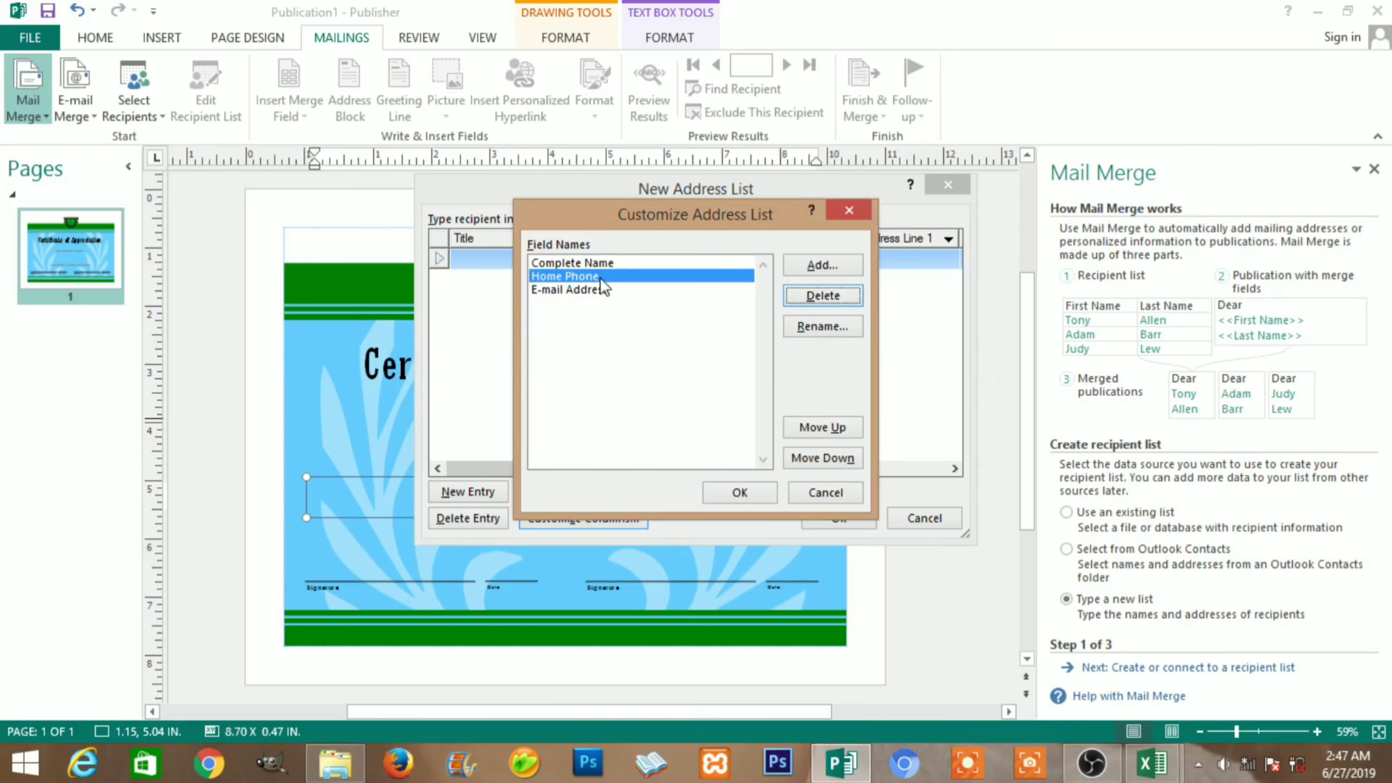
click(809, 300)
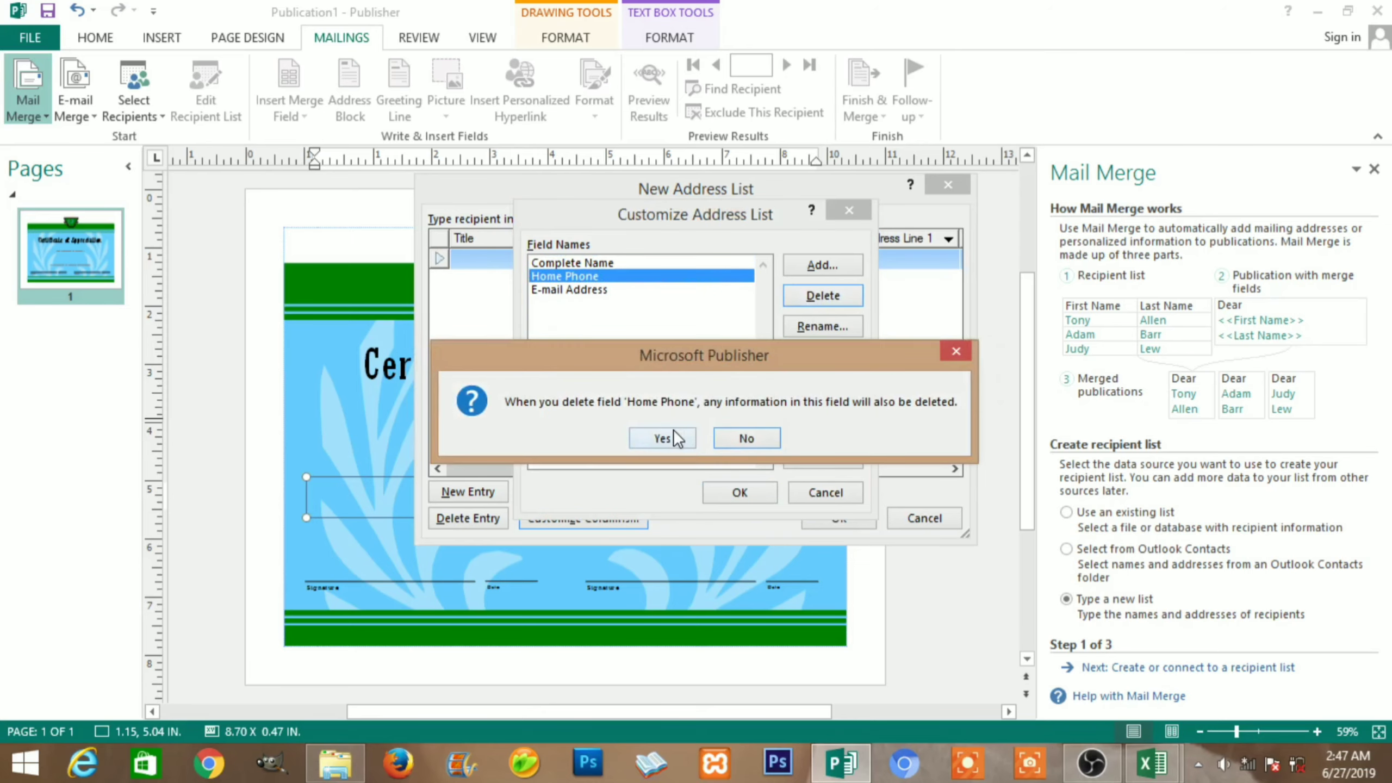
click(662, 437)
click(606, 276)
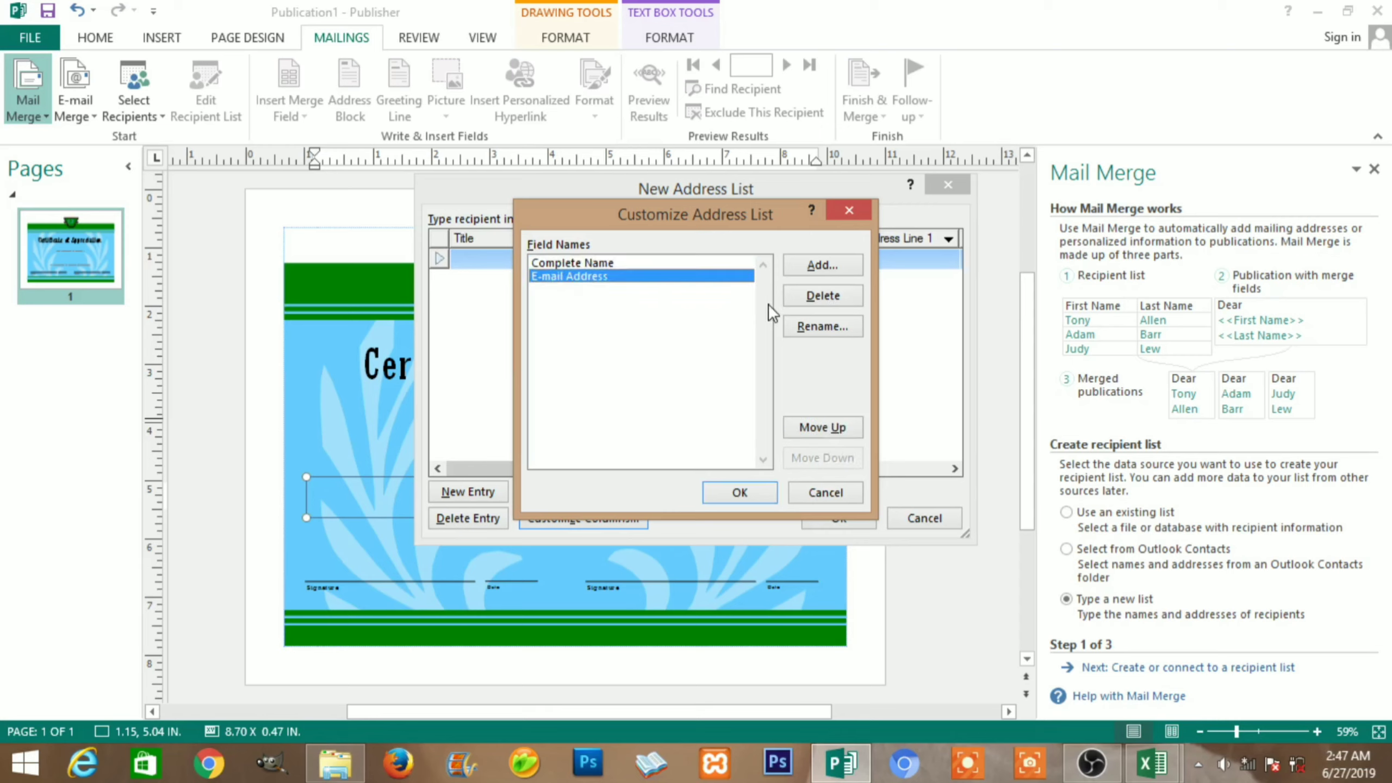
click(818, 296)
click(664, 437)
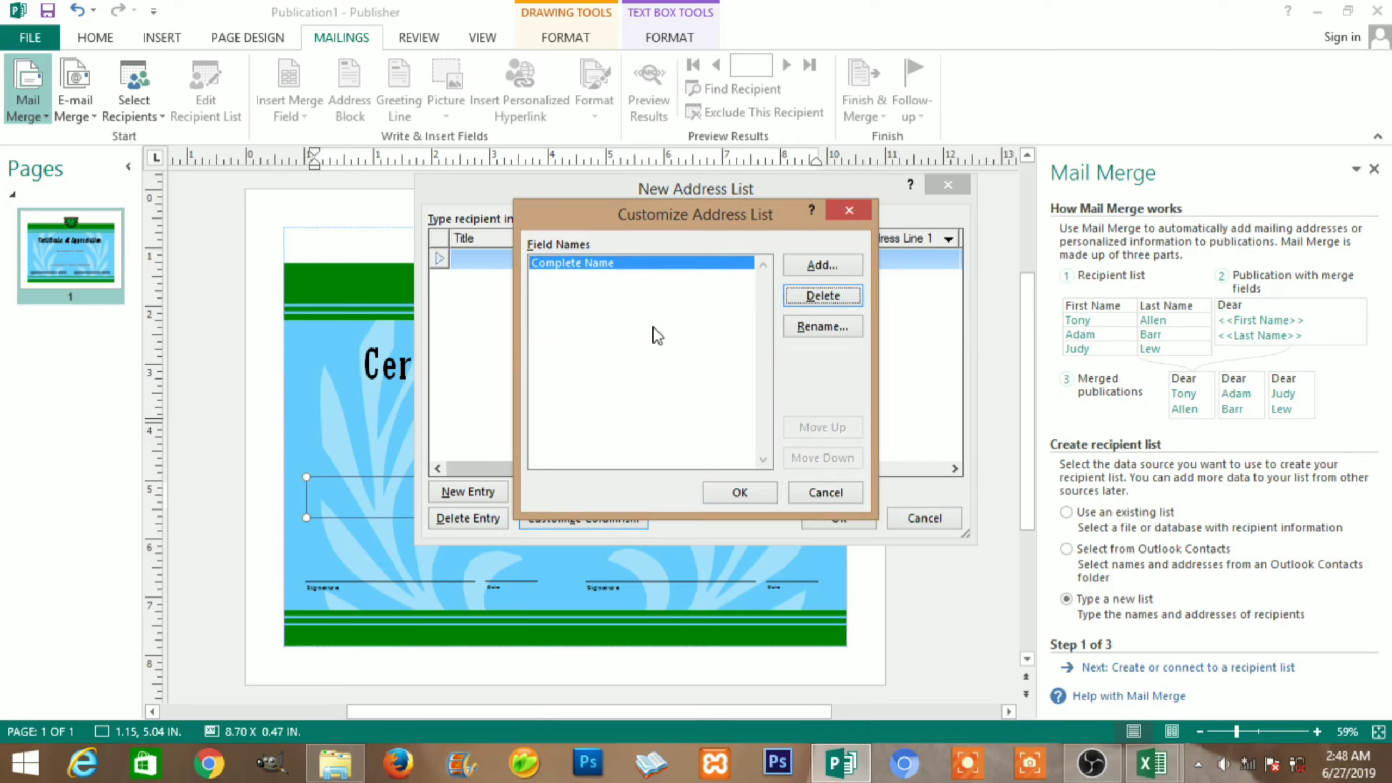
Apply the single-column layout and type a student's full name as the first Complete Name entry
click(724, 490)
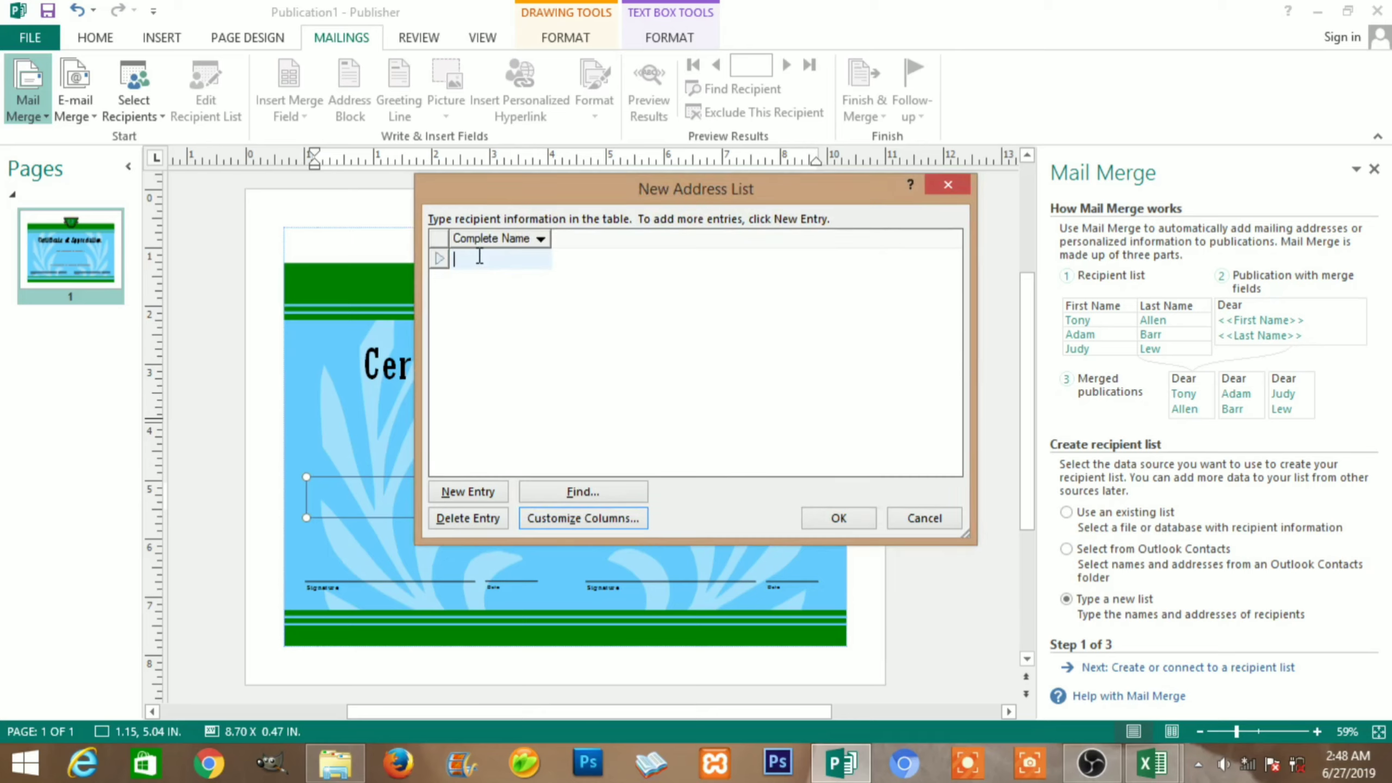
Close the address list and save it as names.mdb
click(806, 520)
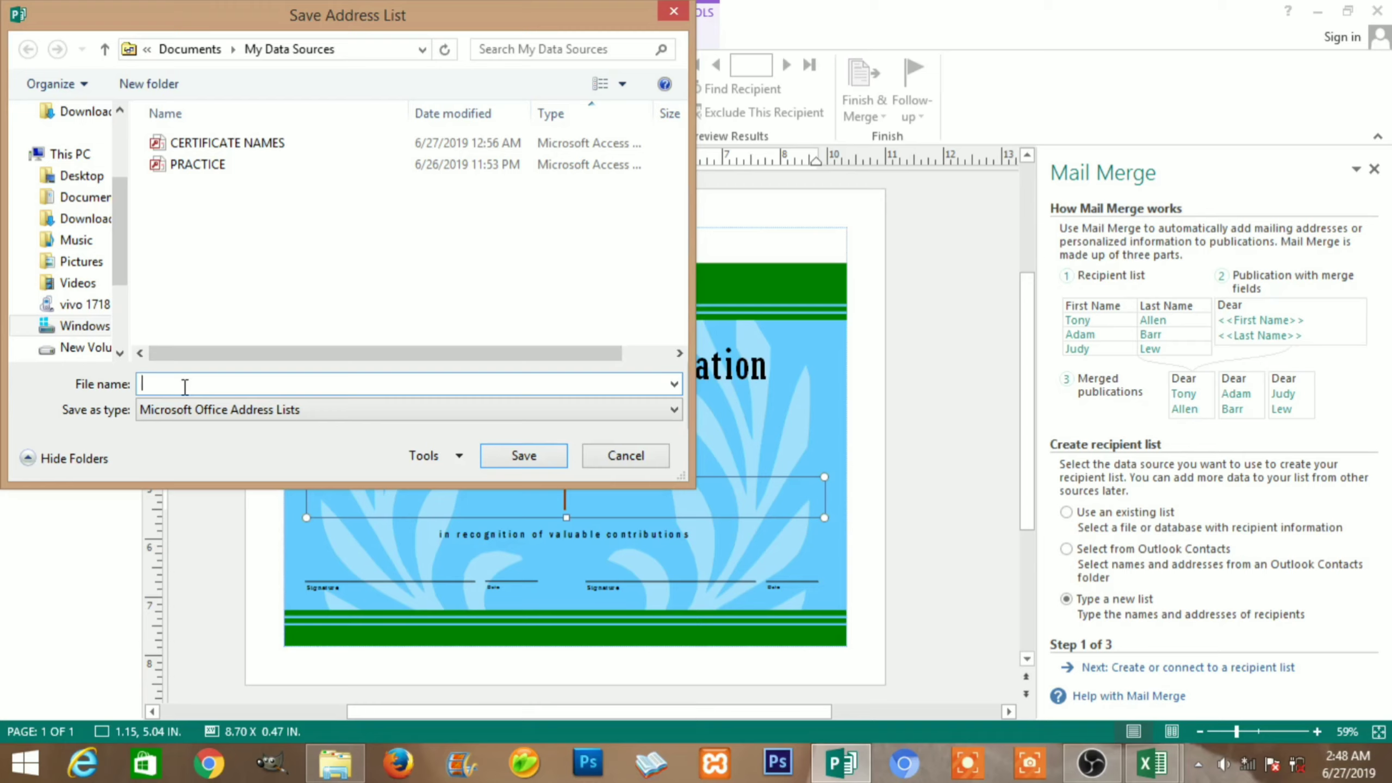
text(names)
click(523, 456)
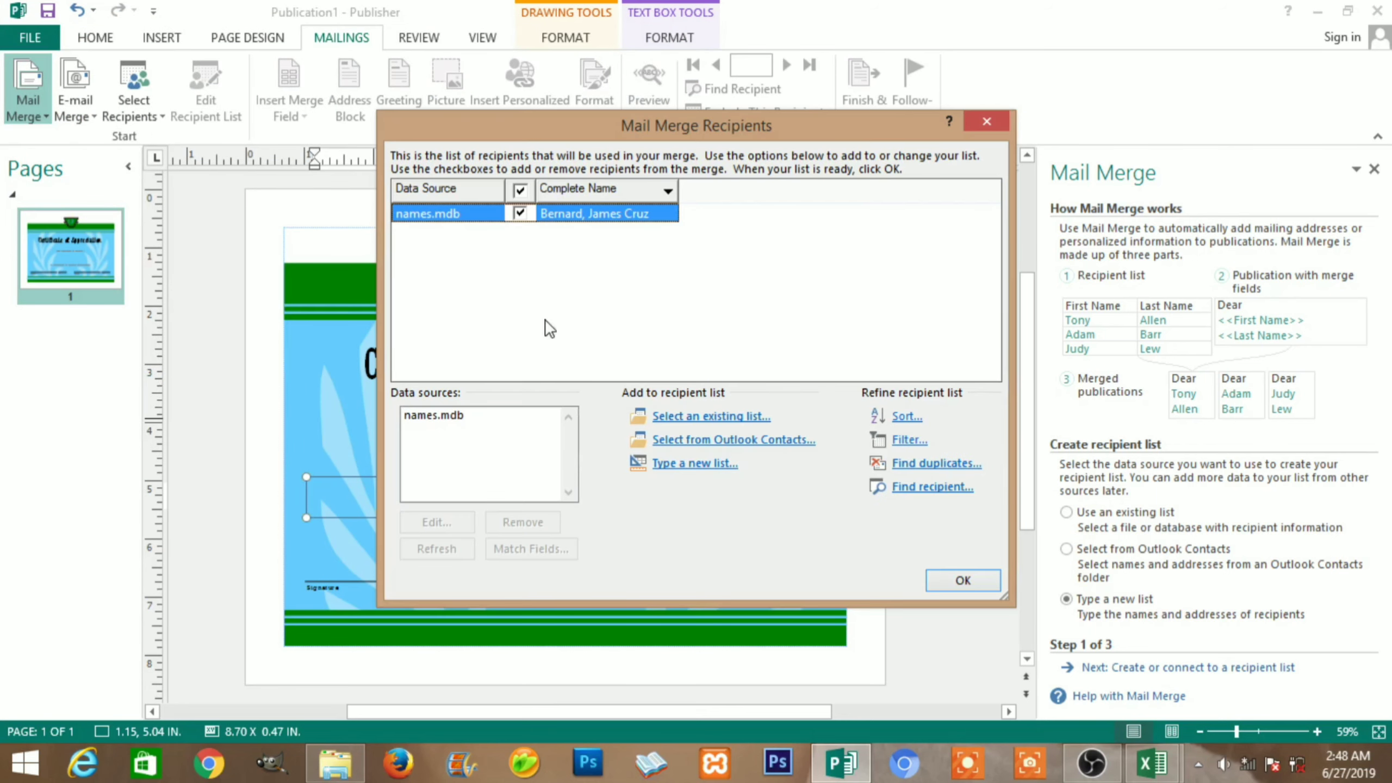
Accept the recipient list and insert the Complete Name merge field into the empty name box
click(961, 581)
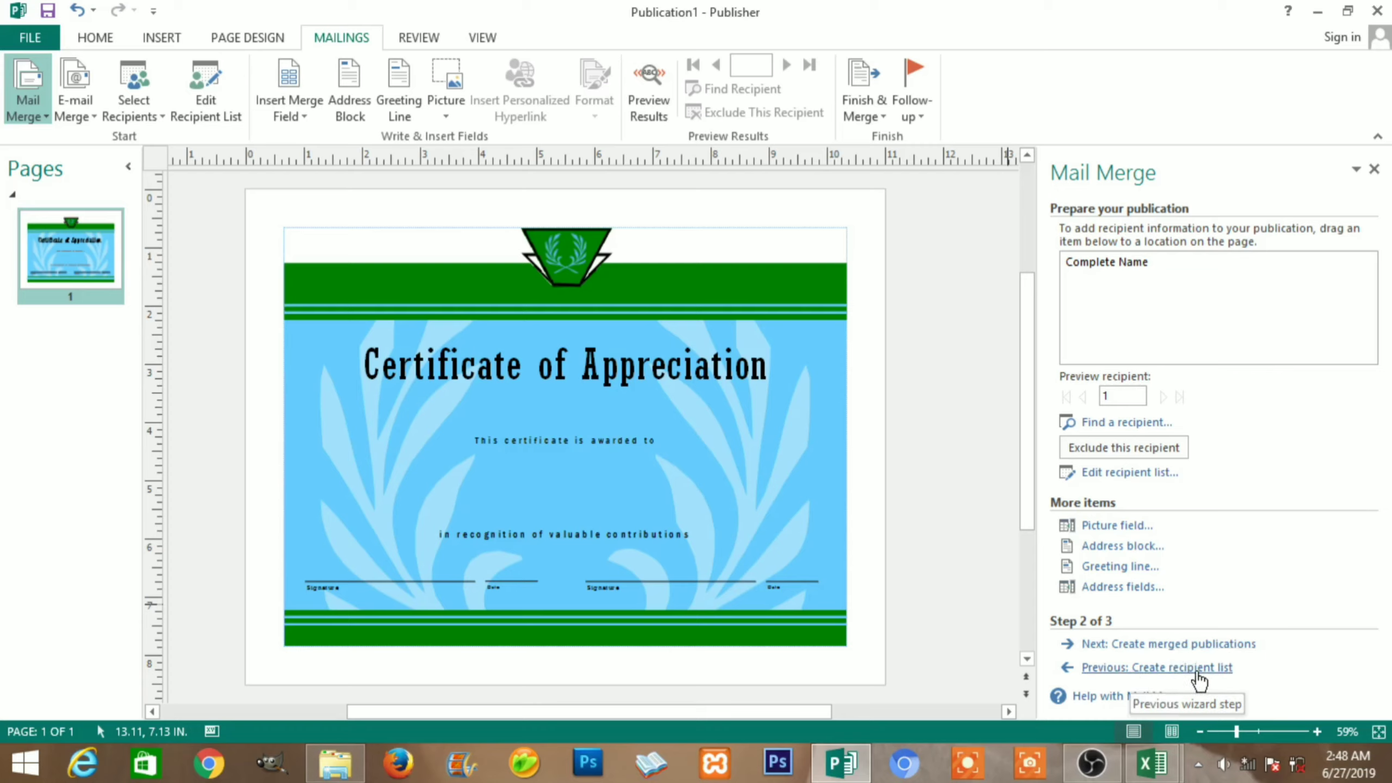
click(561, 496)
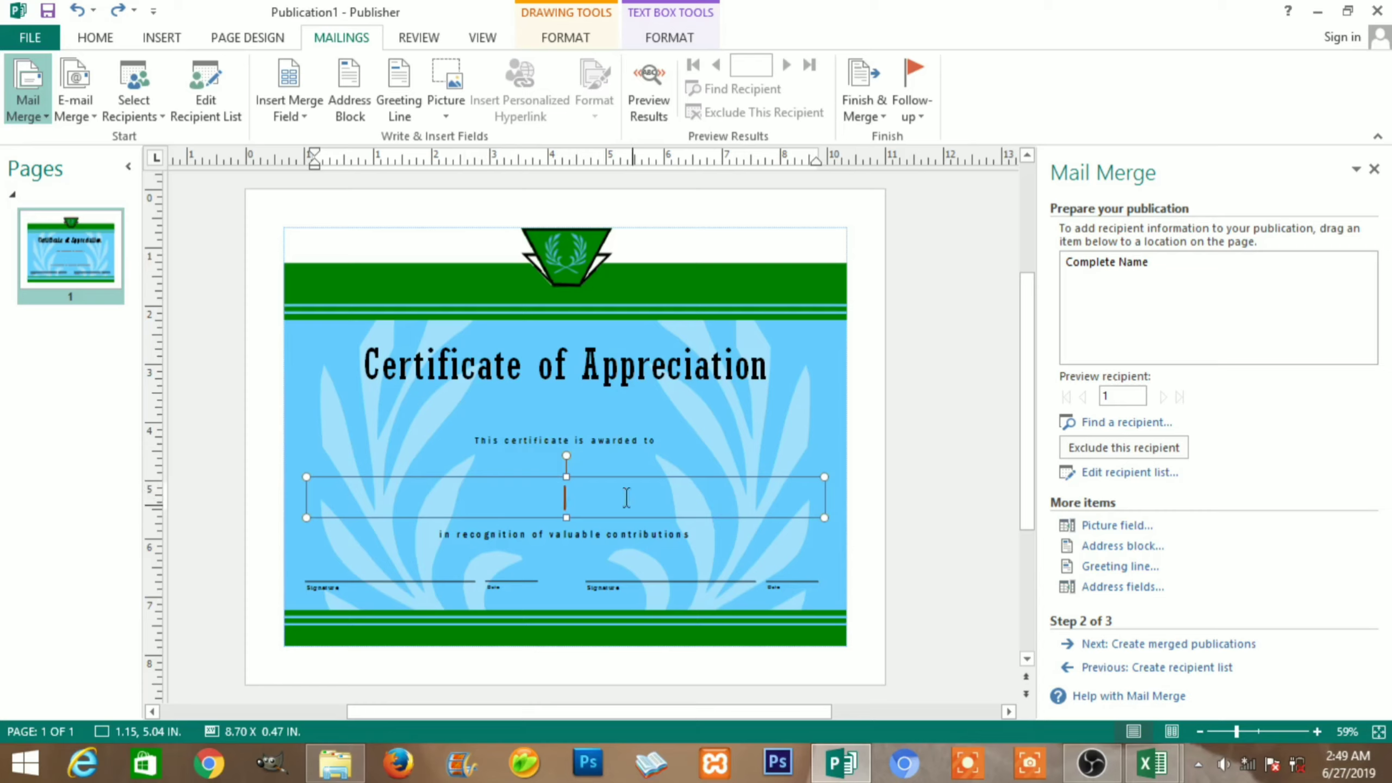
click(300, 111)
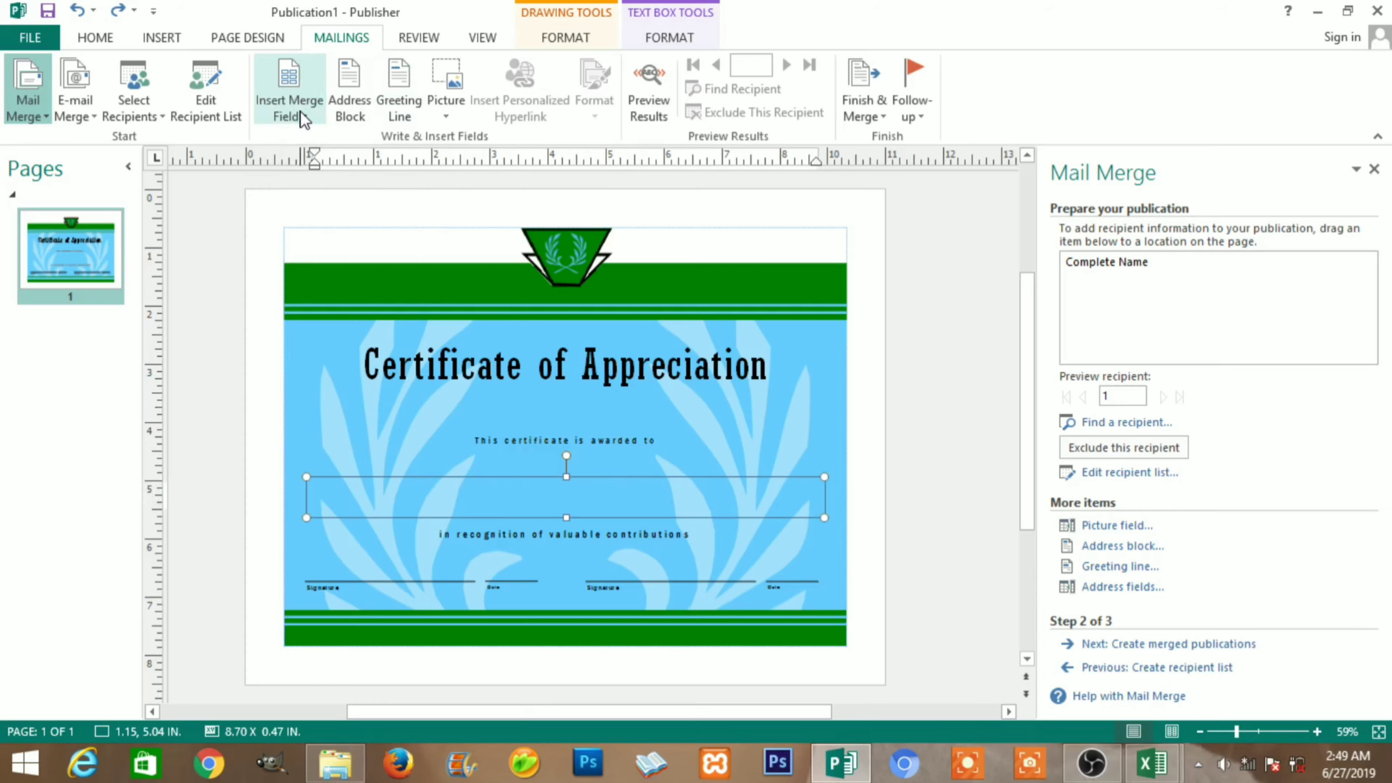
click(299, 113)
click(304, 116)
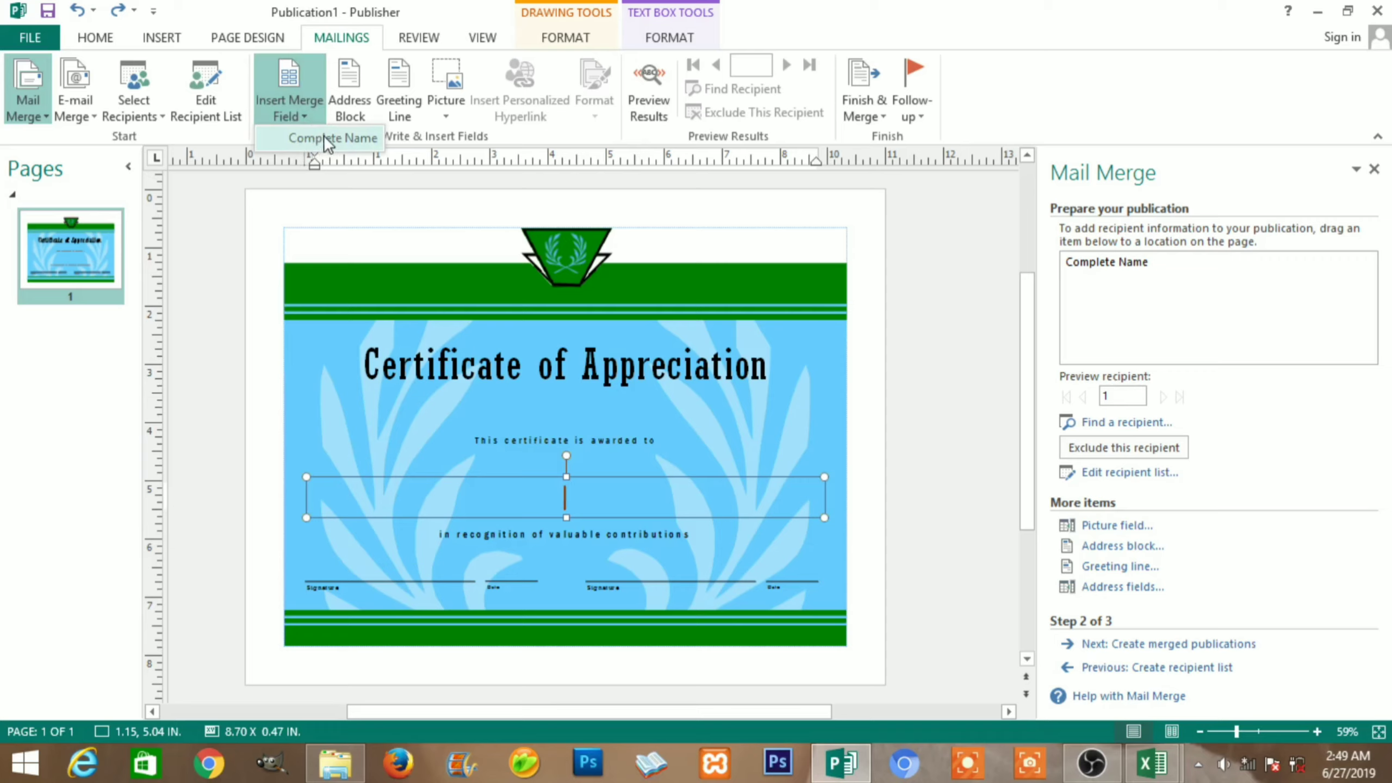
click(337, 137)
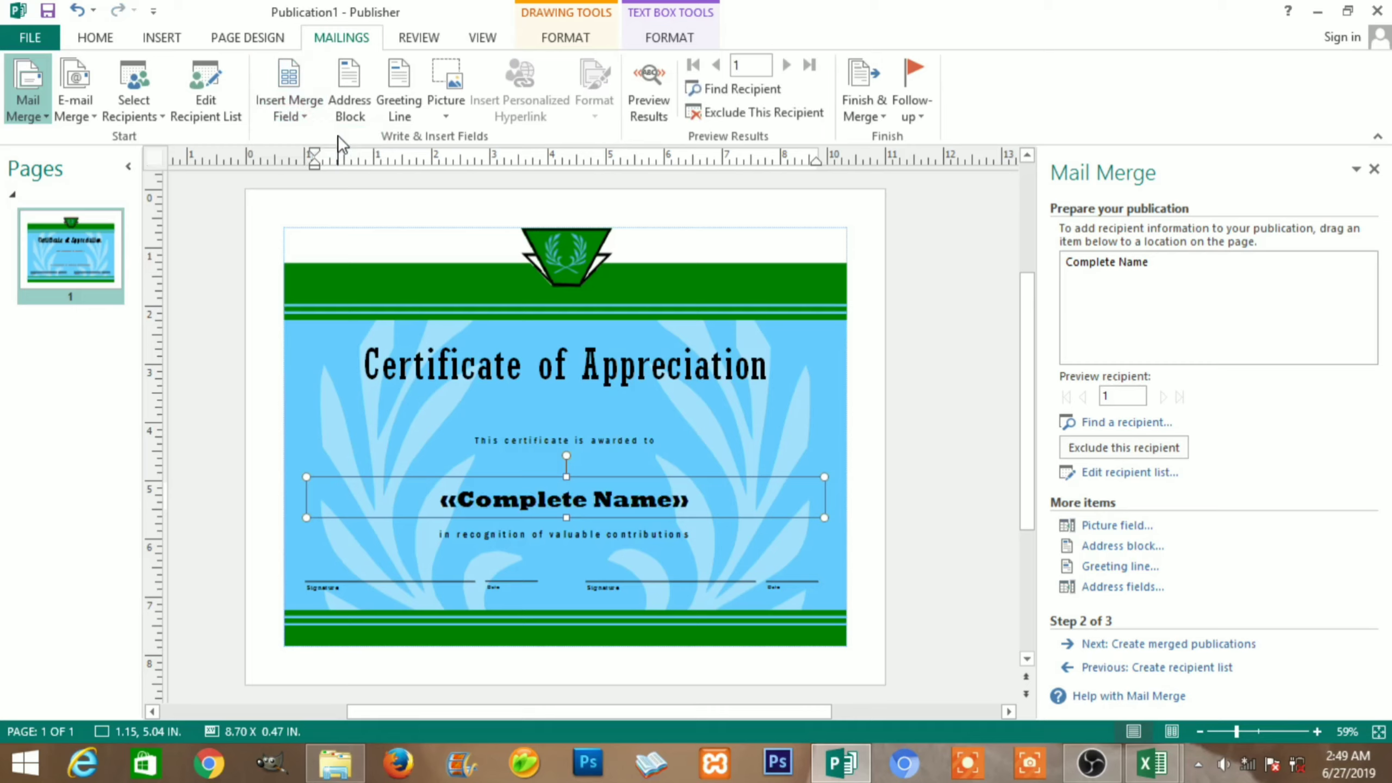
Preview the certificate showing the first recipient's name in place of «Complete Name»
click(607, 496)
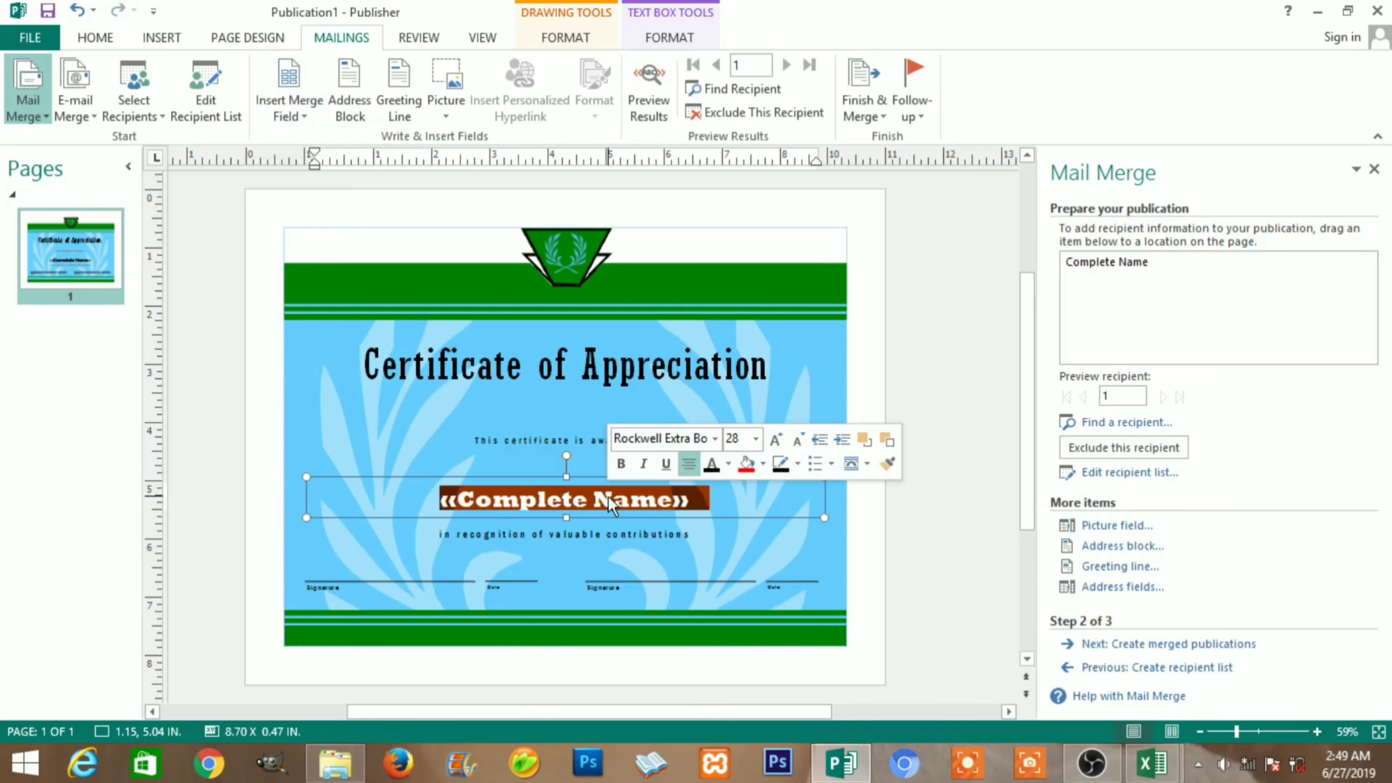
click(712, 504)
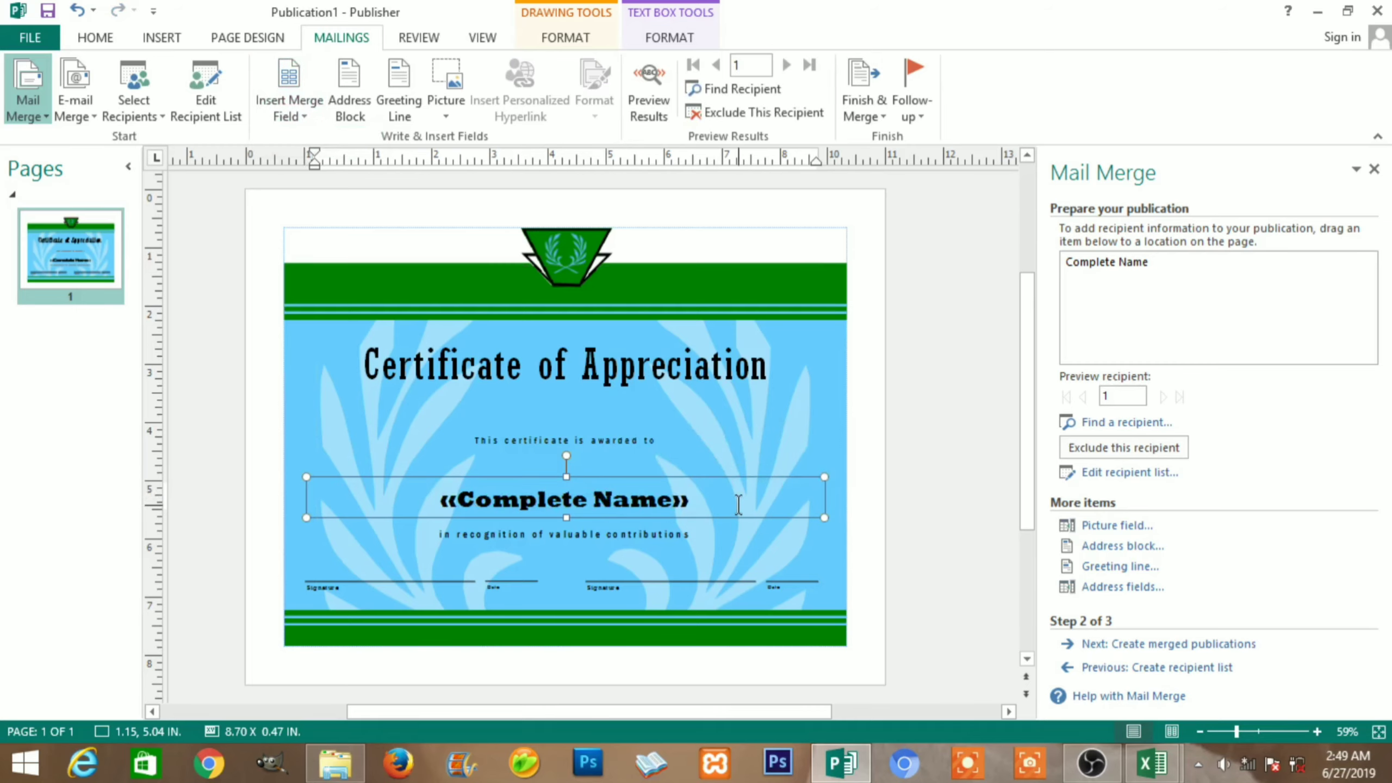
click(735, 499)
click(658, 104)
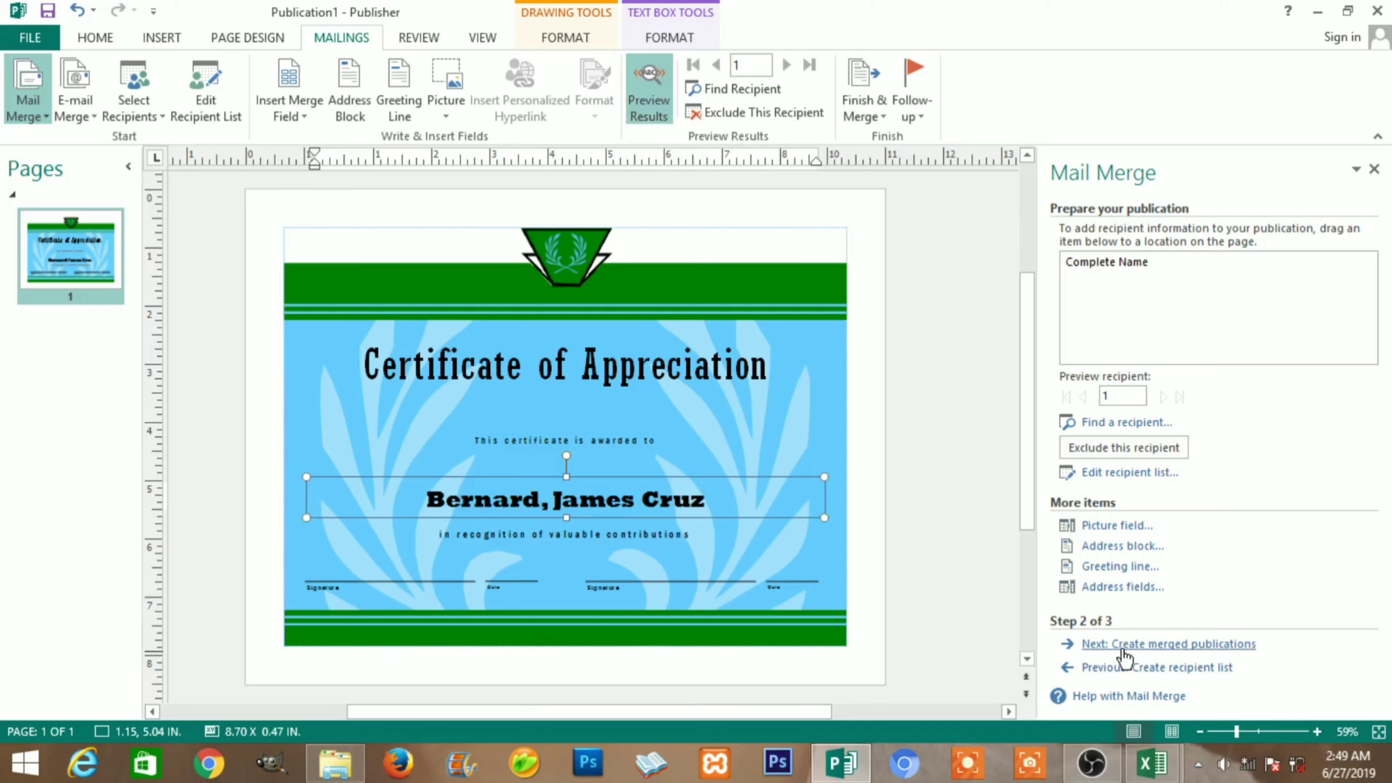
Move the Mail Merge wizard on to Step 3, Create merged publications
click(1152, 647)
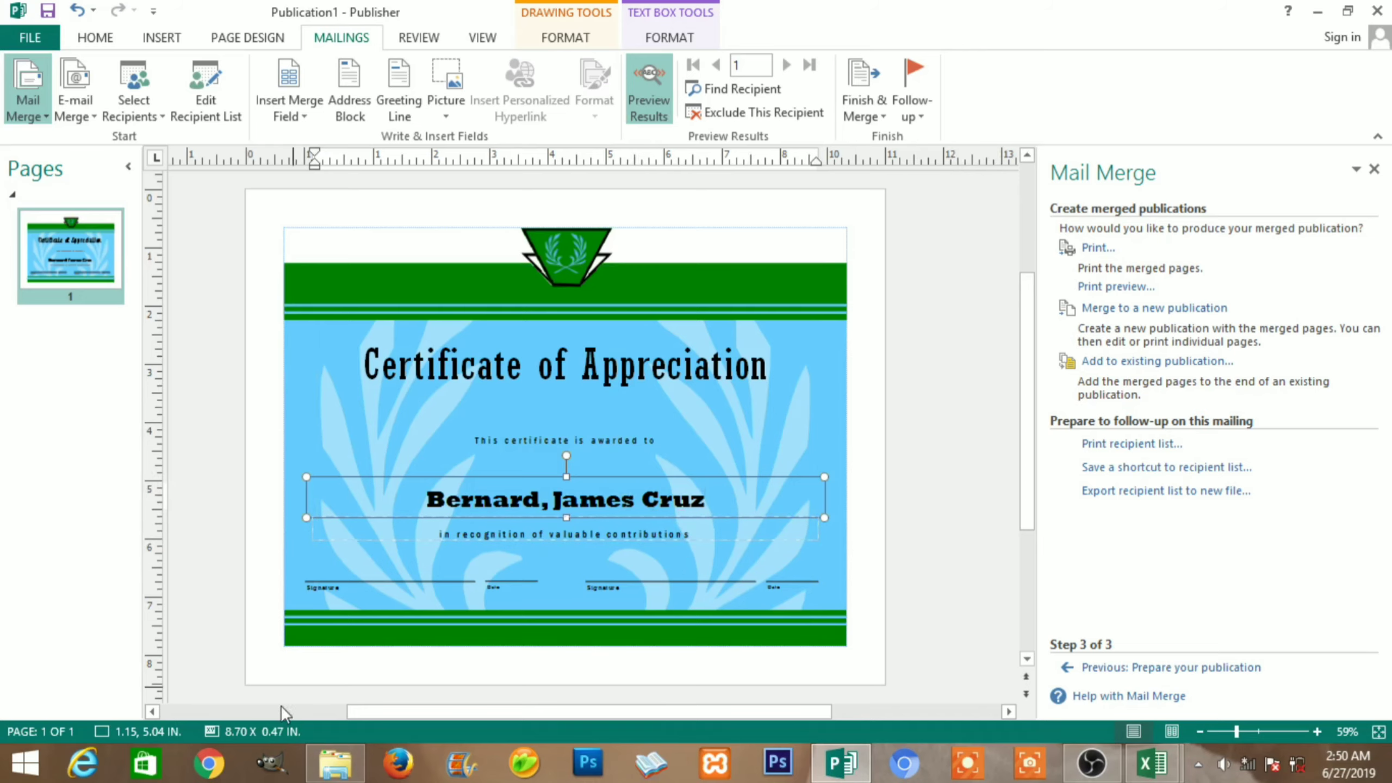
In File Explorer, go to Documents and scroll to find the My Data Sources folder
click(332, 762)
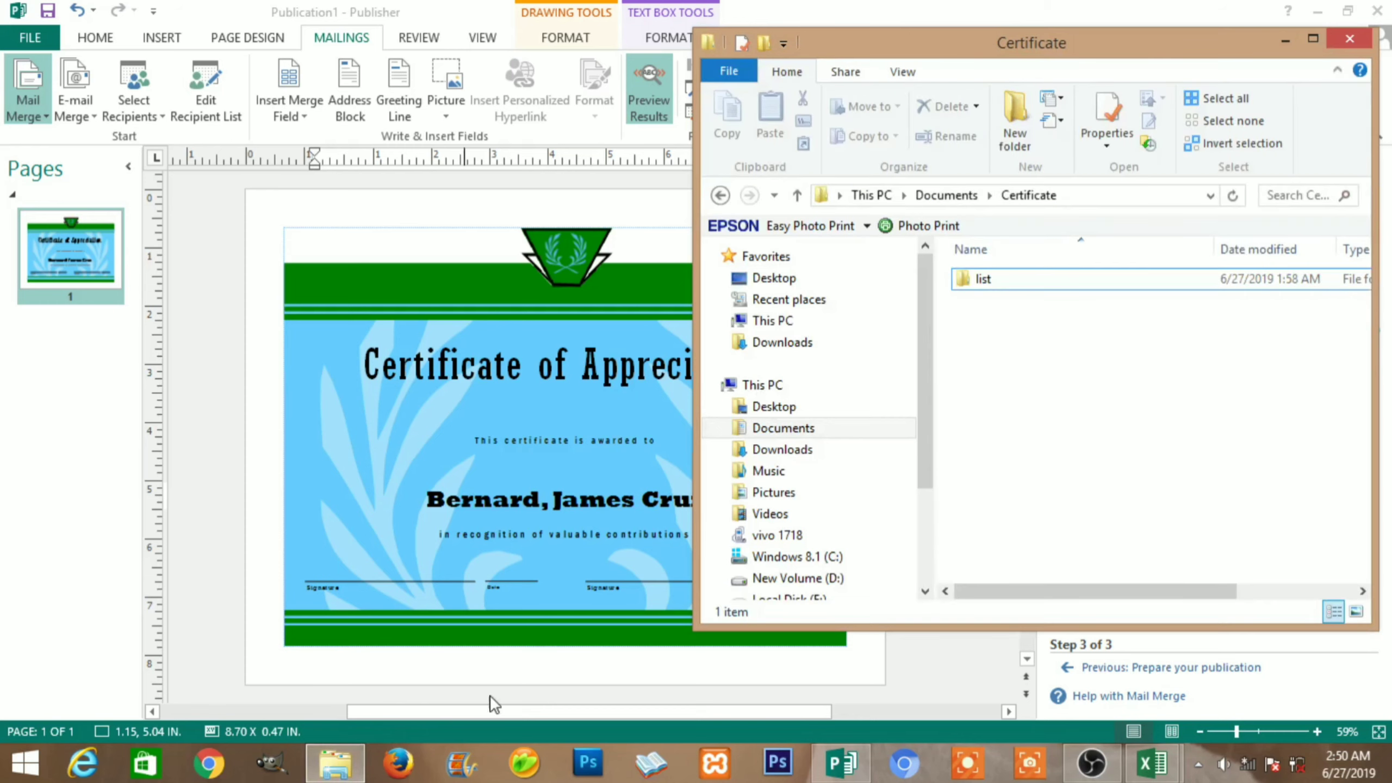
click(842, 425)
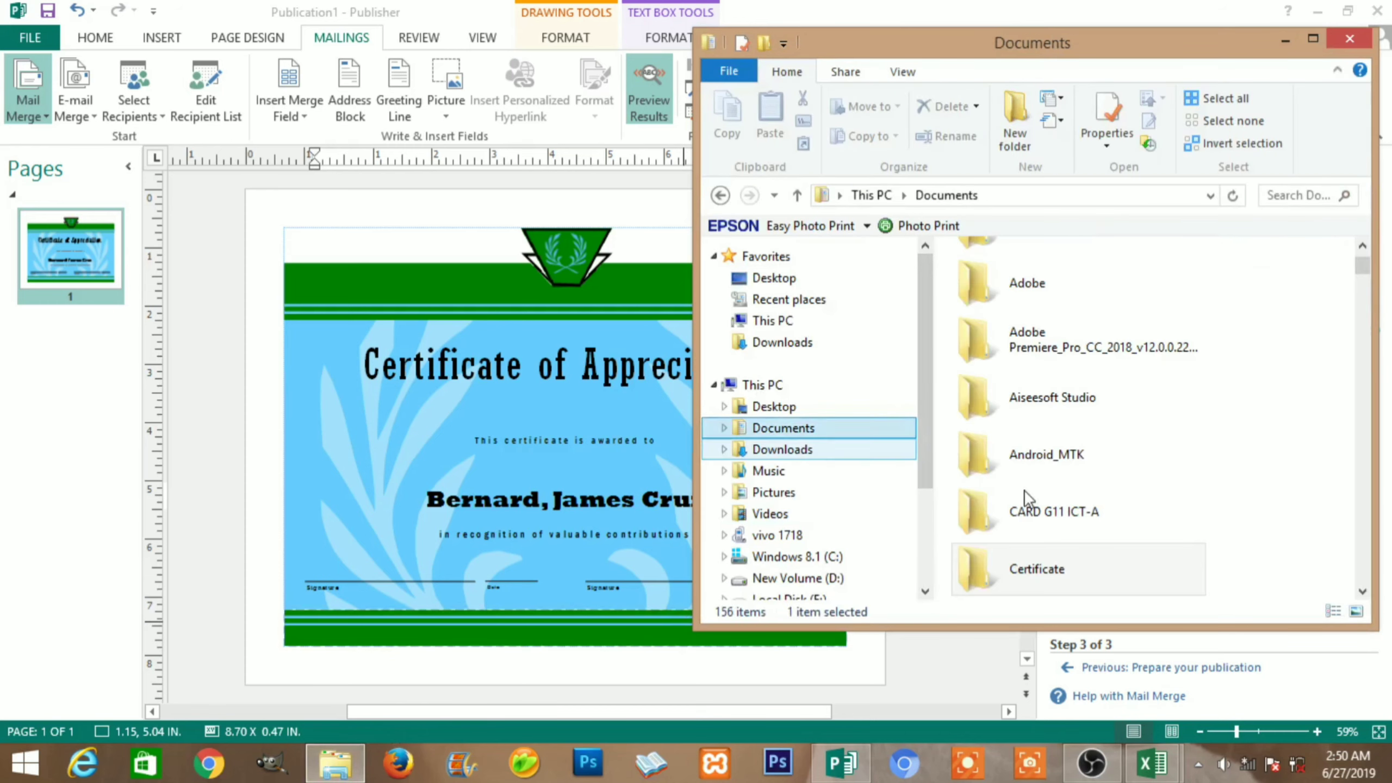
drag(1362, 269, 1363, 389)
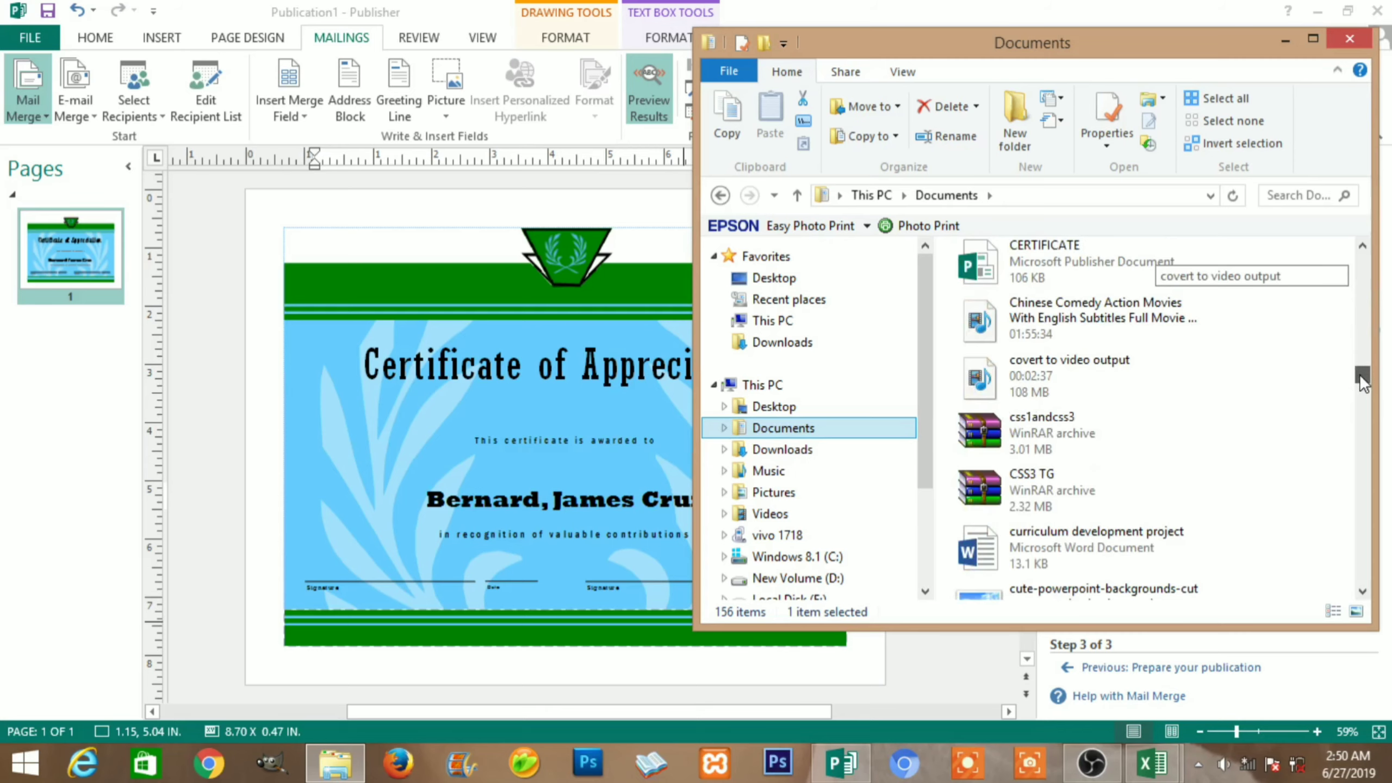
click(1295, 395)
scroll(1102, 383, up, 8)
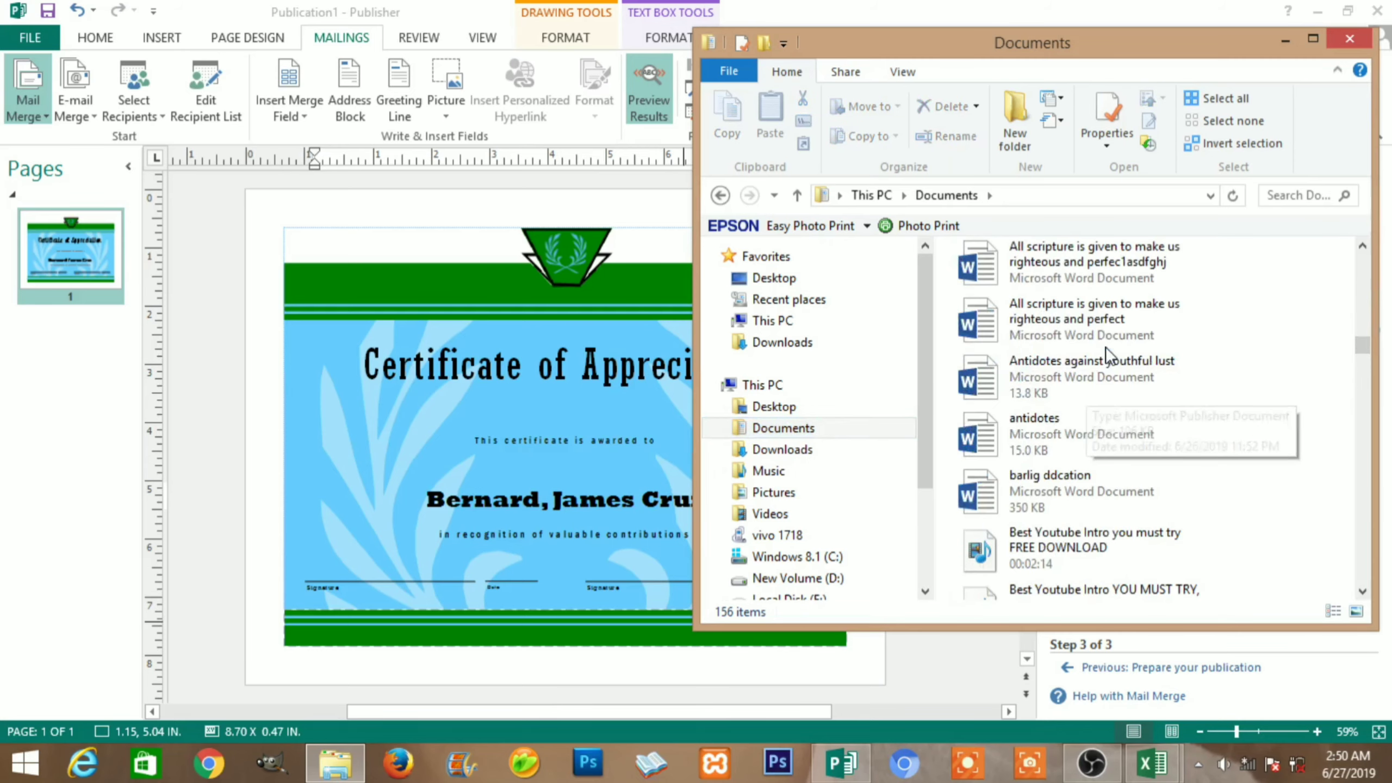
scroll(1106, 347, up, 10)
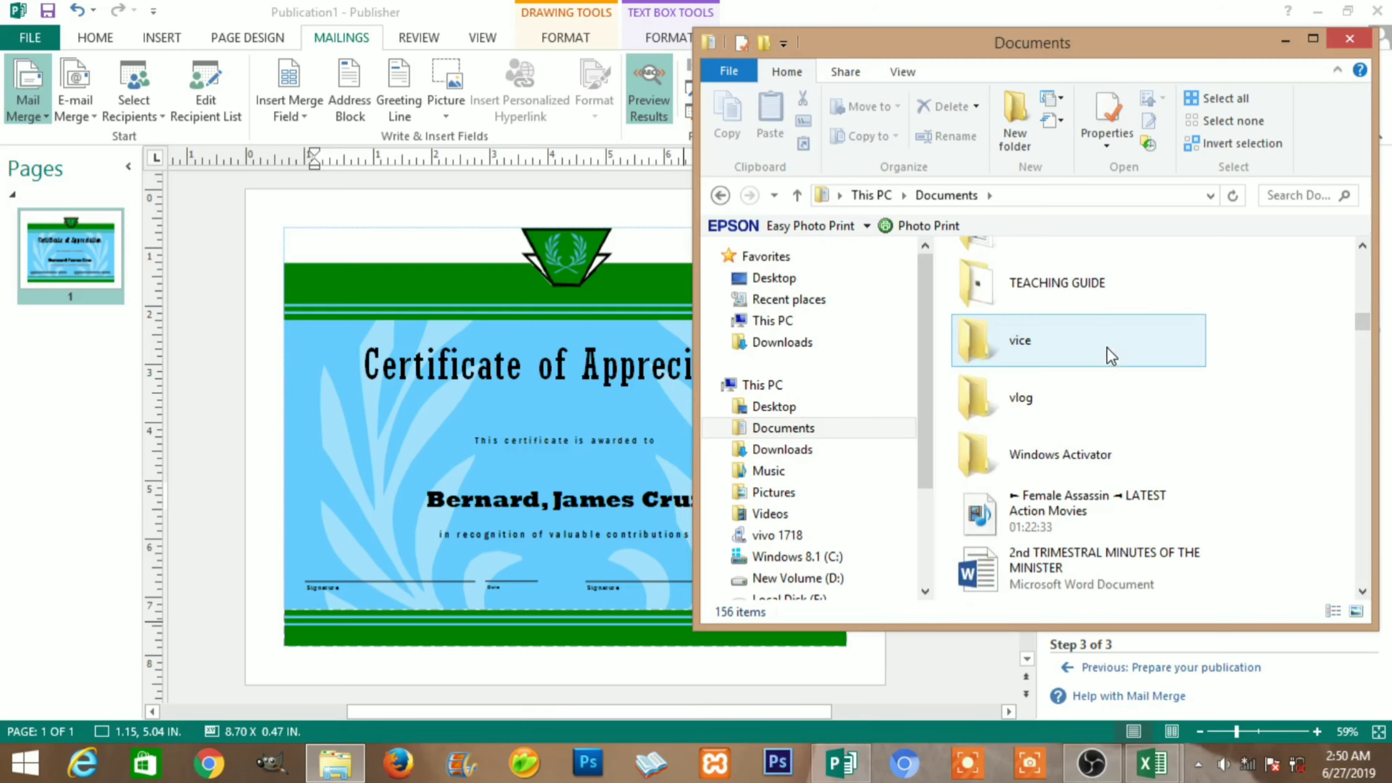
scroll(1106, 348, down, 5)
scroll(1107, 348, up, 8)
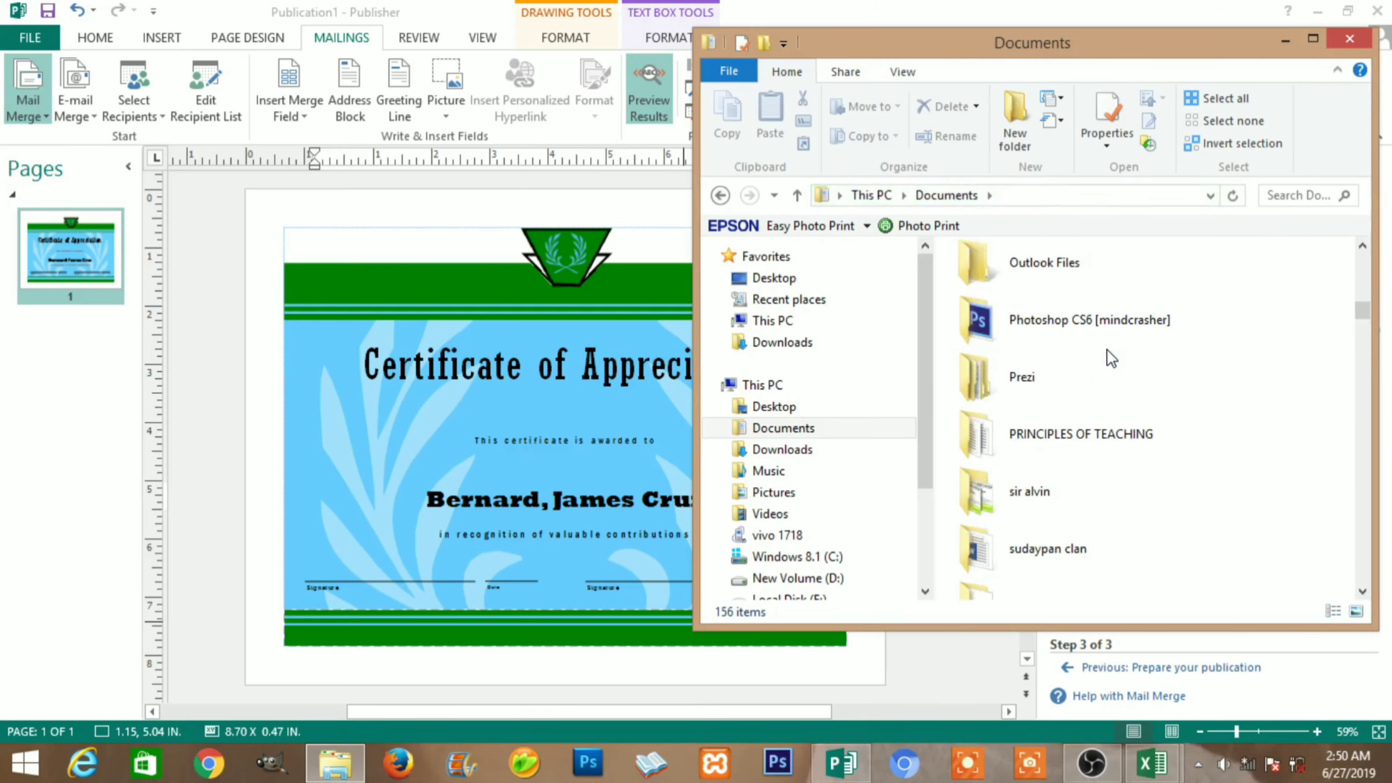
scroll(1111, 357, up, 3)
scroll(1111, 357, up, 3)
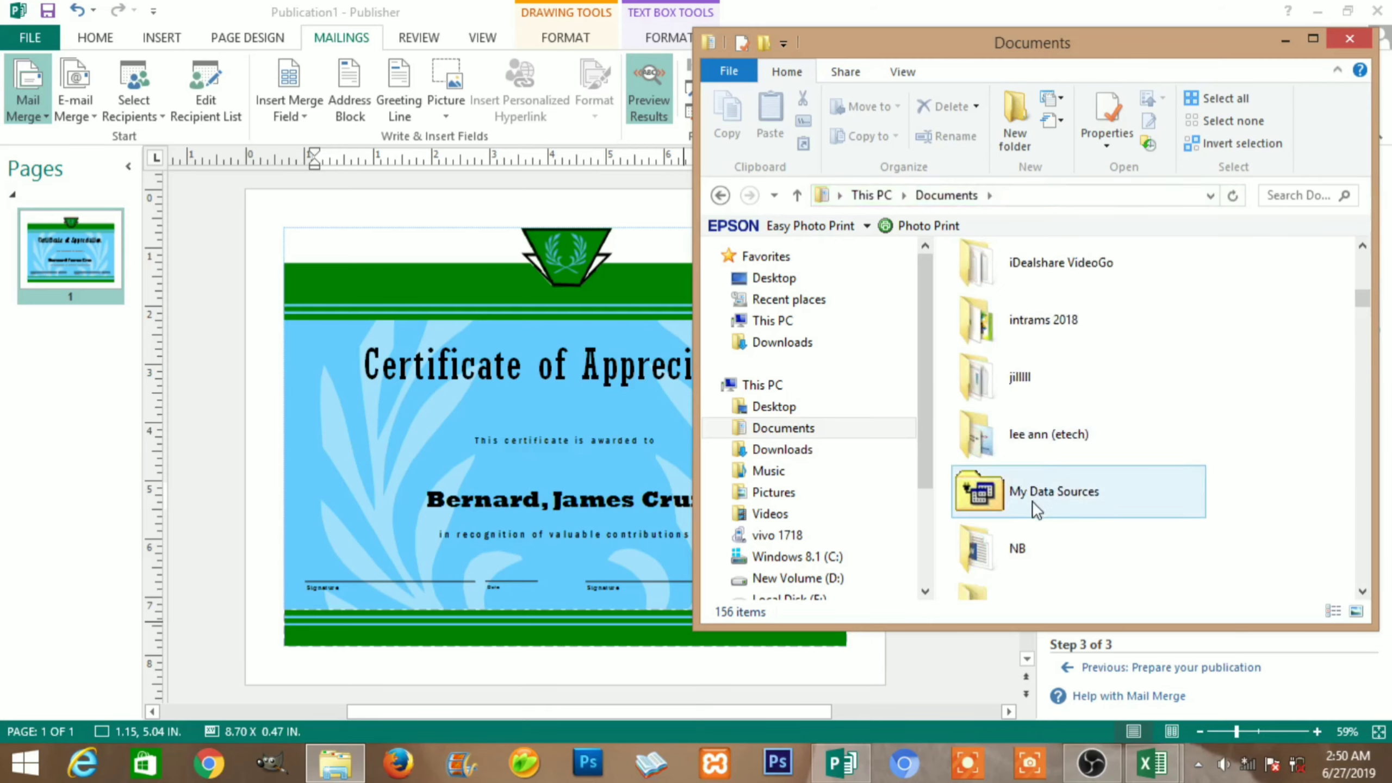
Open My Data Sources, select the names database, and bring the Publisher certificate back
double_click(1105, 499)
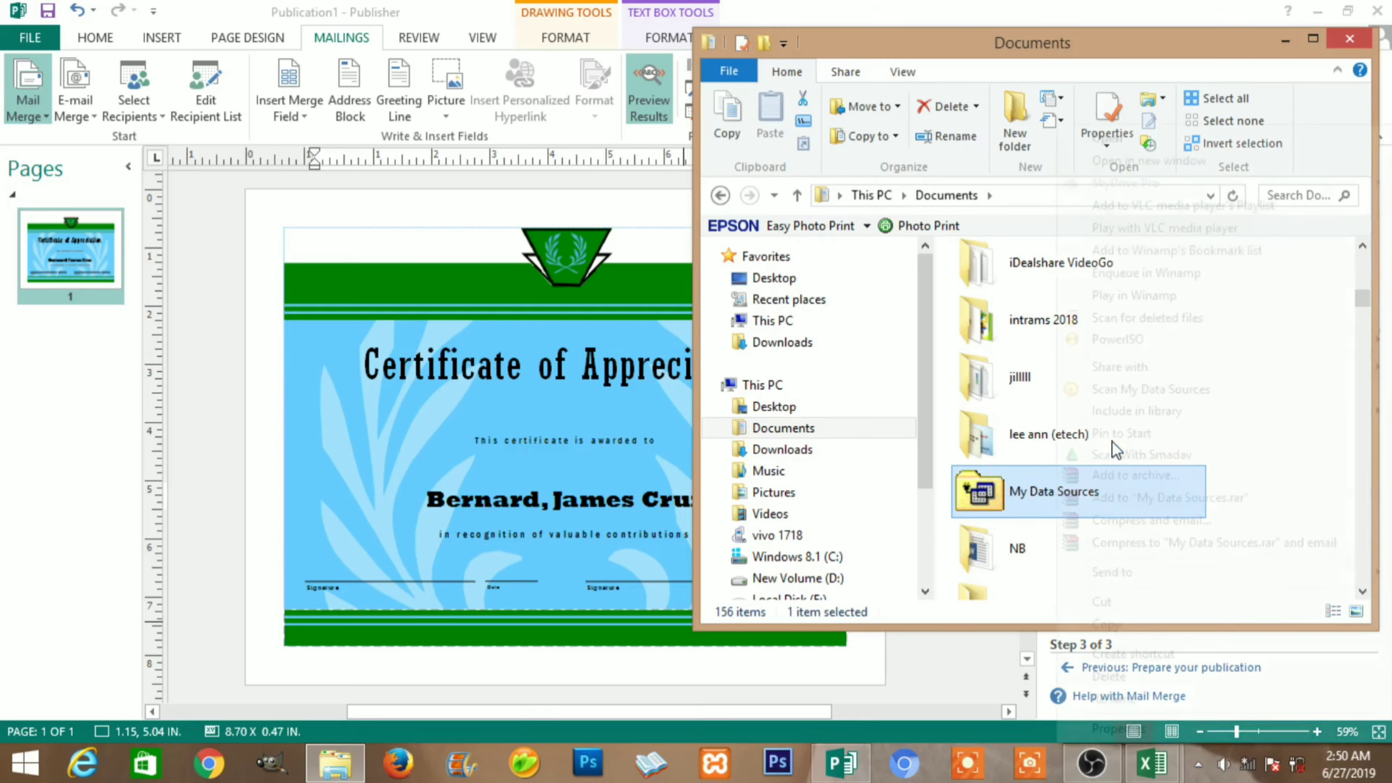
right_click(1110, 469)
click(1112, 138)
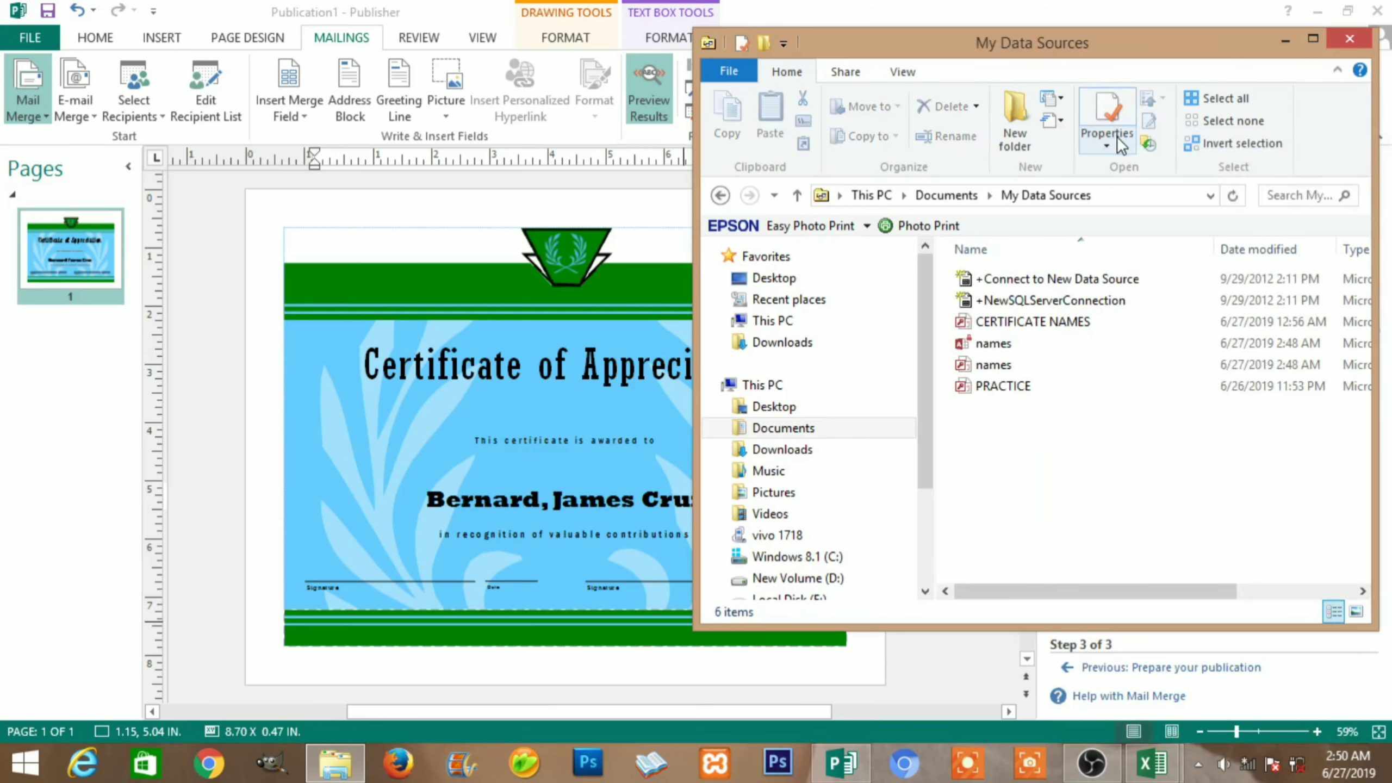
click(996, 344)
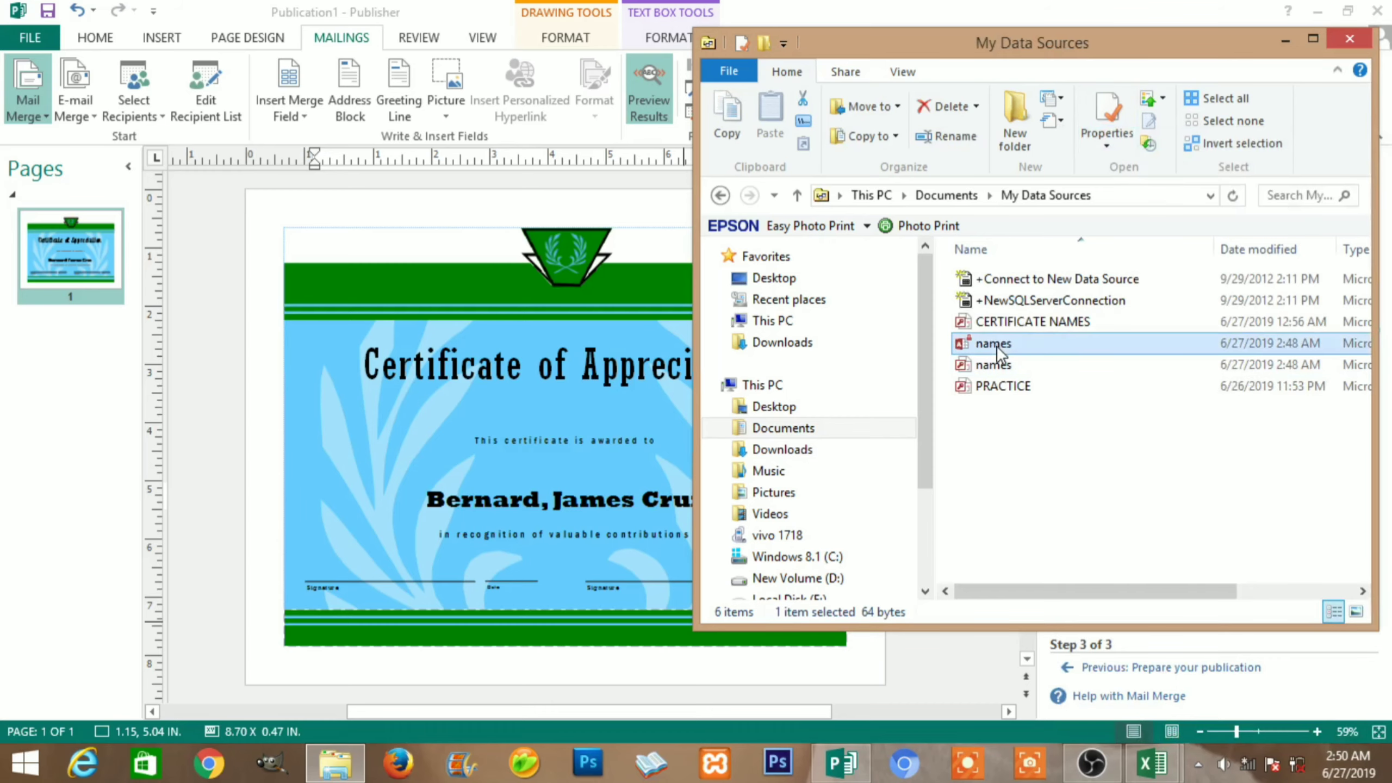
click(520, 208)
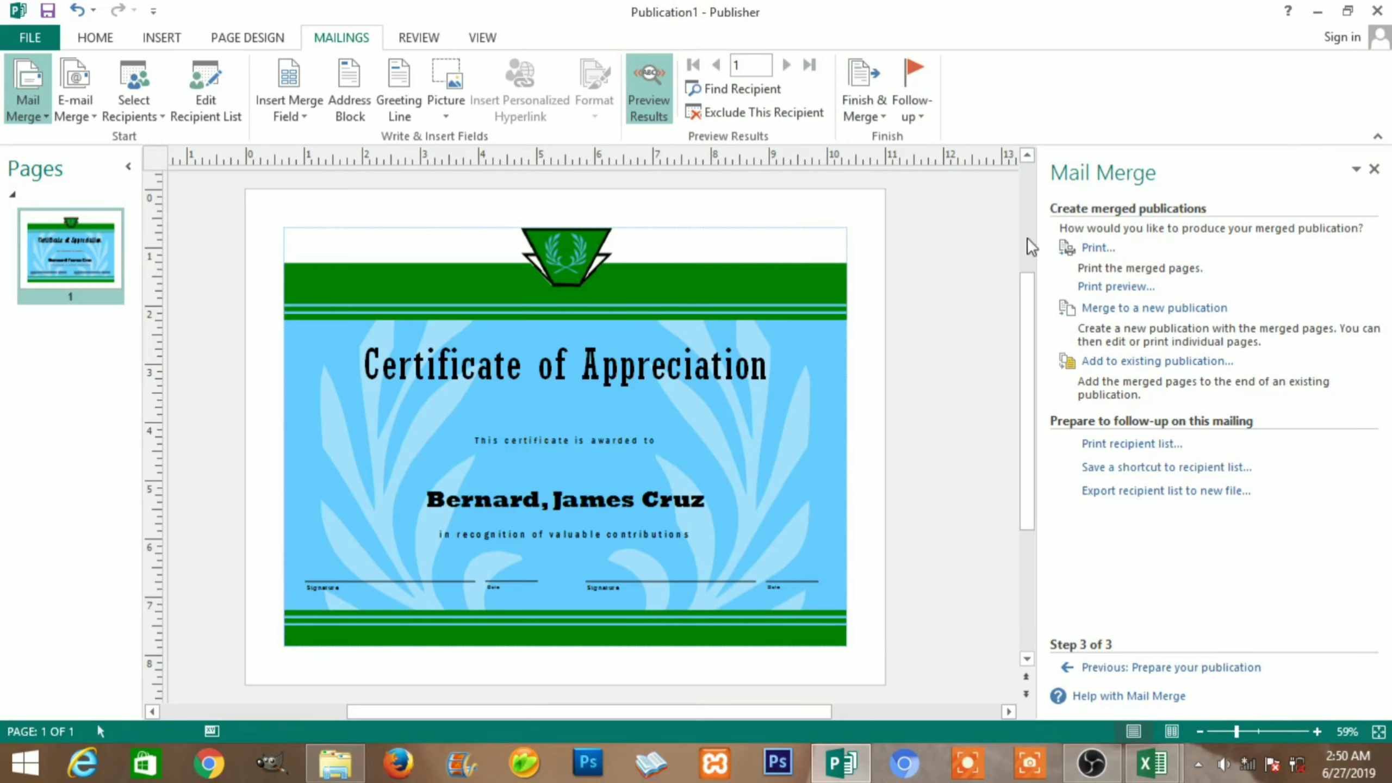
Save the publication as 'certificate 1000 students' in the Documents\Certificate folder
key(ctrl+s)
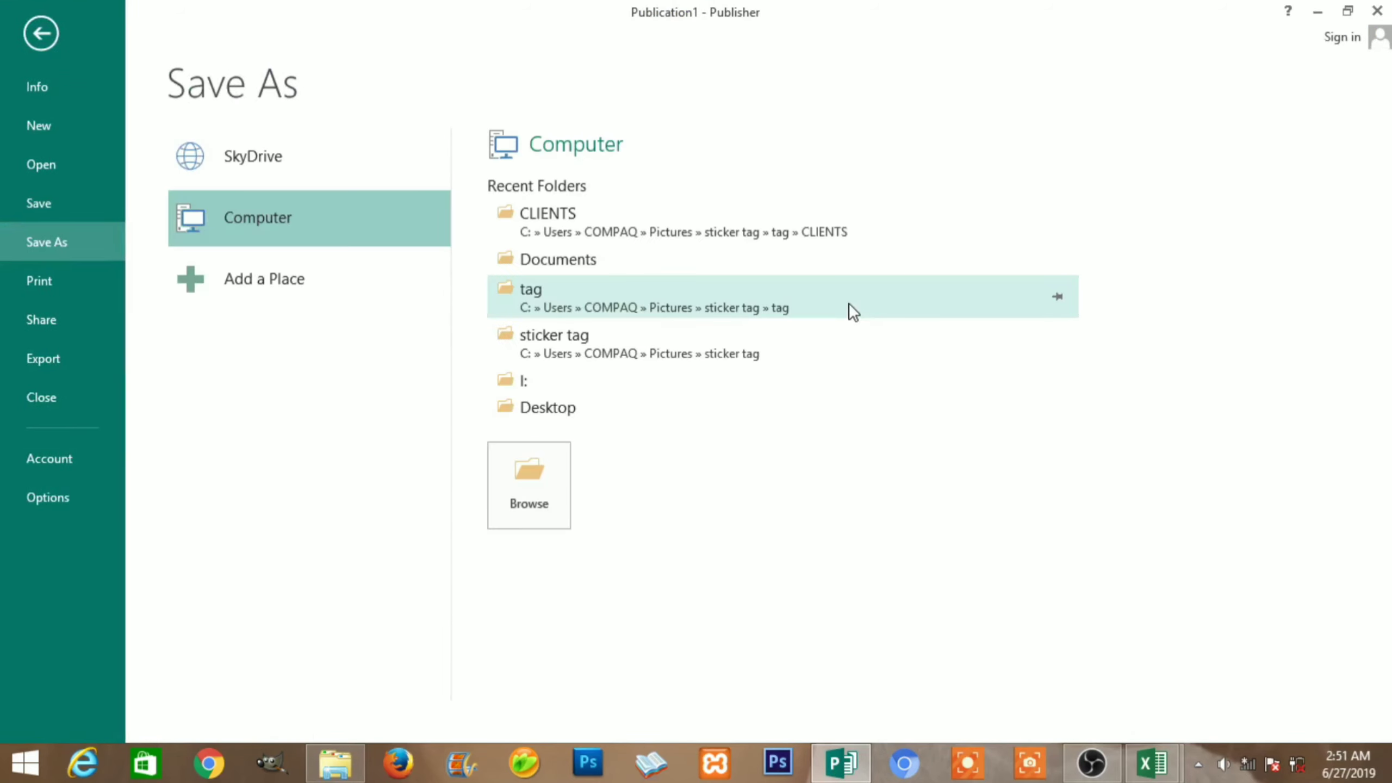
click(579, 264)
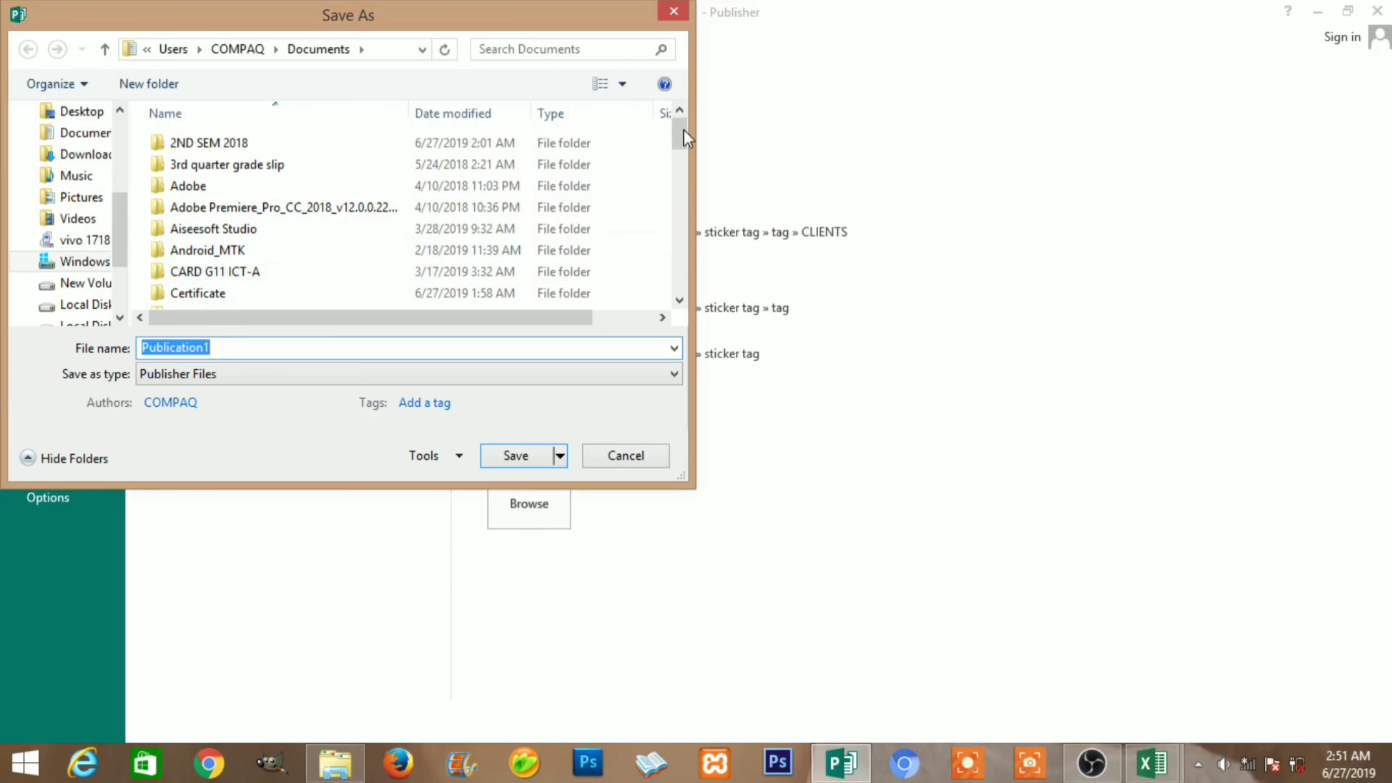
drag(683, 128, 680, 151)
click(242, 169)
double_click(241, 169)
double_click(228, 343)
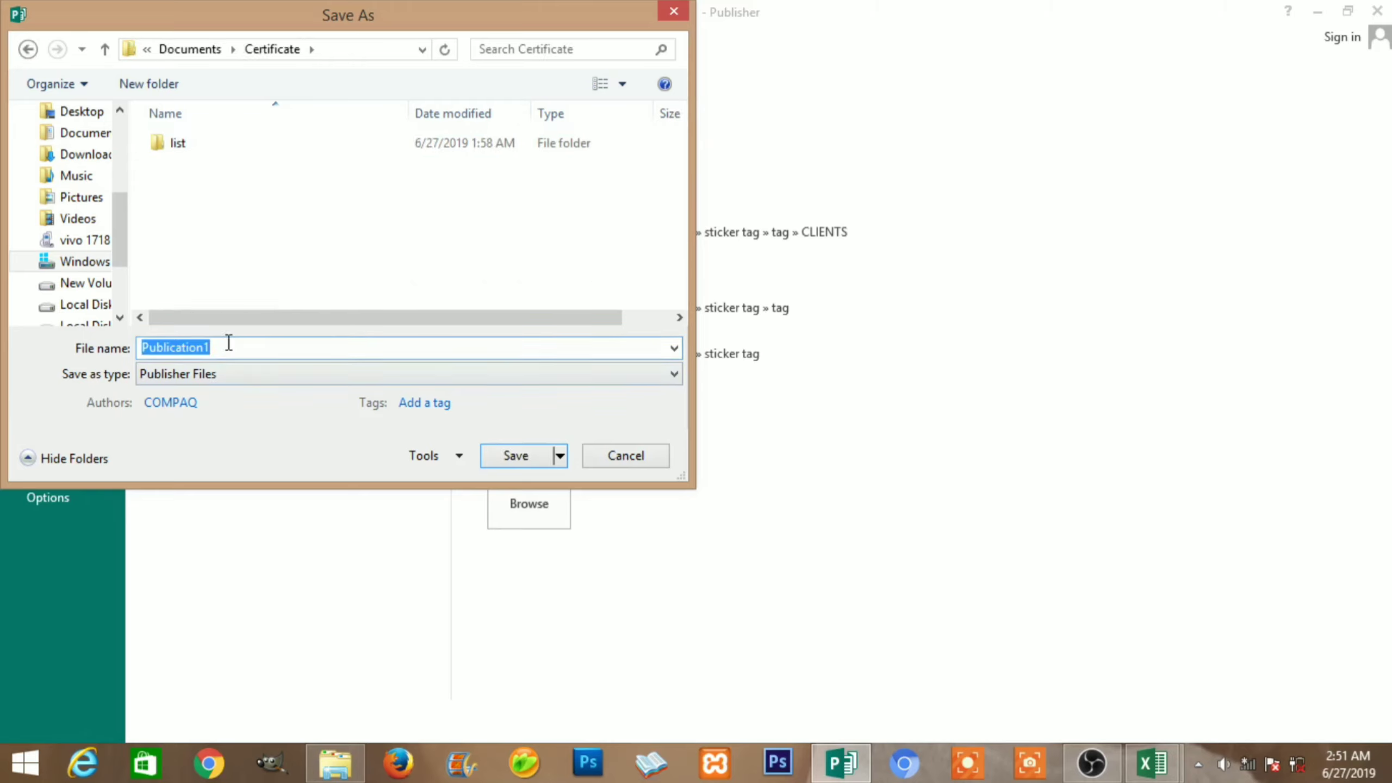
text(certificate 1000 students)
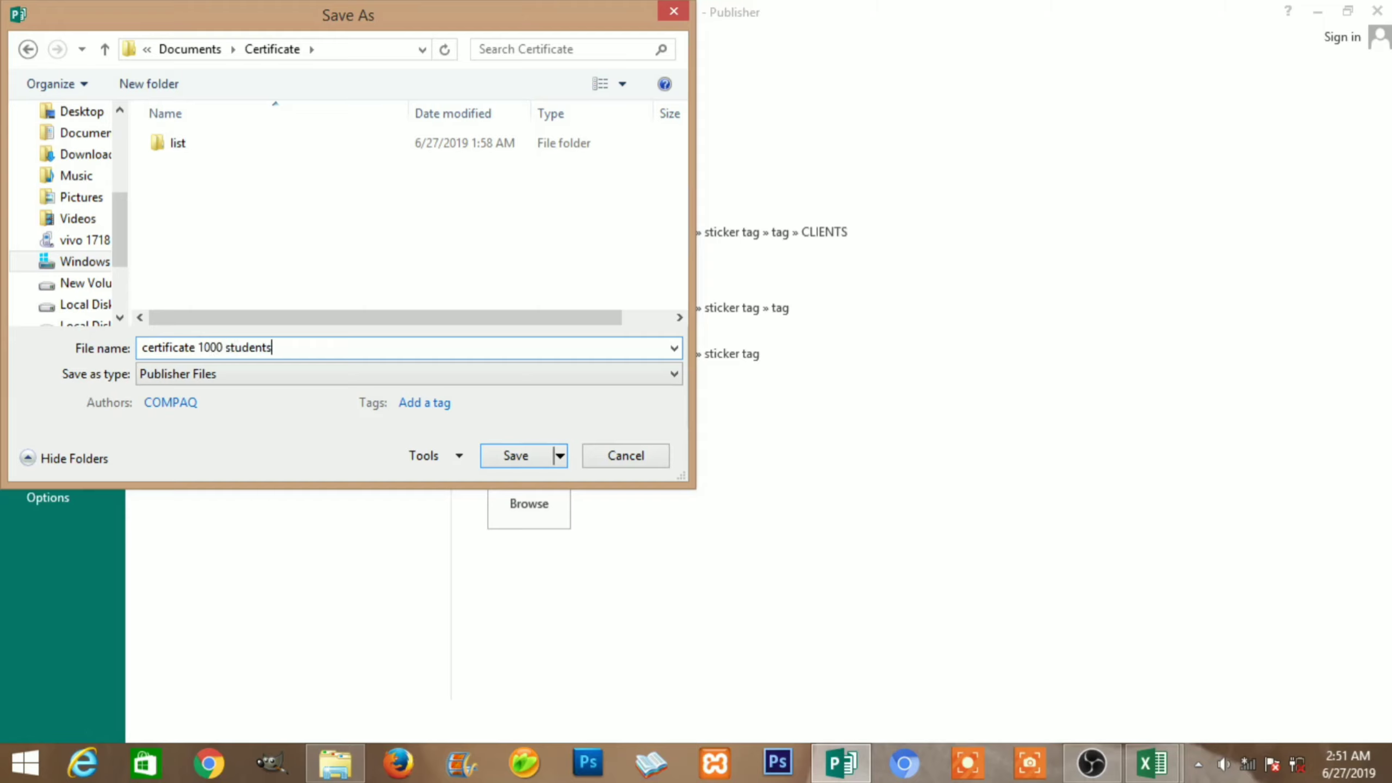
key(Return)
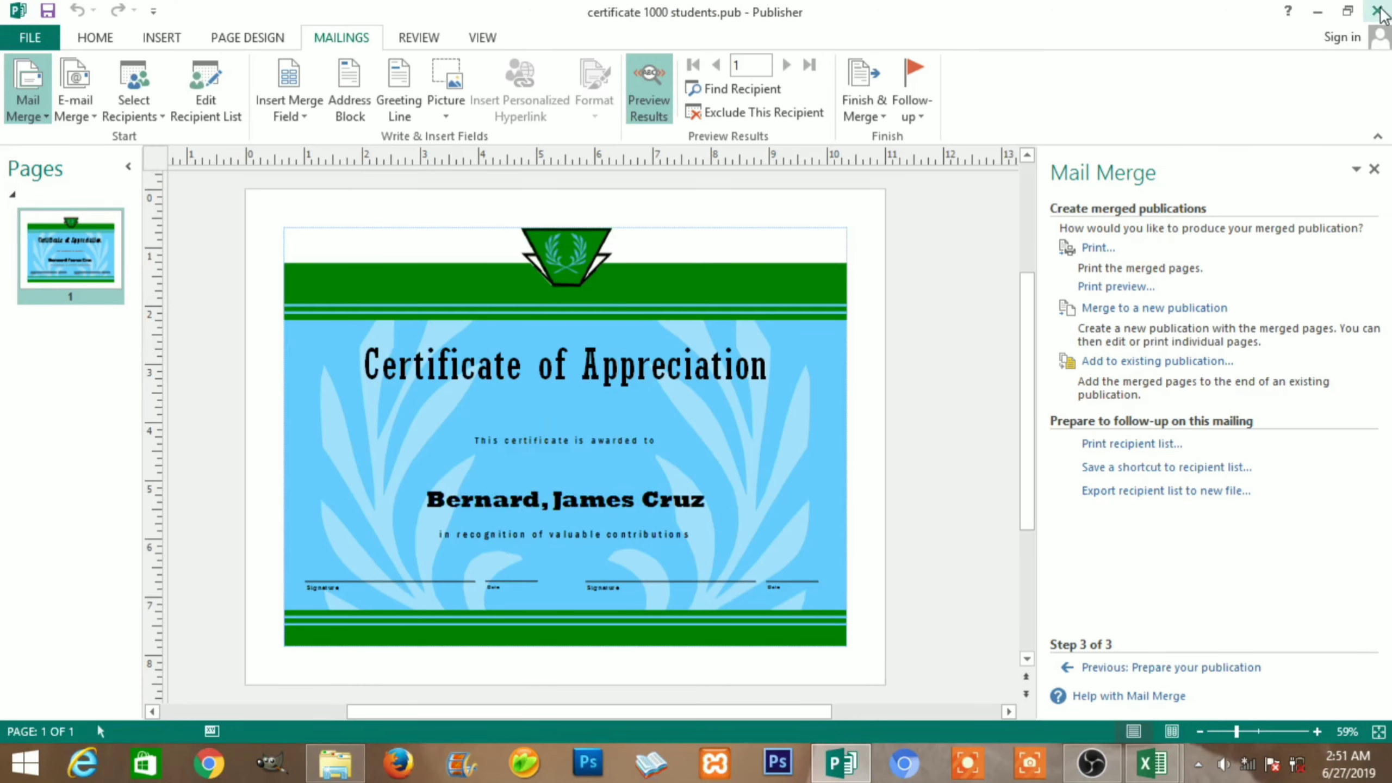
Close Publisher, open names.mdb from My Data Sources in Access, and enable its content
click(1378, 11)
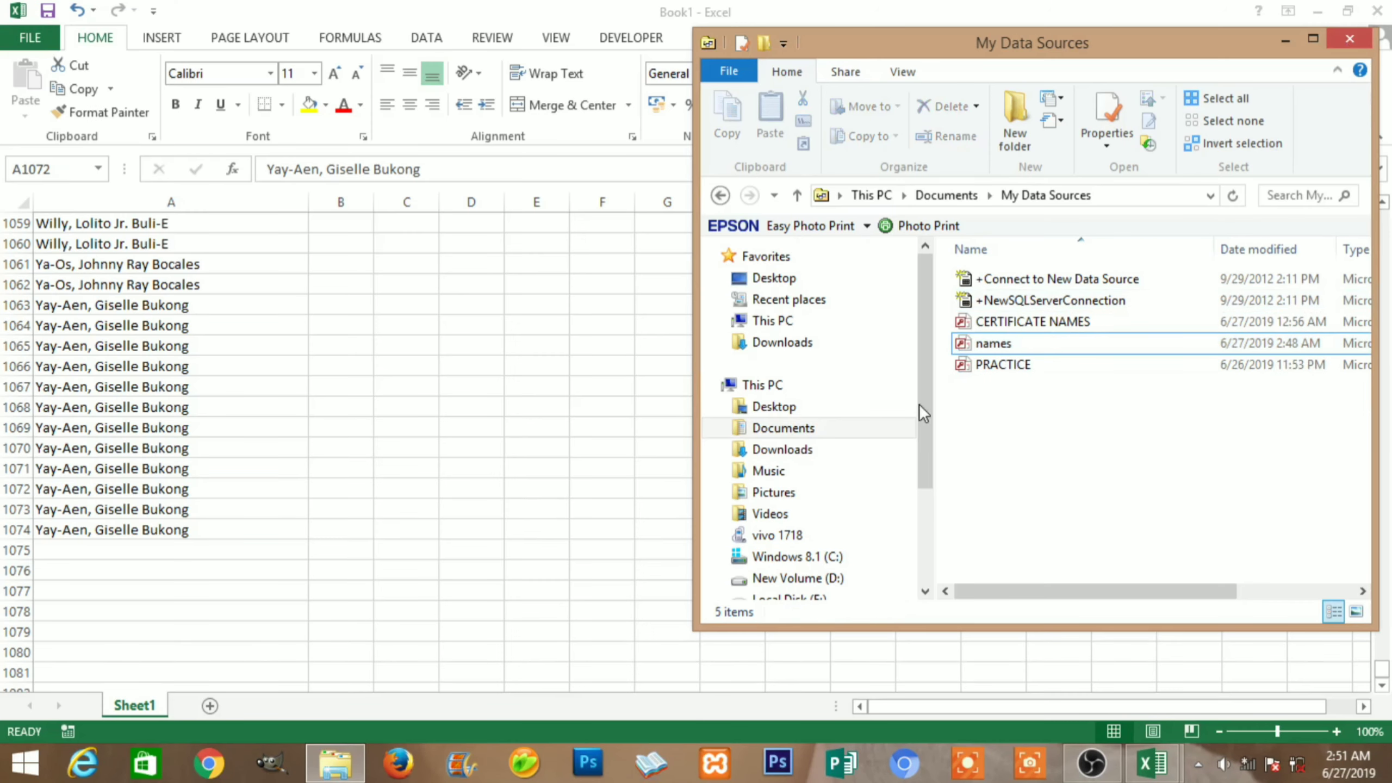
mouse_move(349, 768)
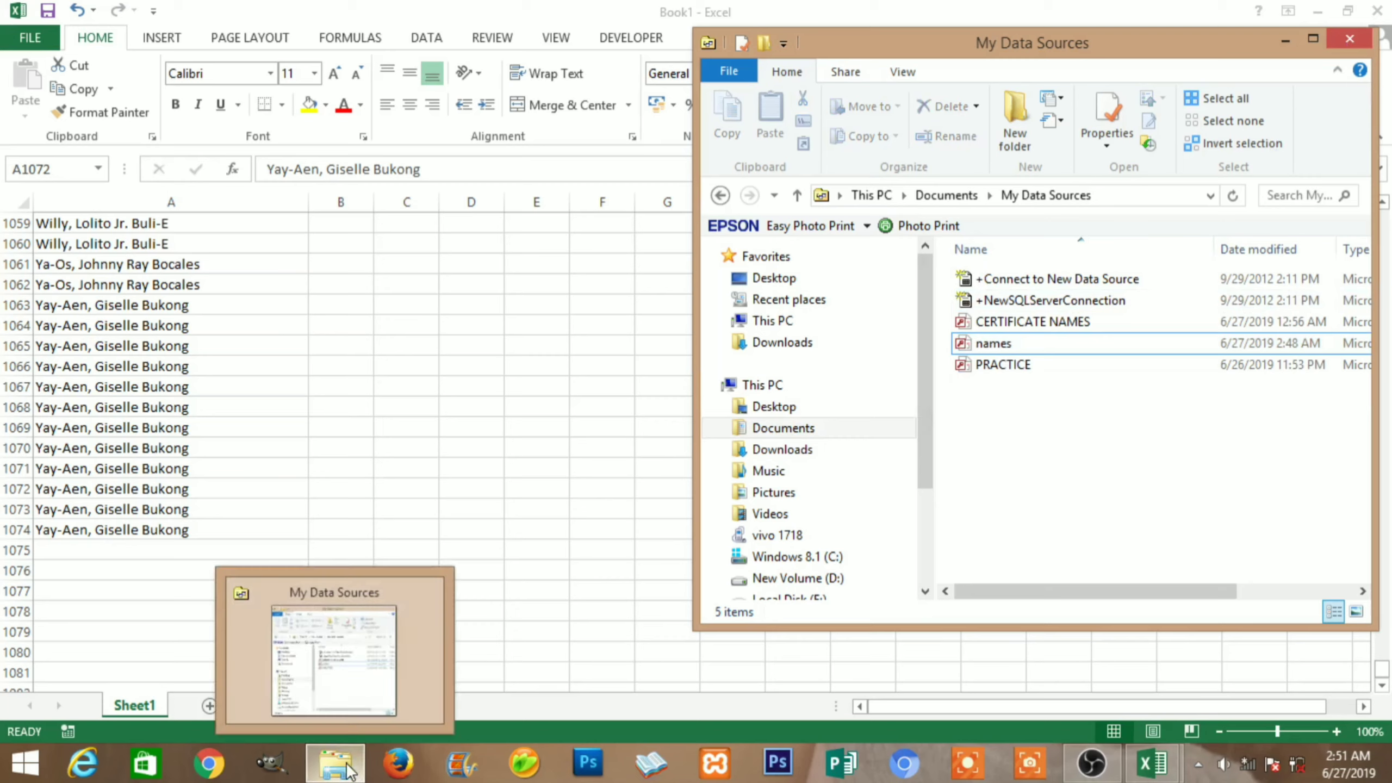
click(1007, 344)
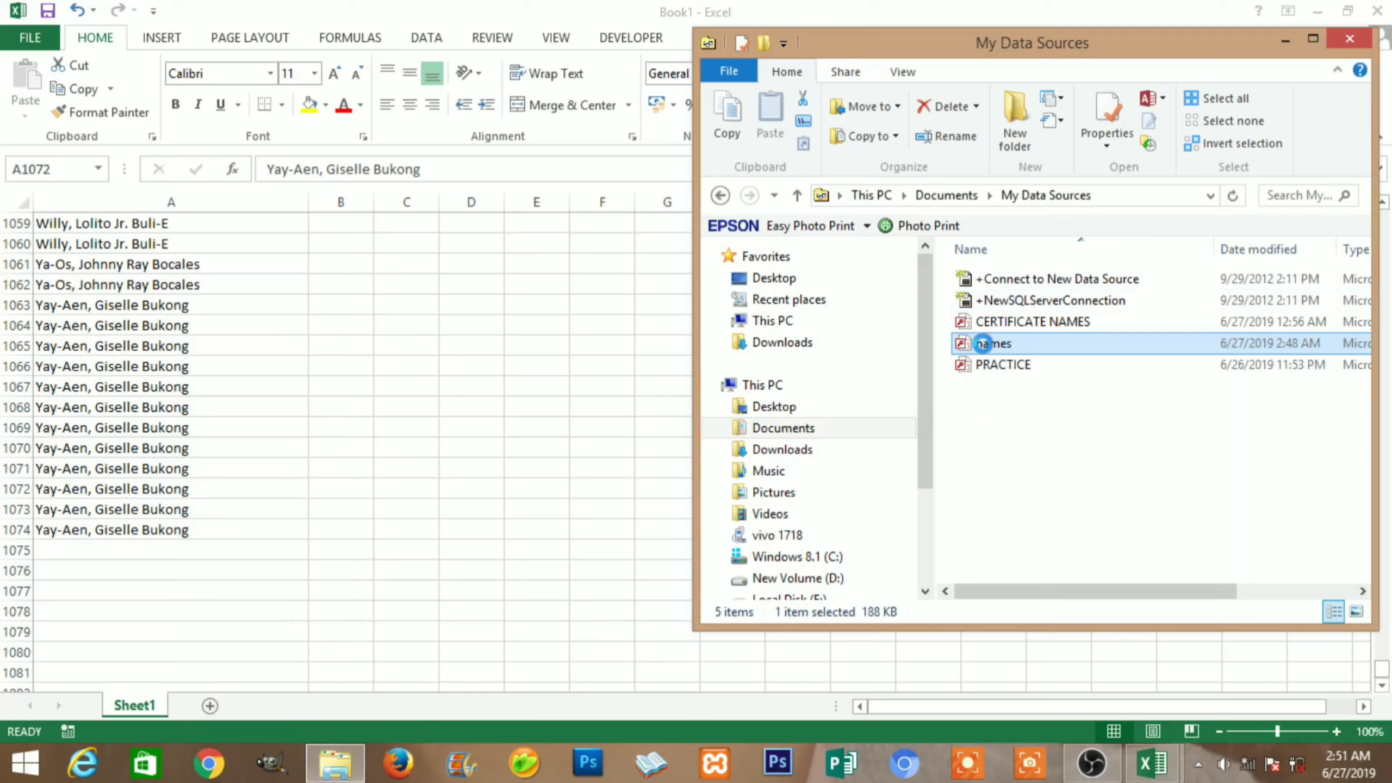
right_click(983, 344)
click(1021, 278)
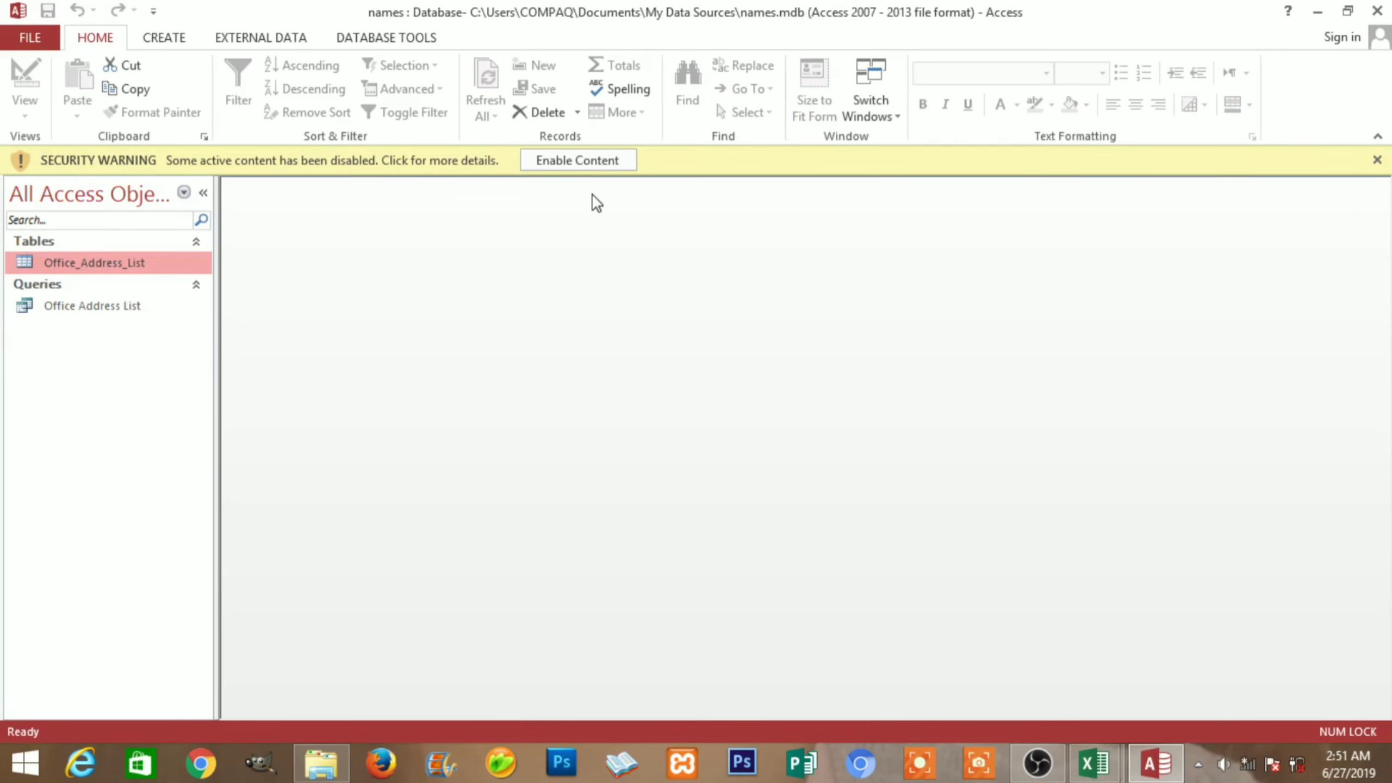
click(585, 166)
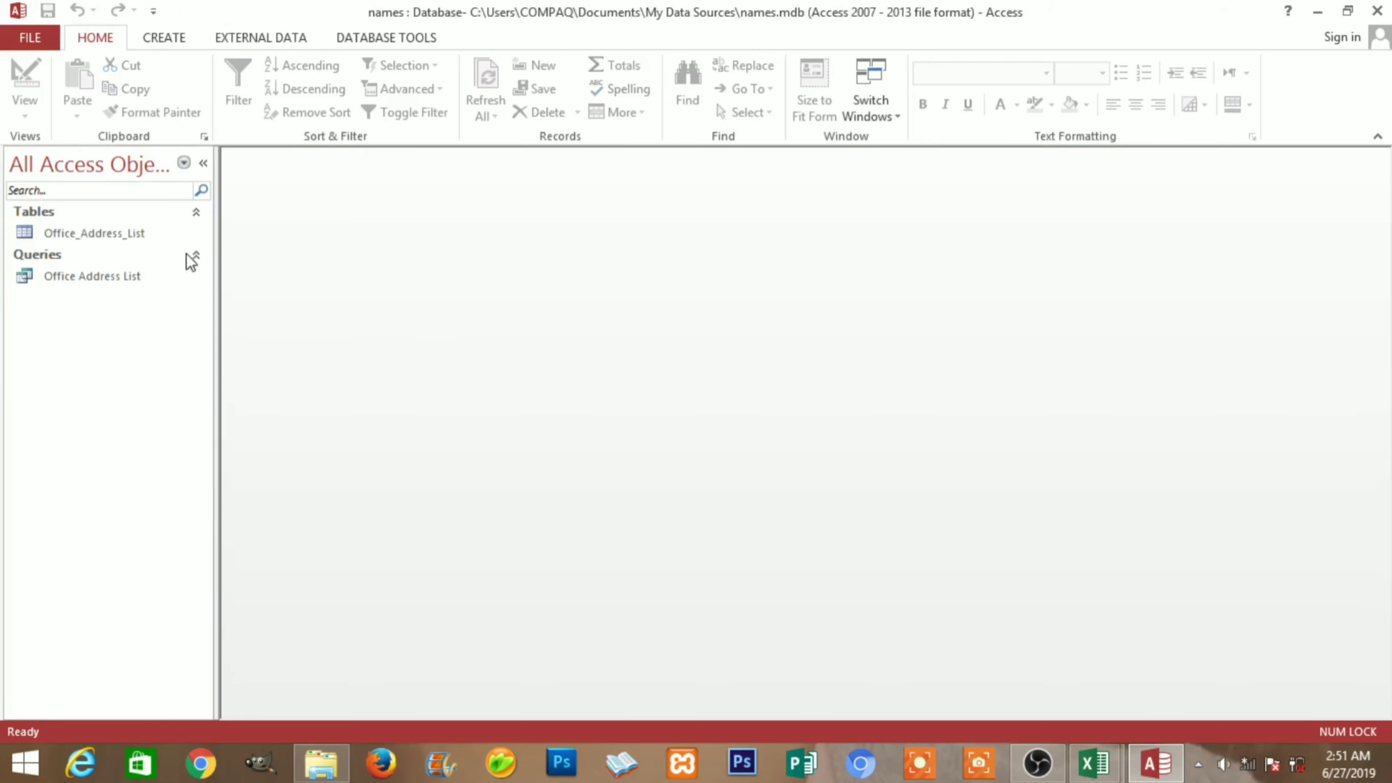
Open the Office Address List query, select its Complete Name column, then switch to Excel's Book1
double_click(88, 271)
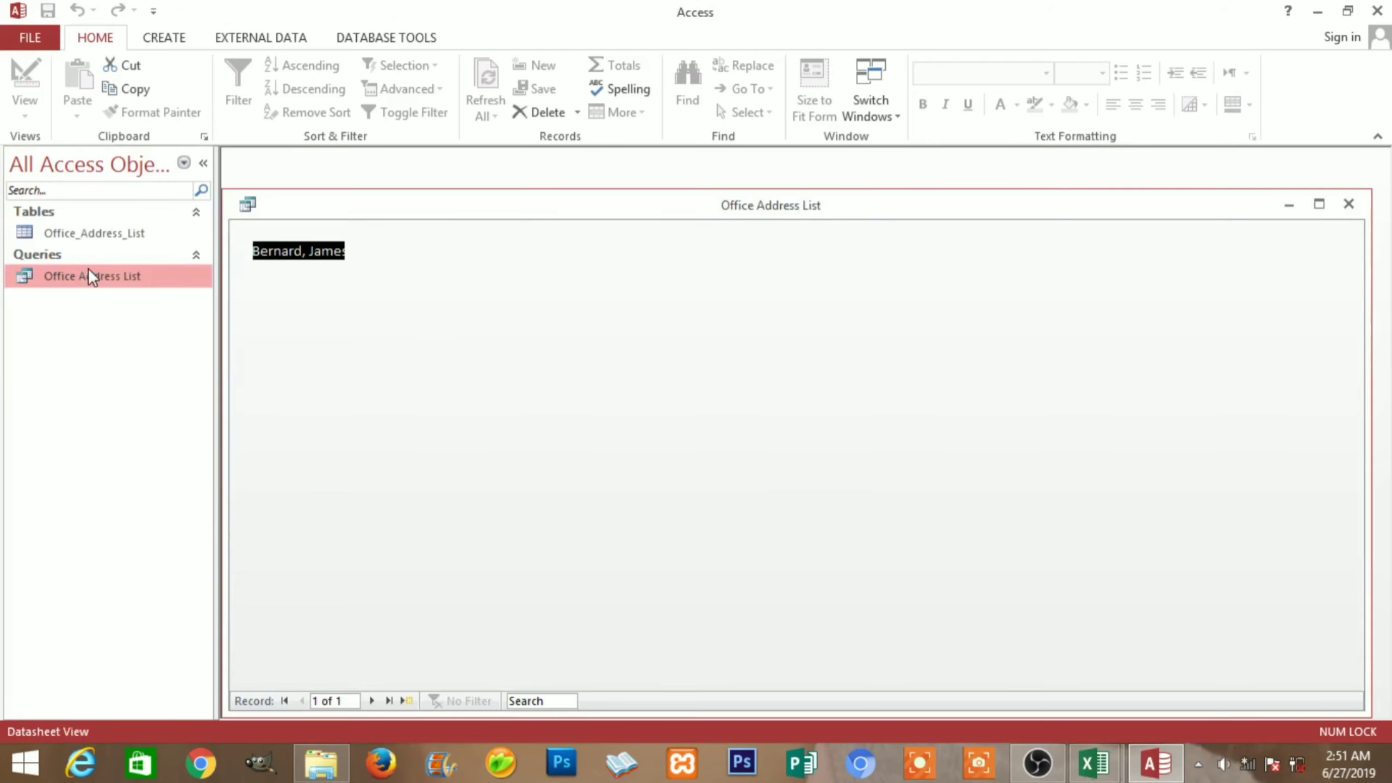
click(304, 251)
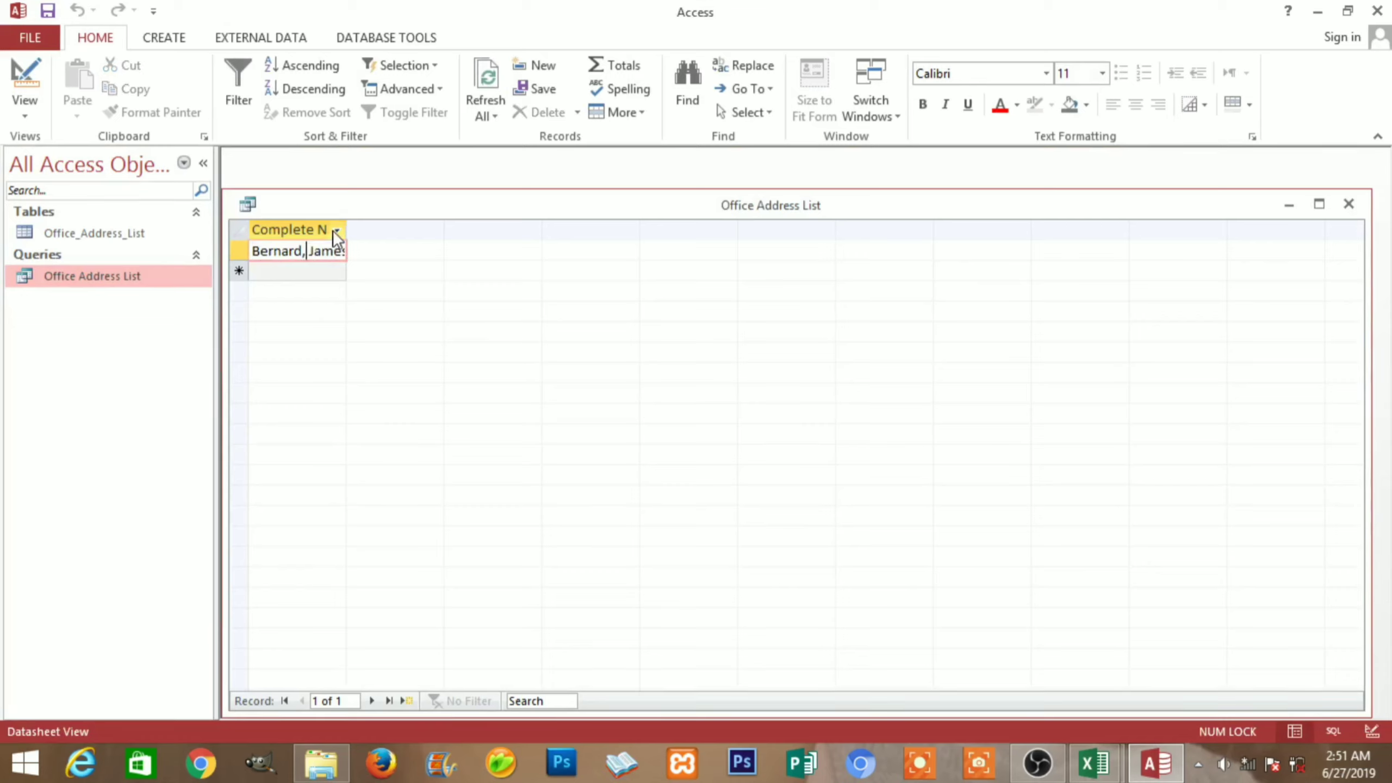
click(316, 225)
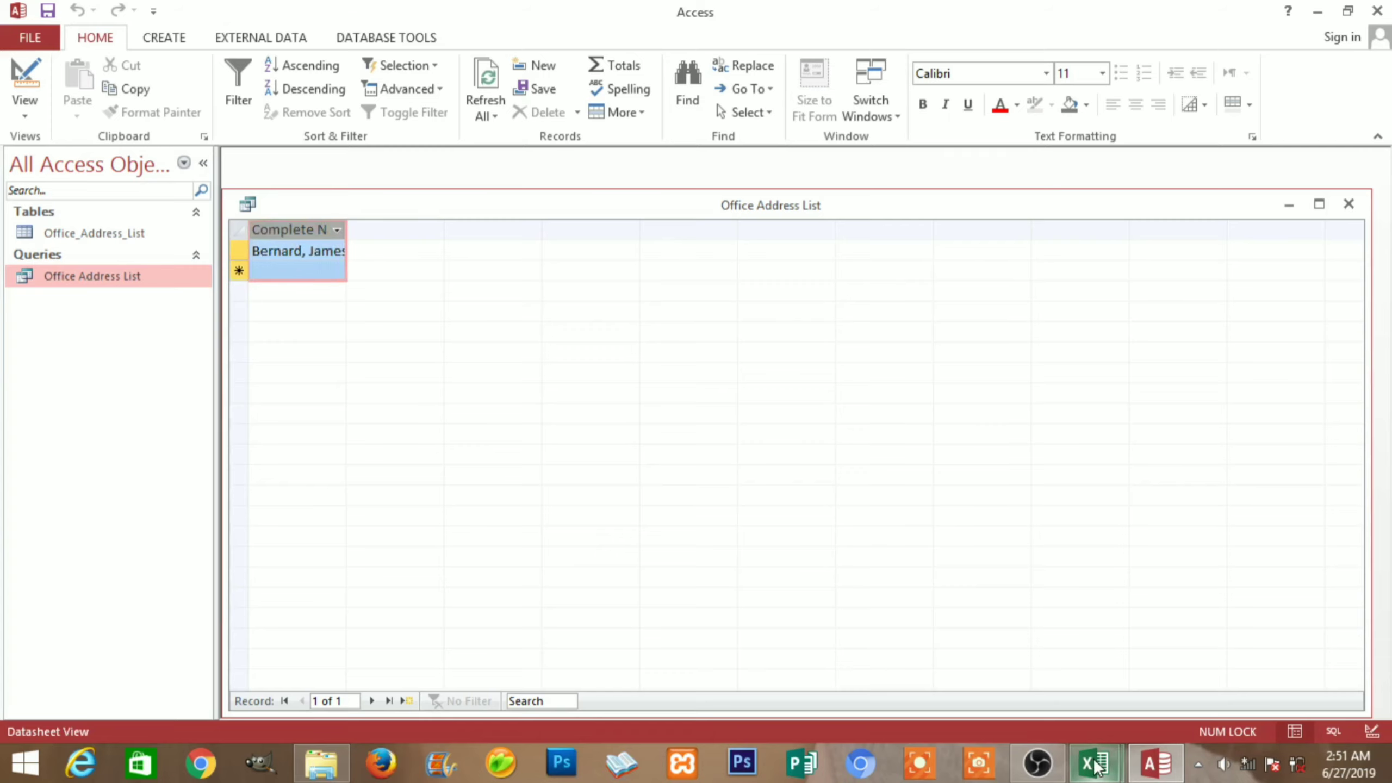
mouse_move(1094, 763)
click(1158, 682)
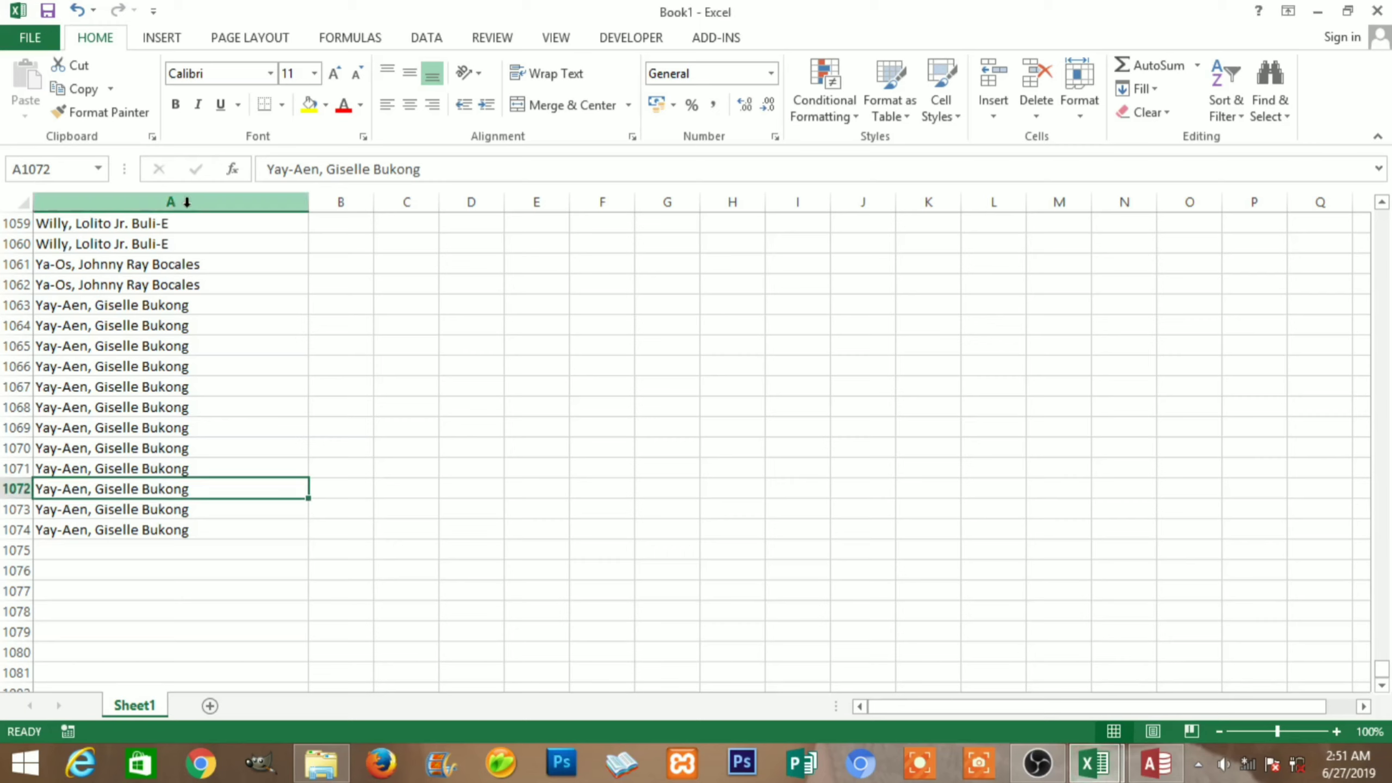
Copy all 1074 student names in Excel's column A to the clipboard
click(159, 203)
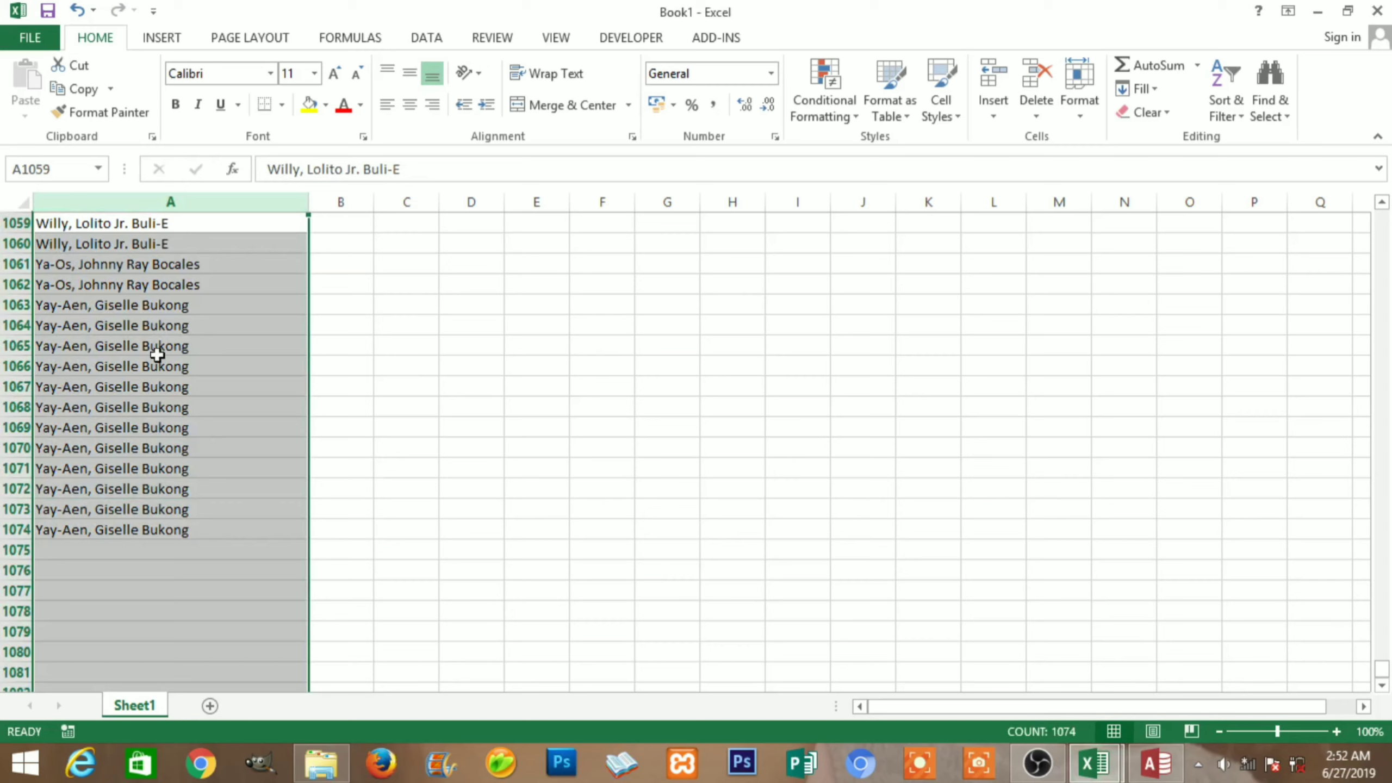
key(ctrl+c)
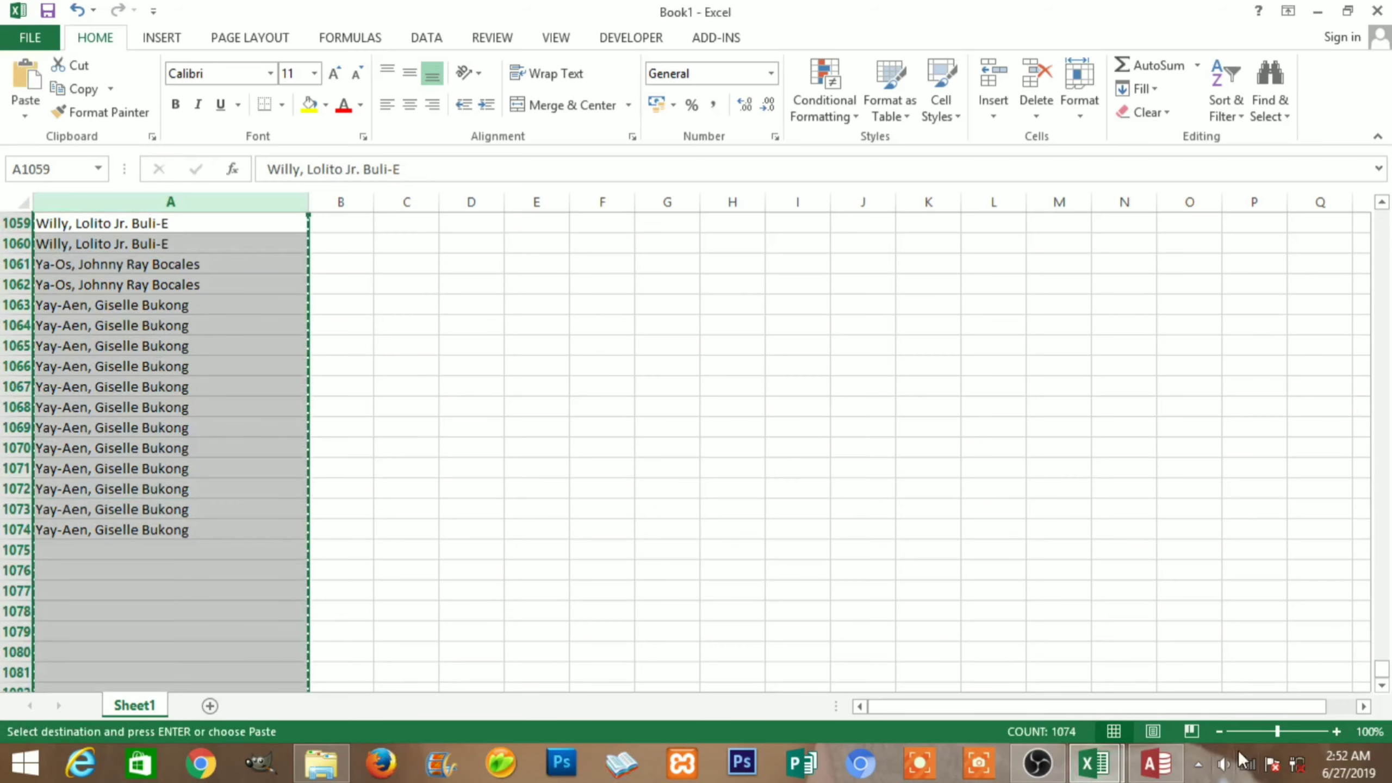
mouse_move(1163, 766)
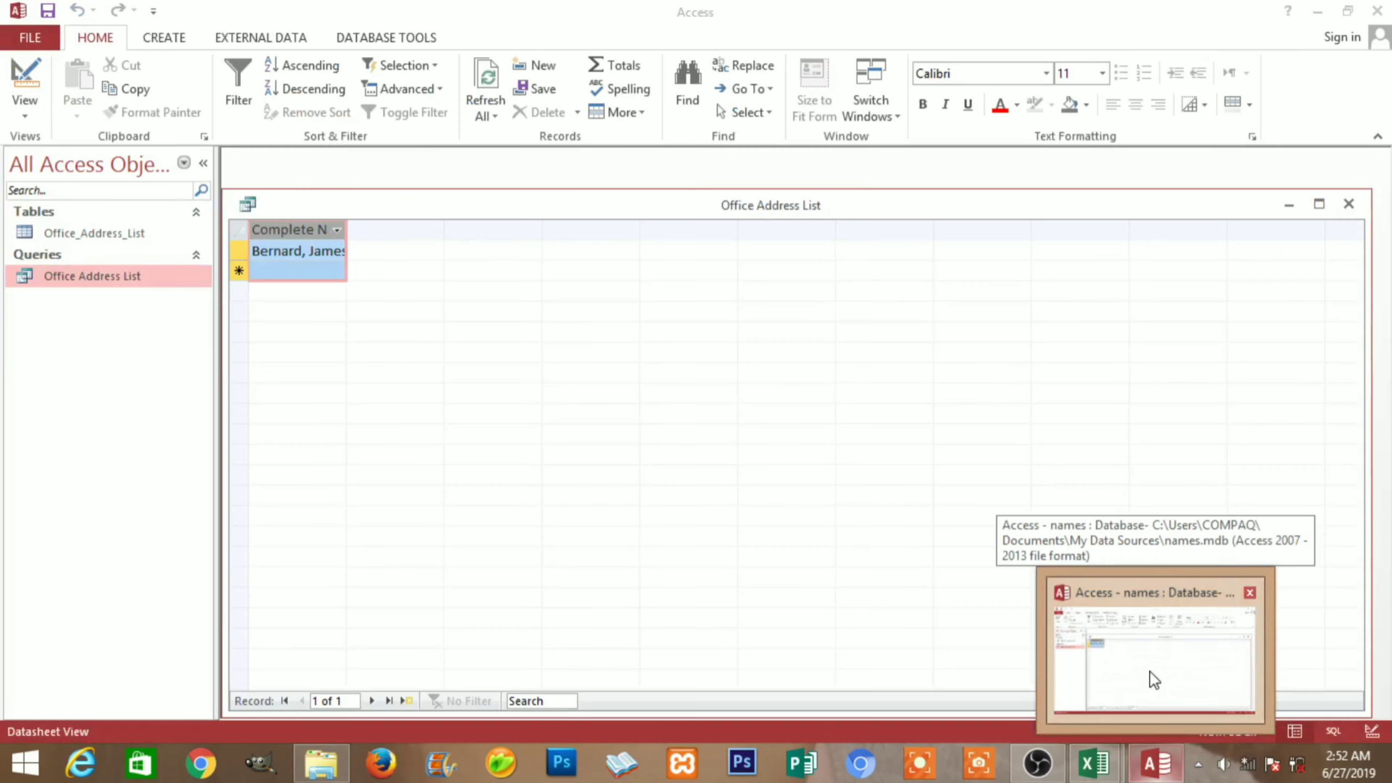
Paste the 1074 names into the query's Complete Name column, confirm, and close Access
click(1150, 678)
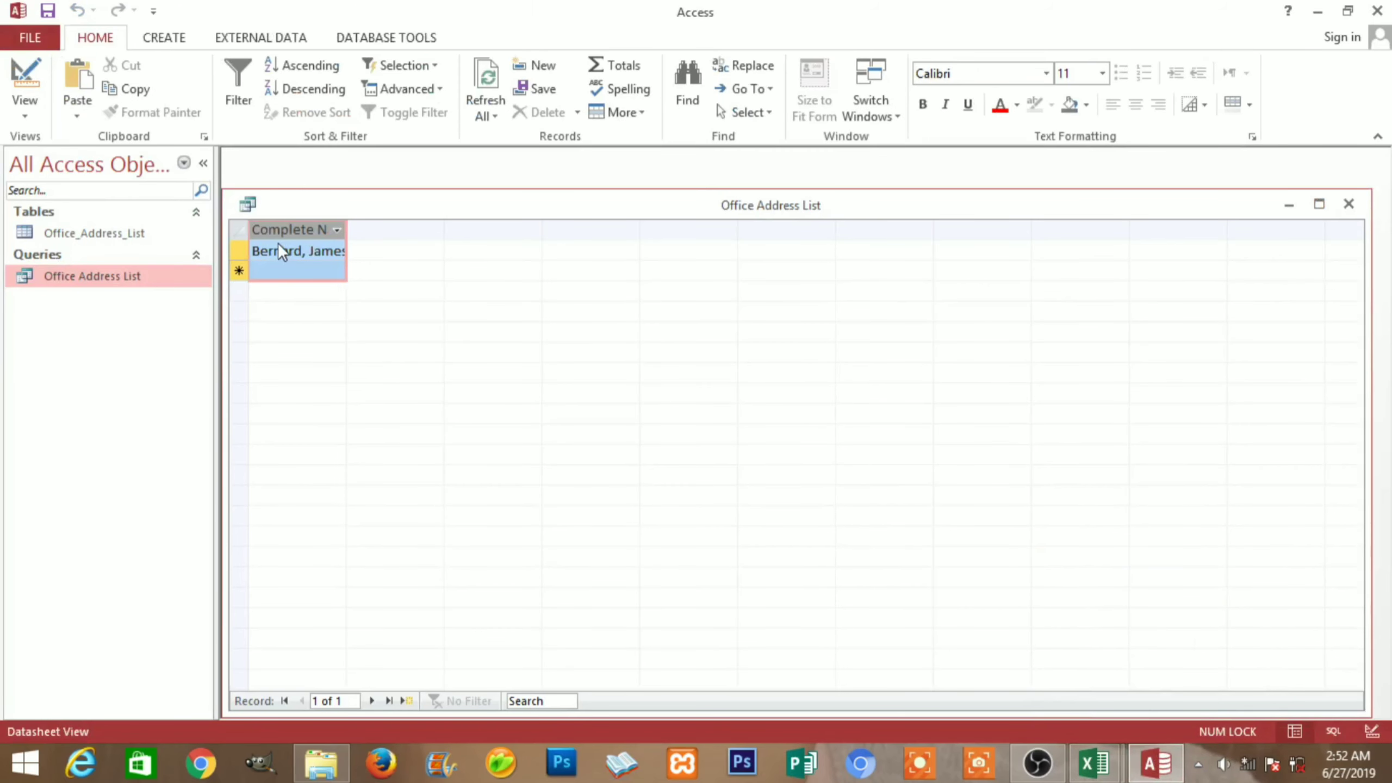
key(ctrl+v)
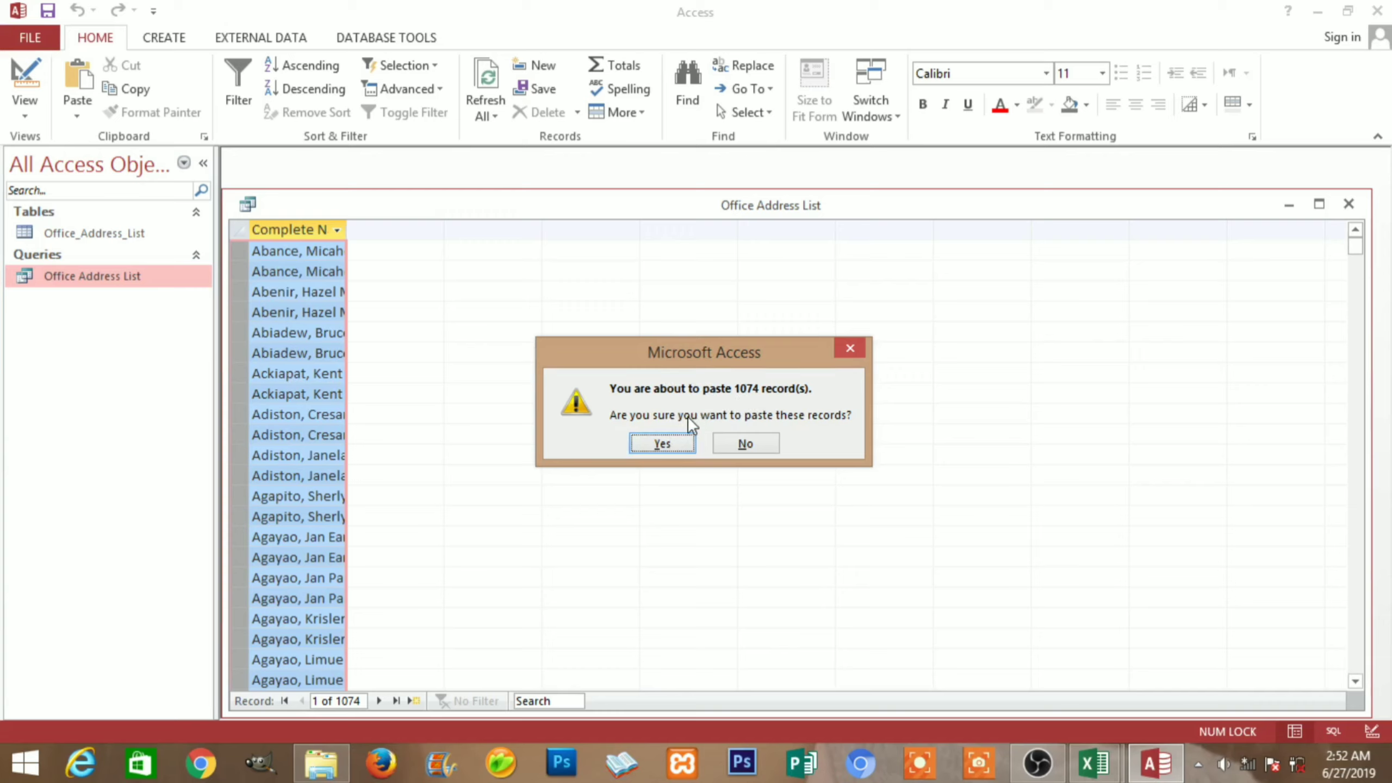
click(685, 446)
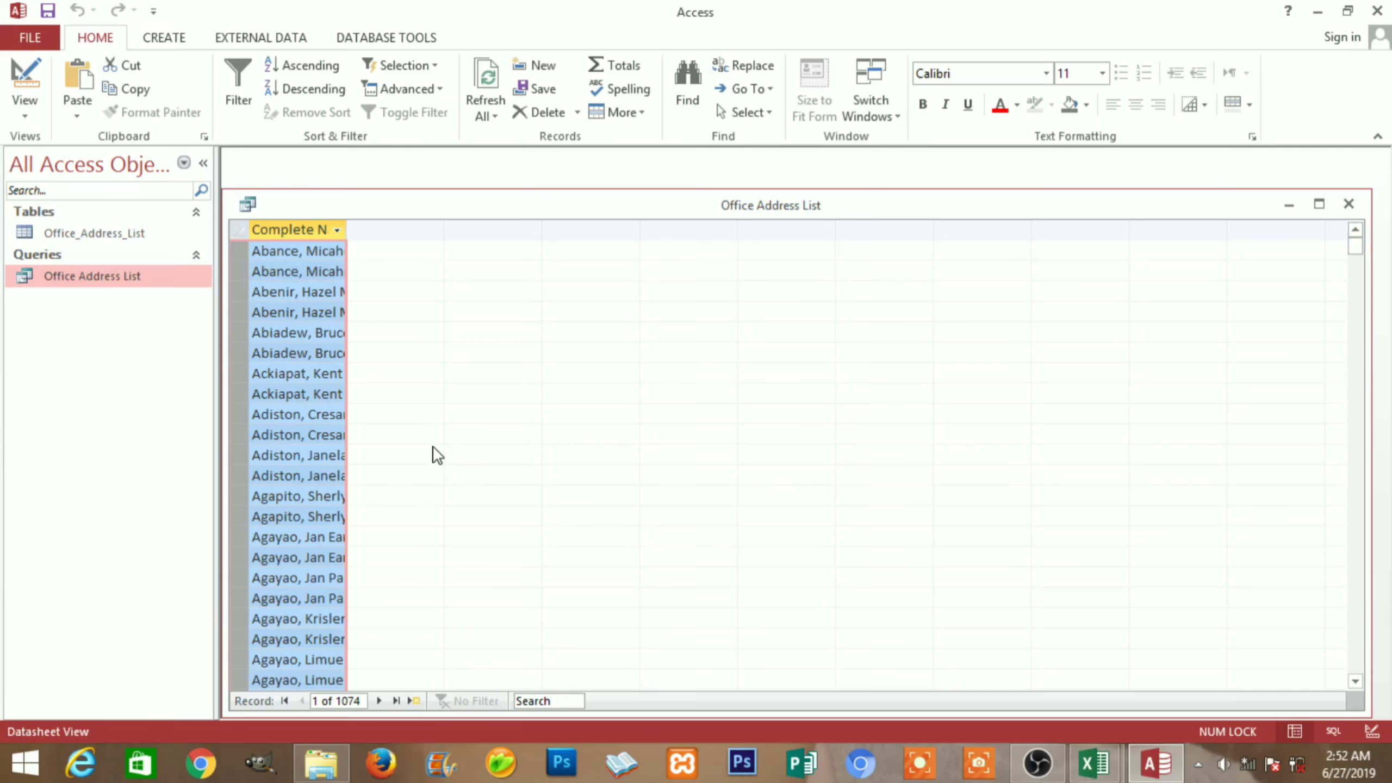
click(1376, 12)
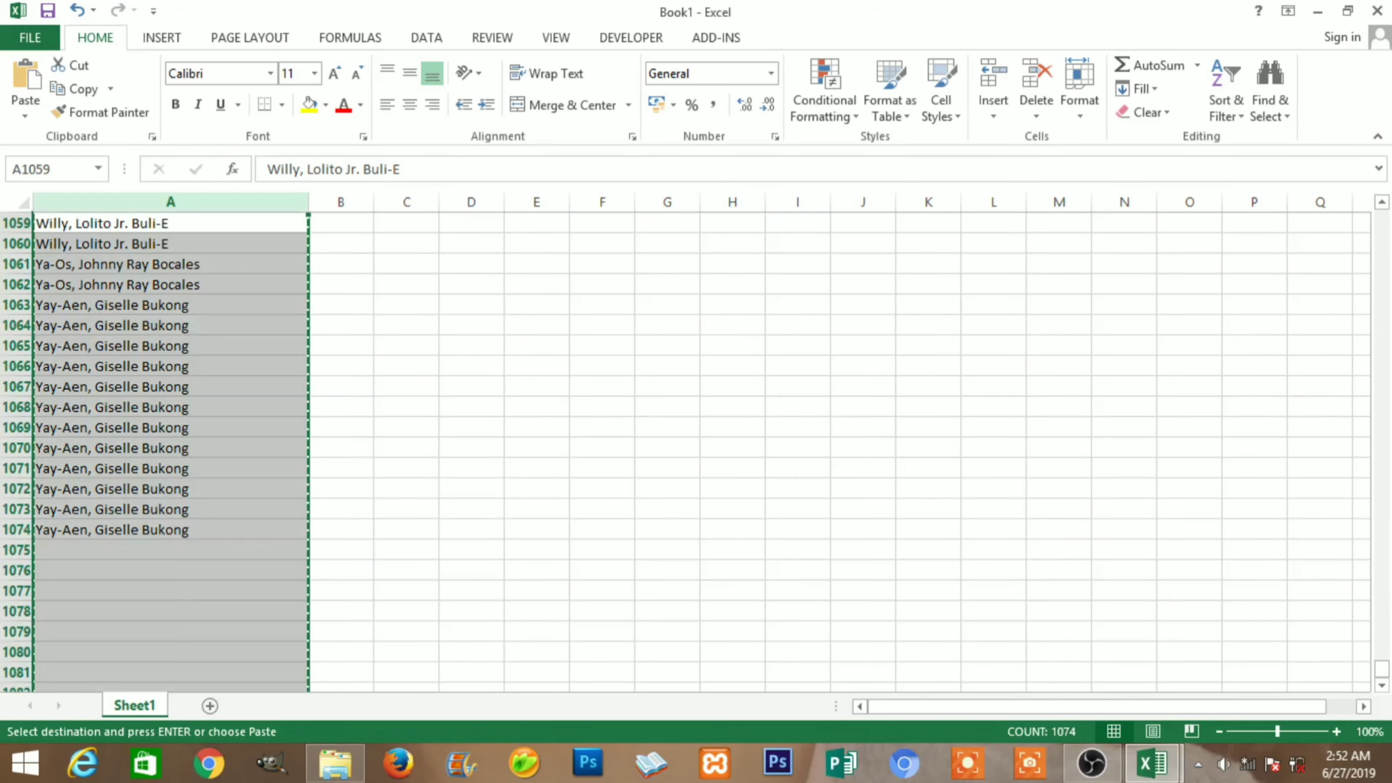
Open 'certificate 1000 students' from the Documents\Certificate folder in File Explorer
click(351, 766)
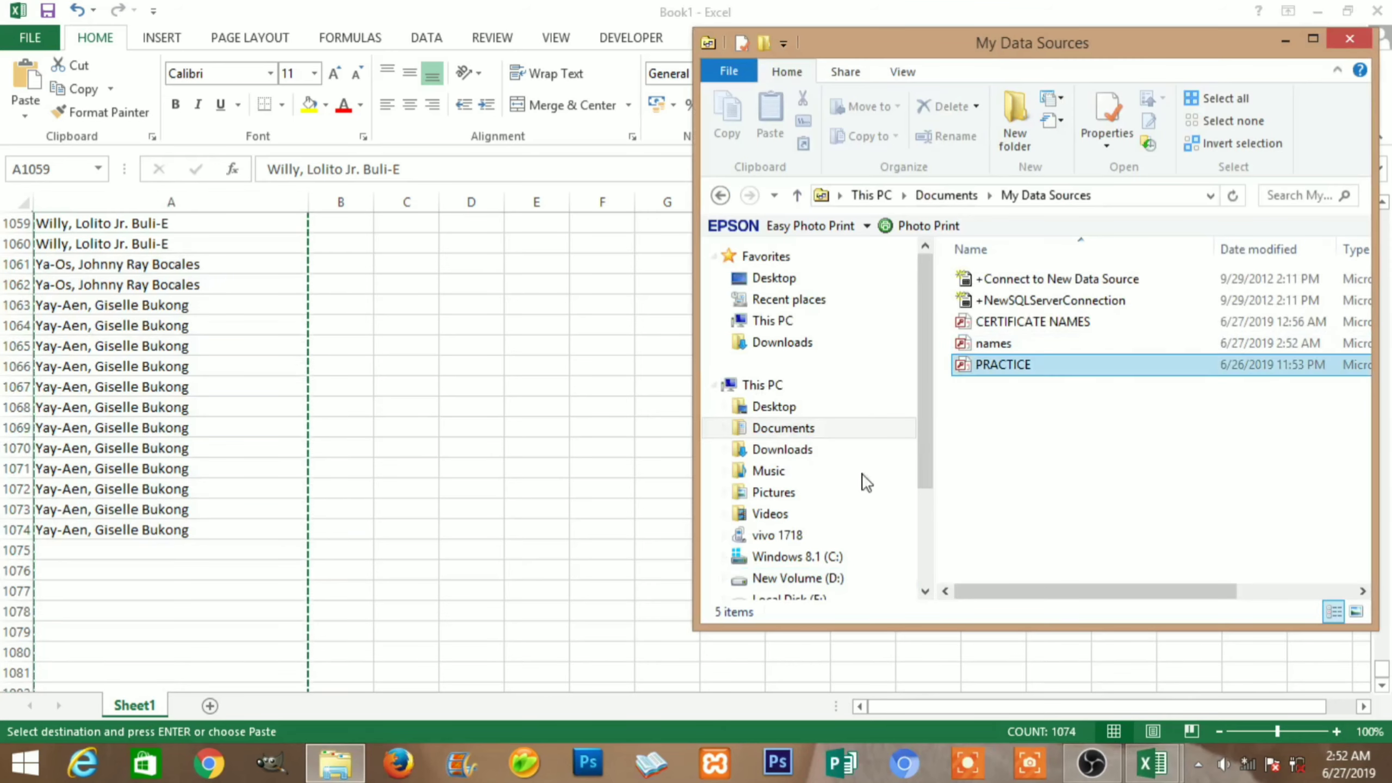
click(805, 436)
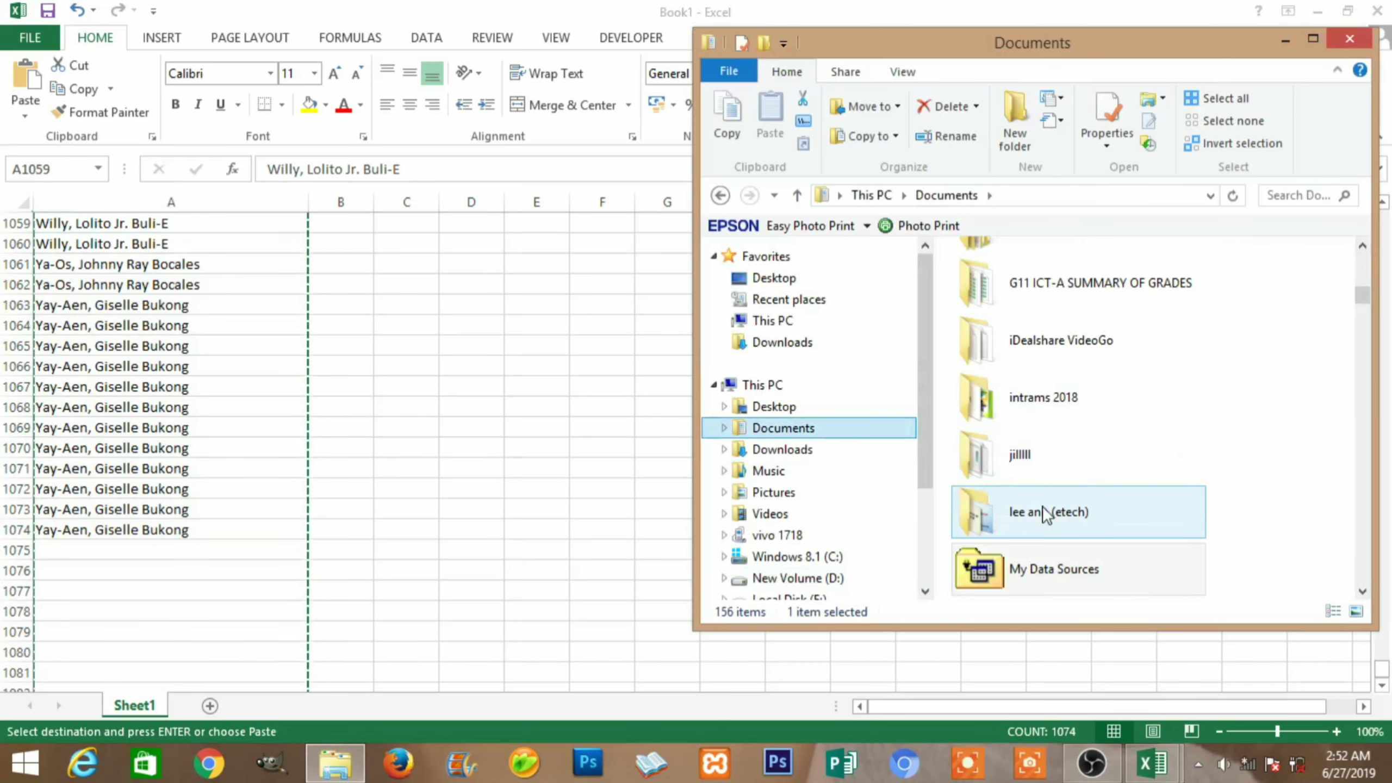
drag(1363, 296, 1364, 280)
scroll(1298, 298, up, 1)
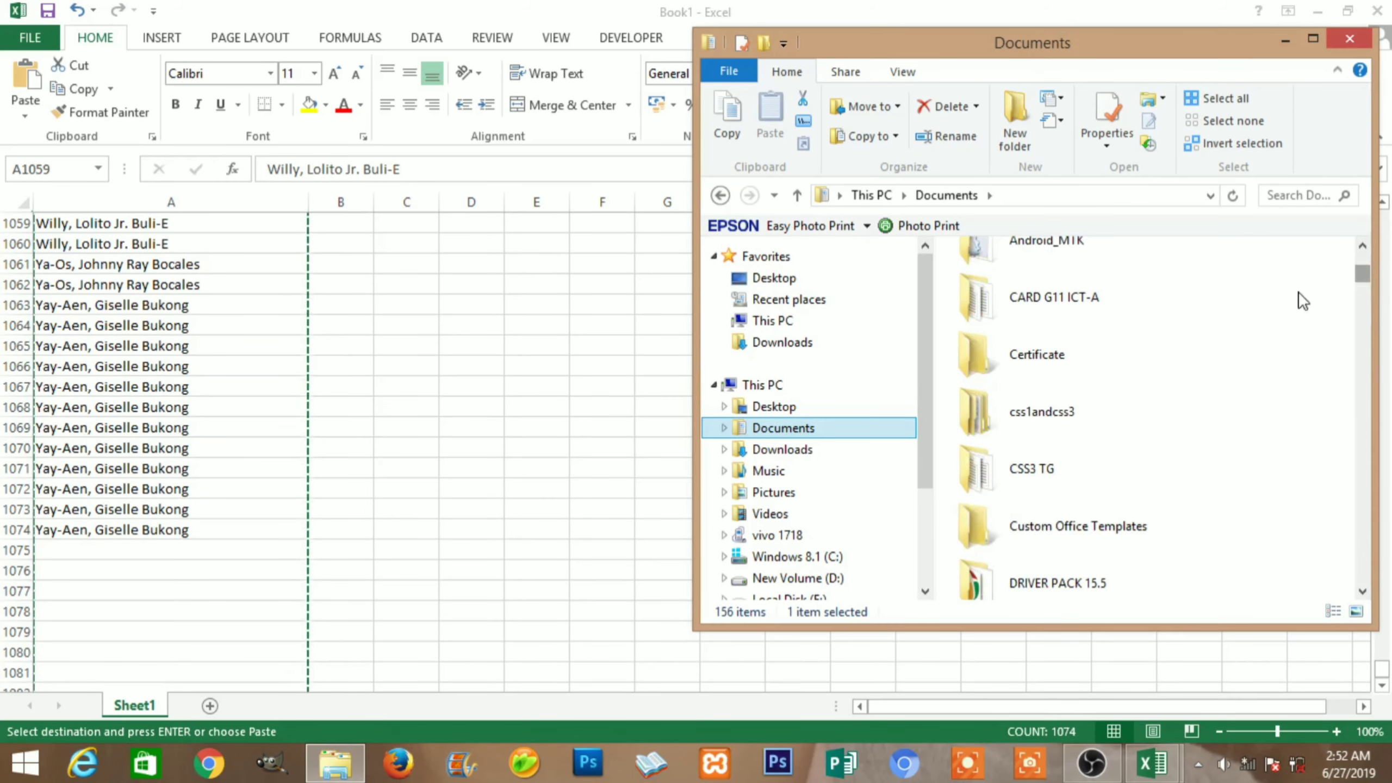
double_click(1083, 345)
double_click(1016, 304)
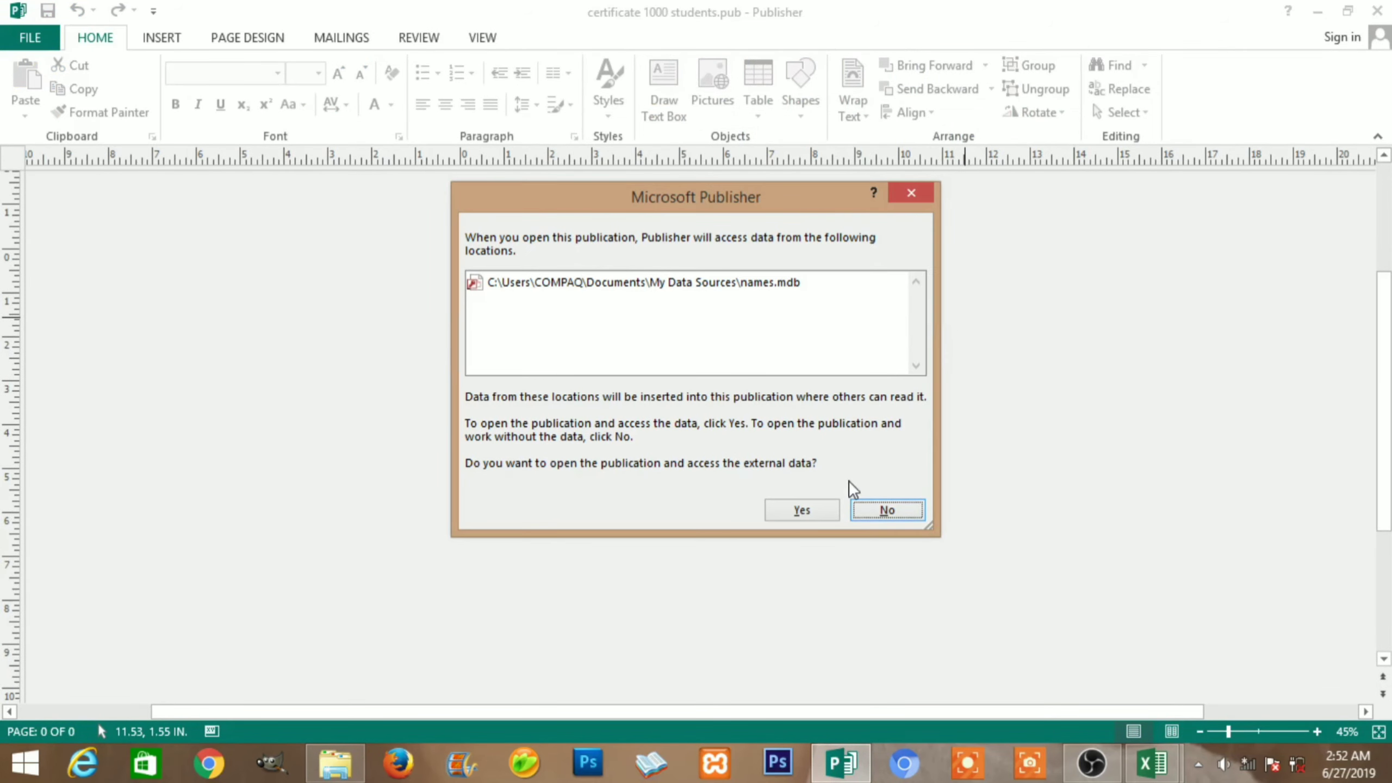
Allow the certificate to load names.mdb data and check the merged name line
click(820, 509)
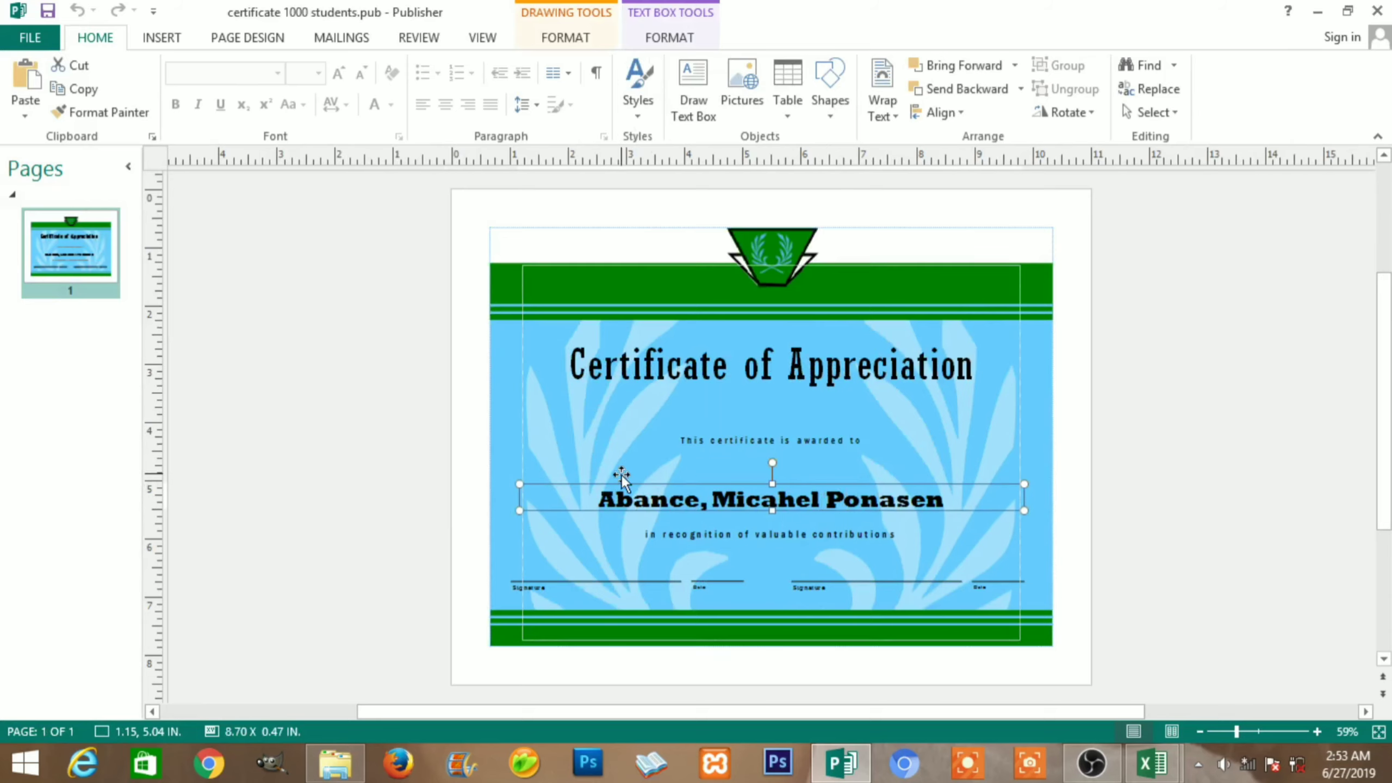
triple_click(669, 500)
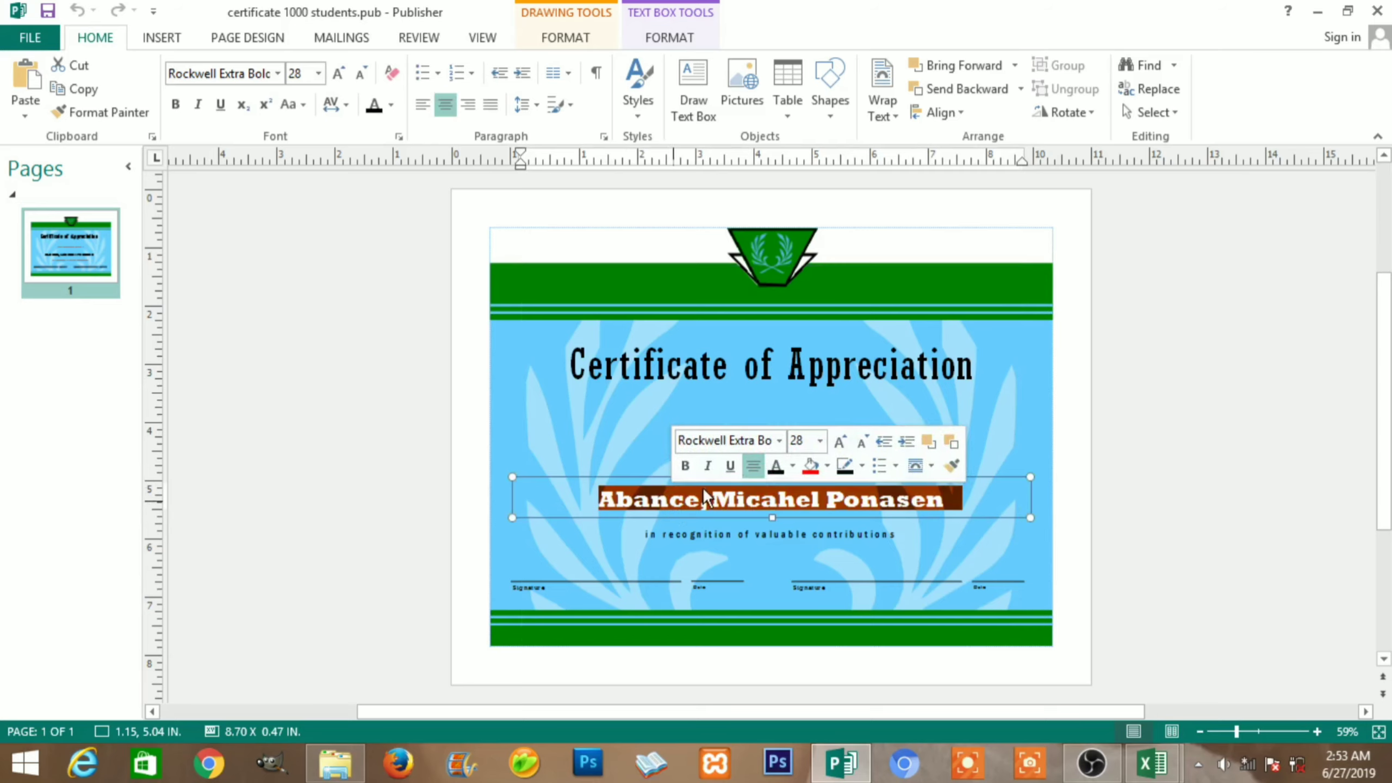
click(1133, 435)
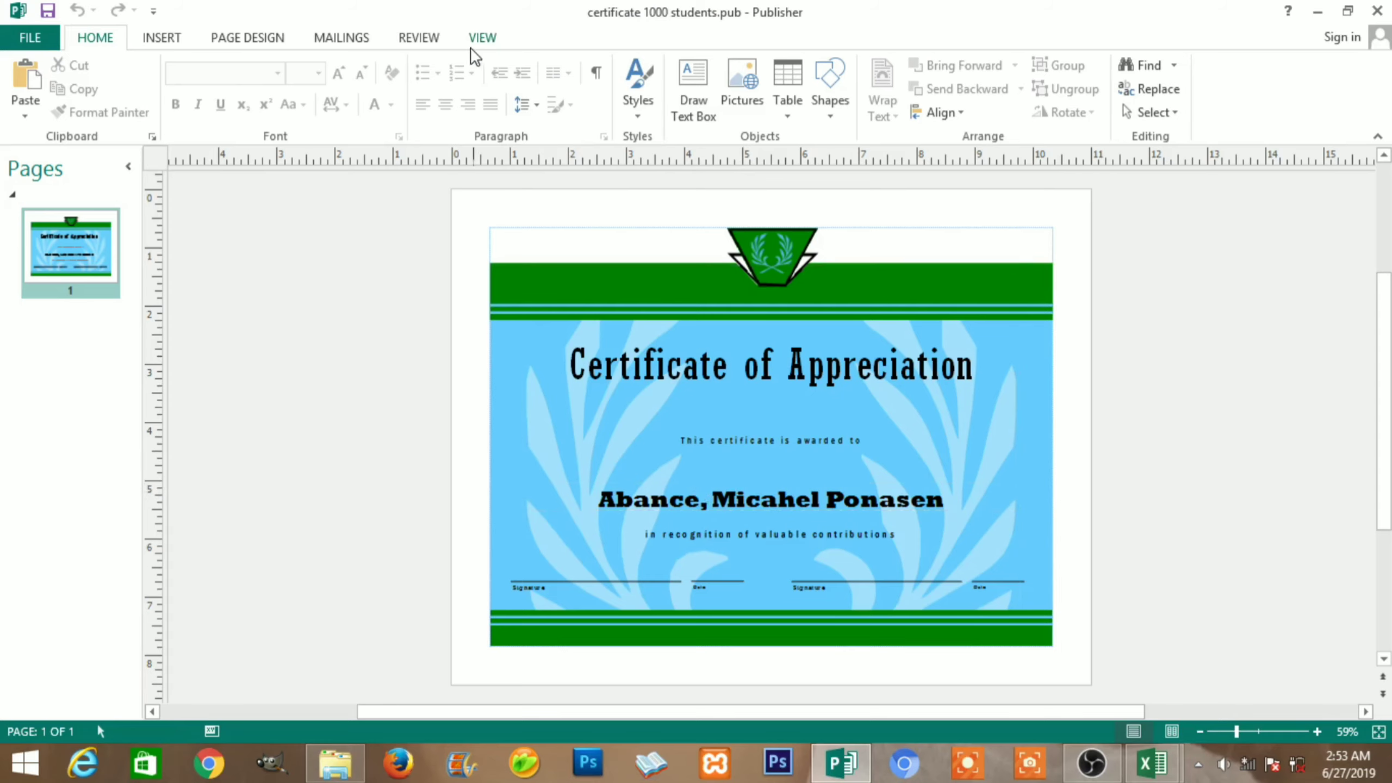
On the Mailings tab, toggle Preview Results off and back on
click(542, 329)
click(342, 39)
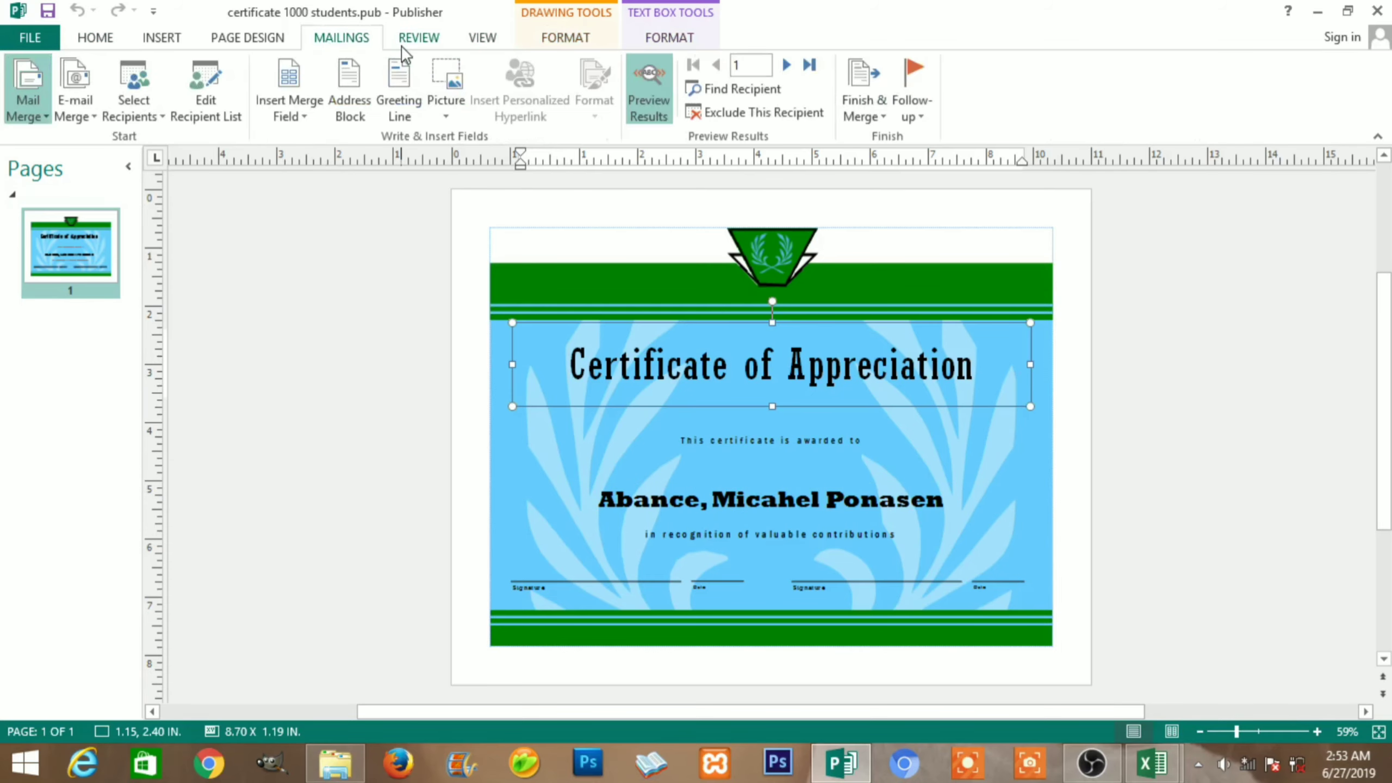
click(645, 107)
click(646, 106)
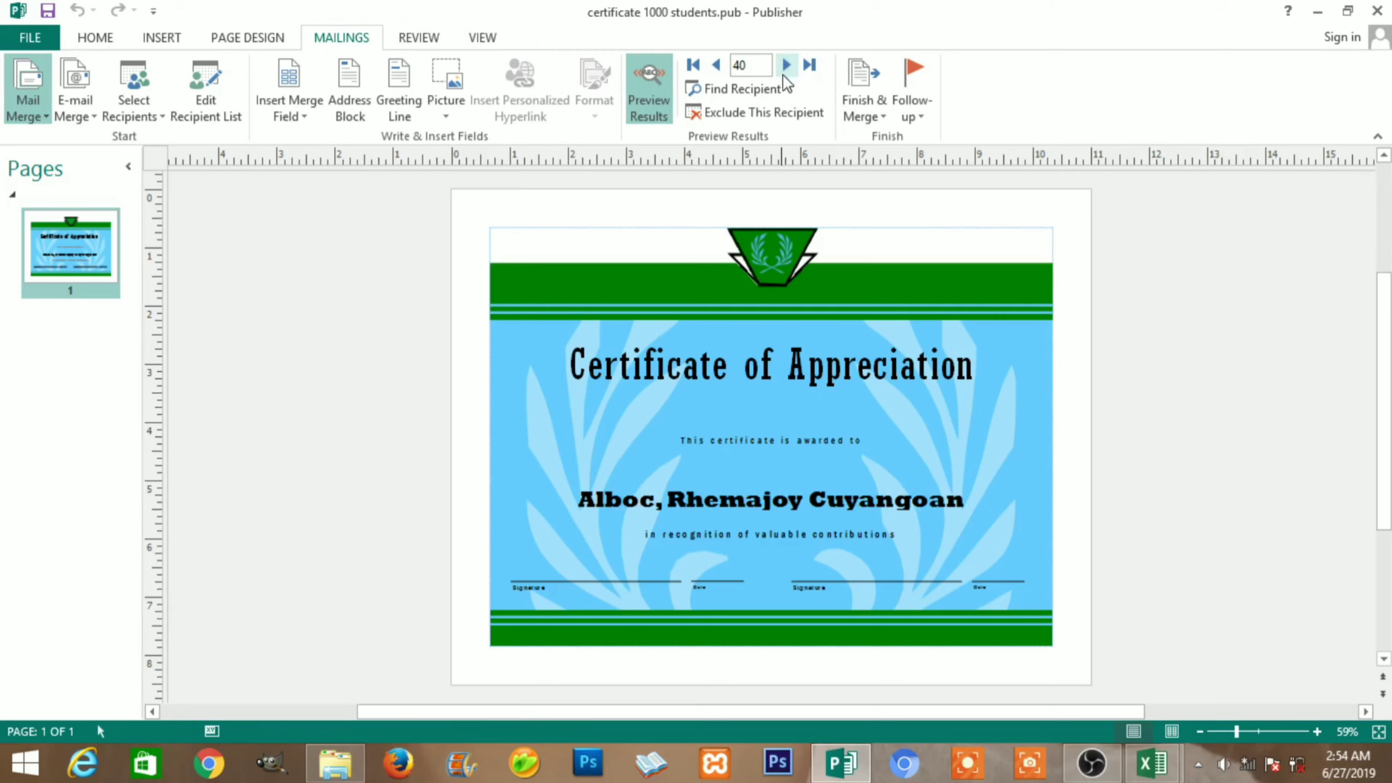
Step forward through the next sixteen student records one at a time
click(788, 66)
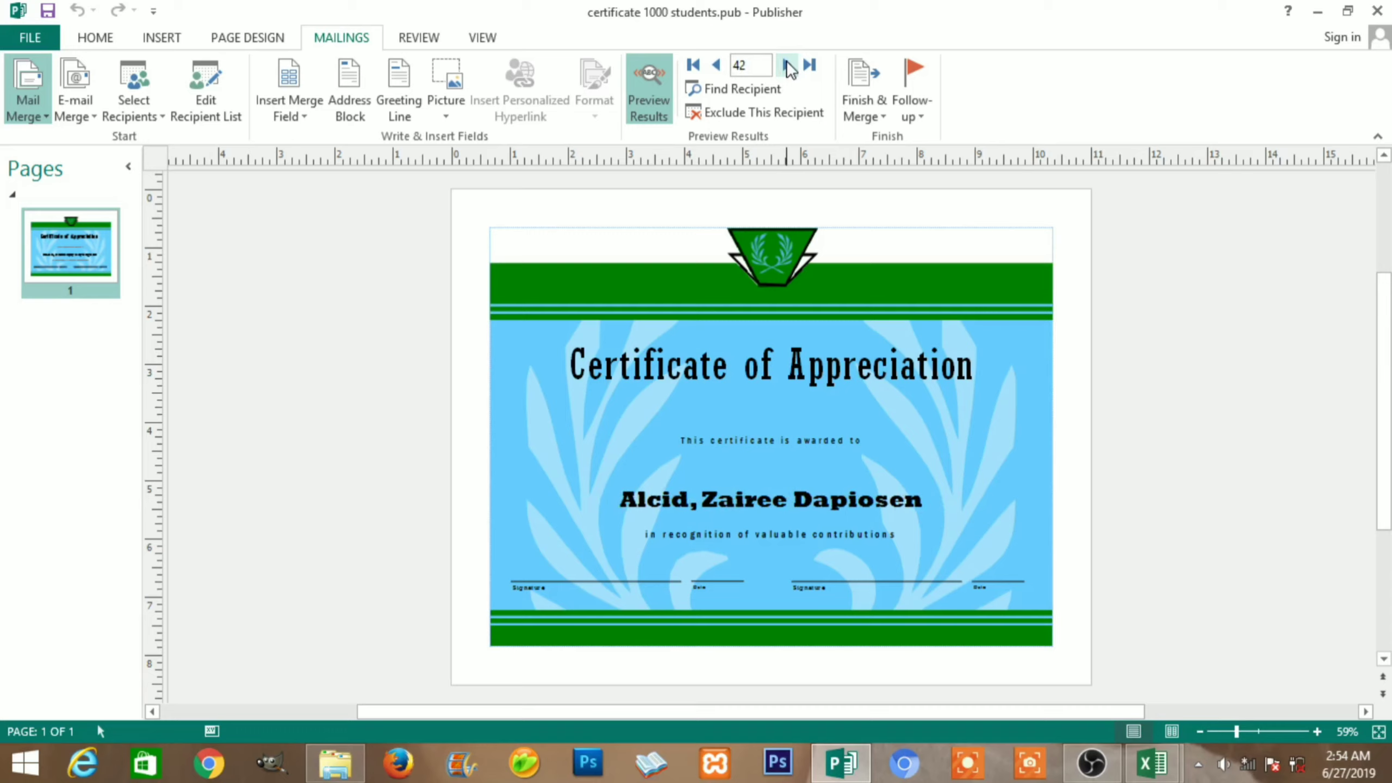
click(787, 66)
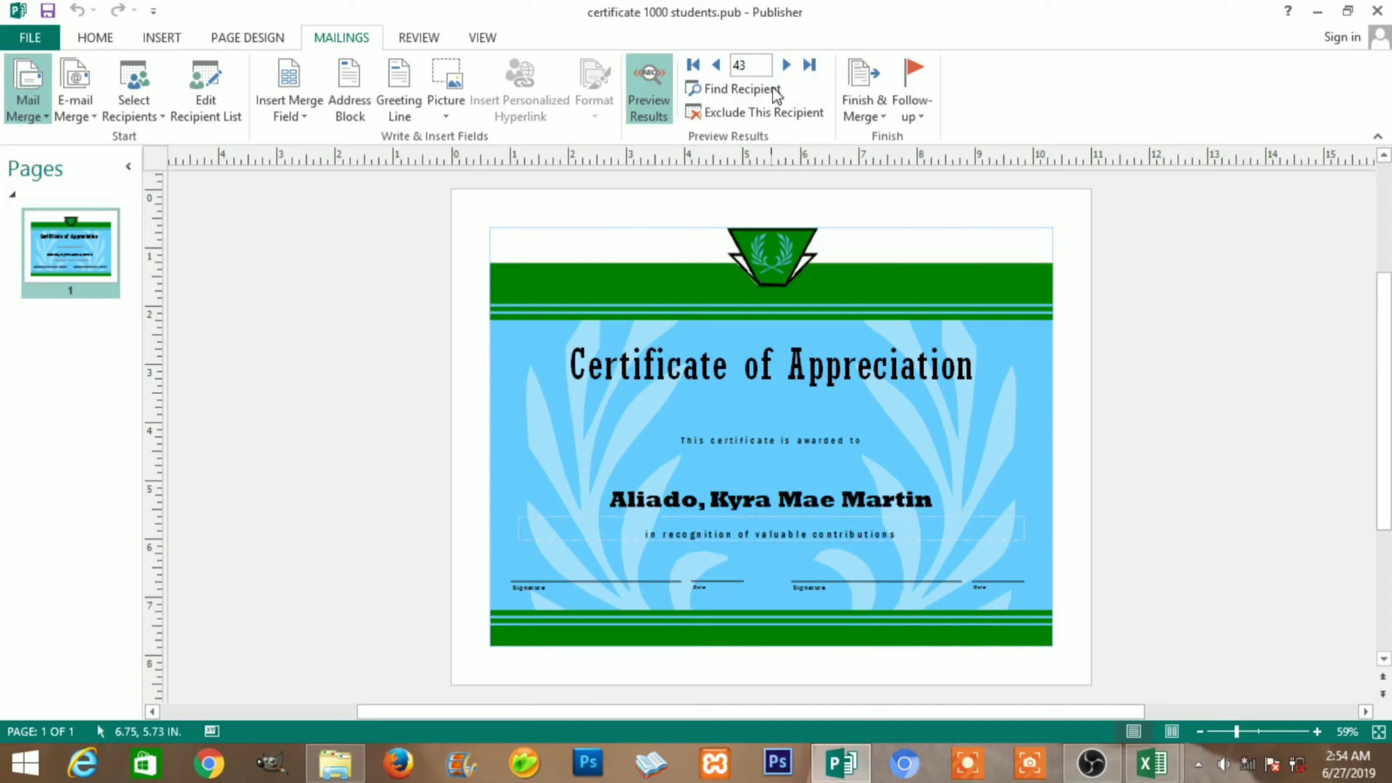
click(786, 66)
click(786, 66)
click(786, 66)
click(786, 66)
click(786, 66)
click(786, 65)
click(786, 66)
click(786, 66)
click(786, 66)
click(786, 66)
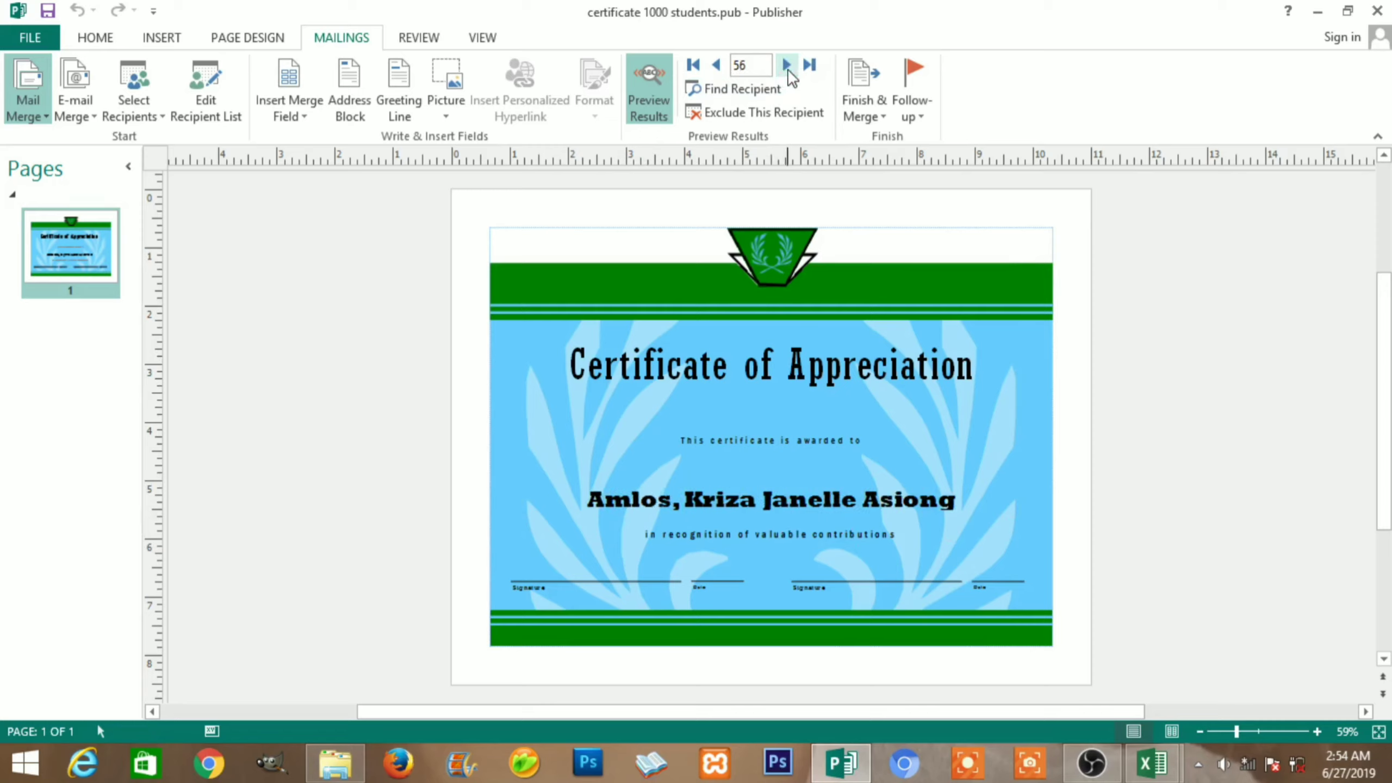
click(786, 65)
click(786, 66)
click(786, 66)
click(786, 66)
click(786, 66)
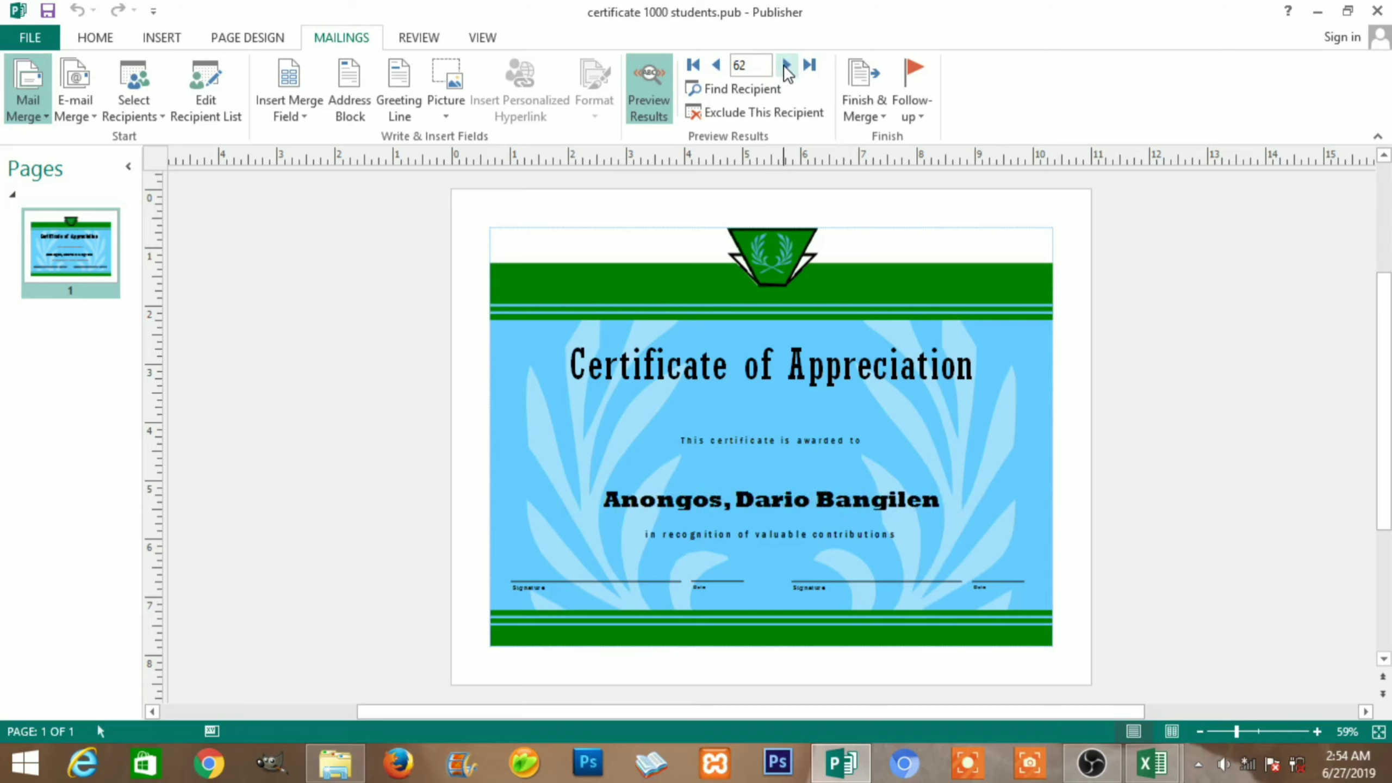
click(786, 65)
click(786, 65)
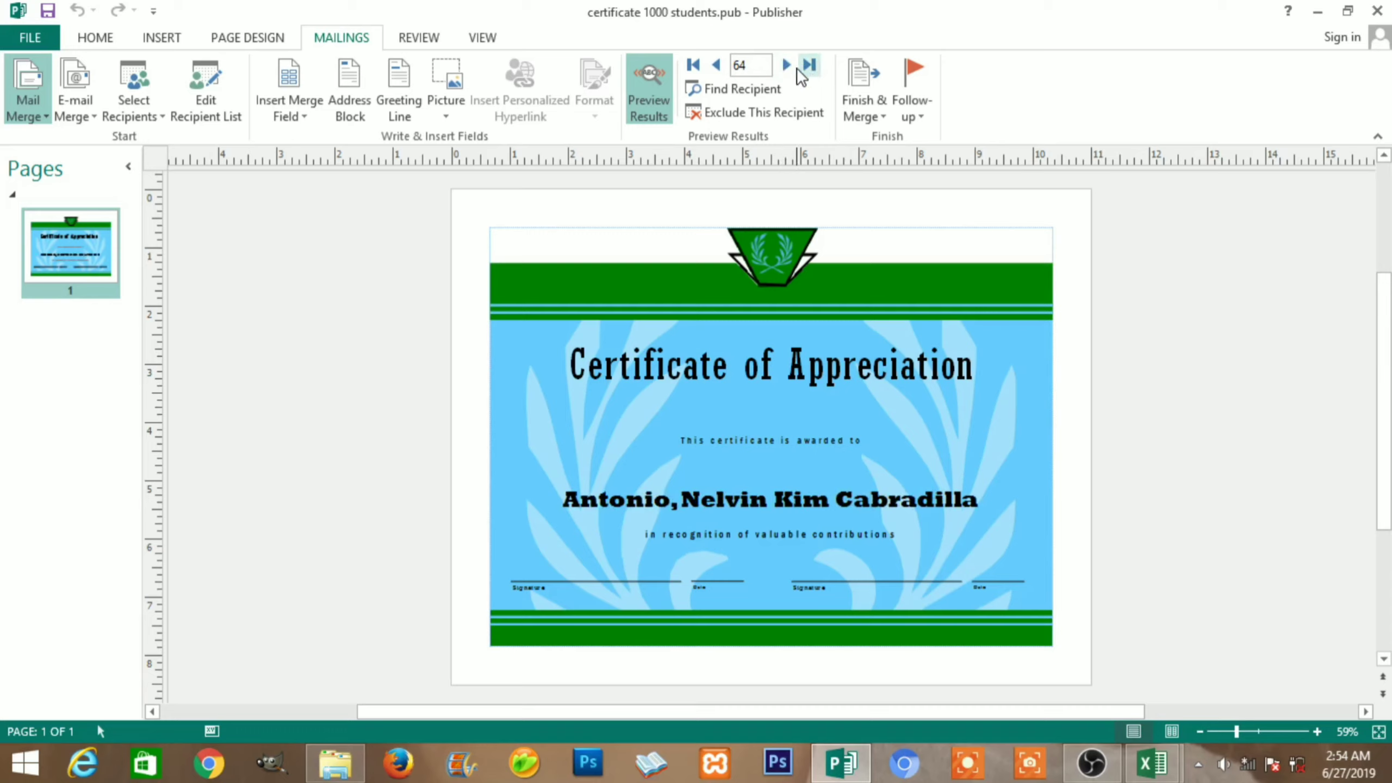
Jump to the last record 1074, back to the first, then last again; open File Info
click(809, 65)
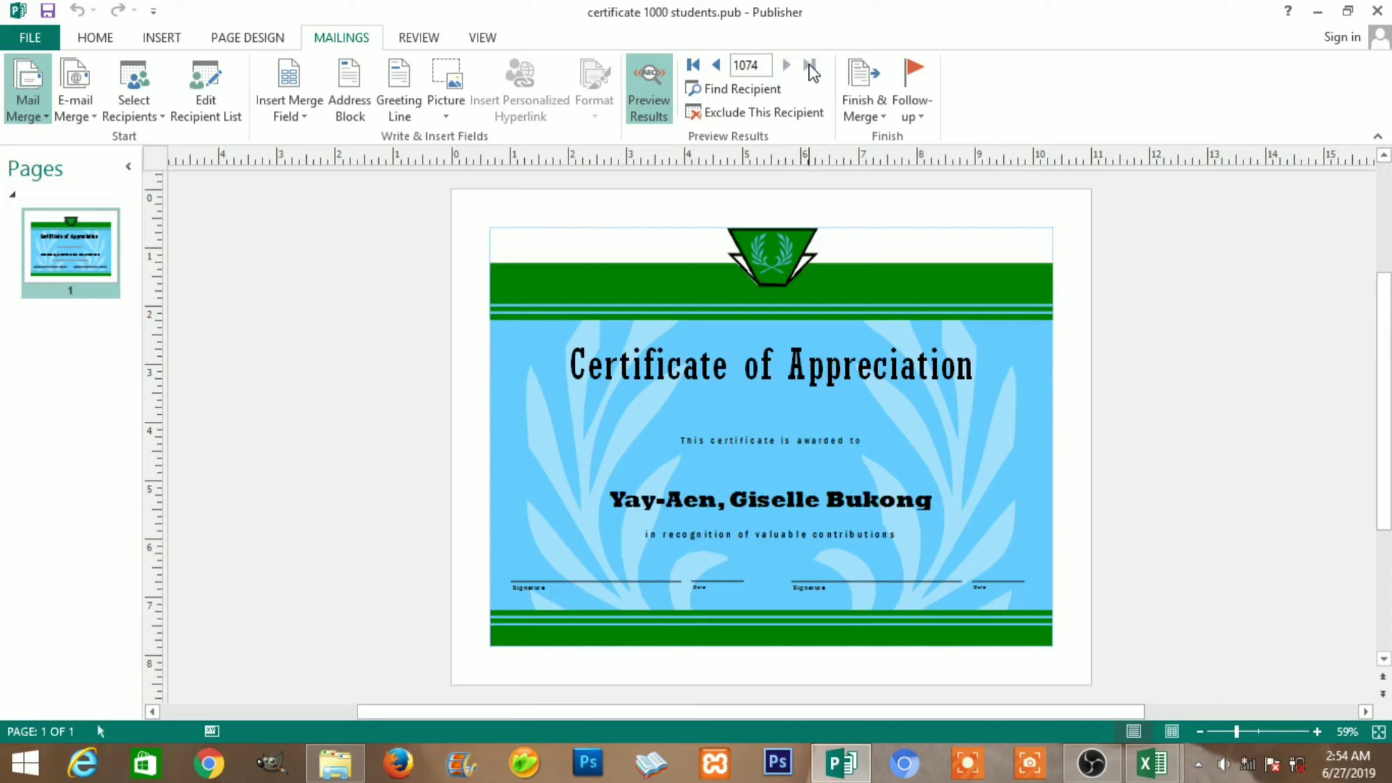
click(692, 65)
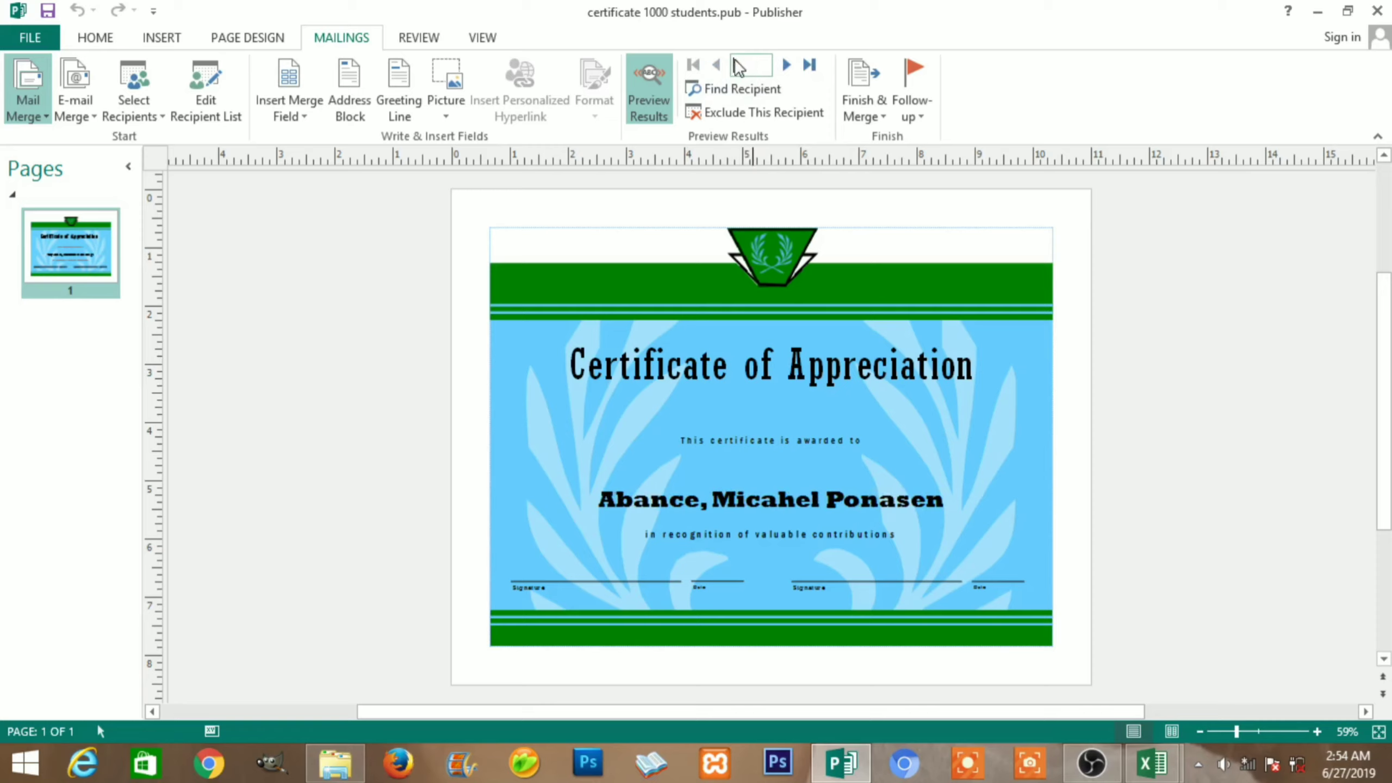
click(809, 65)
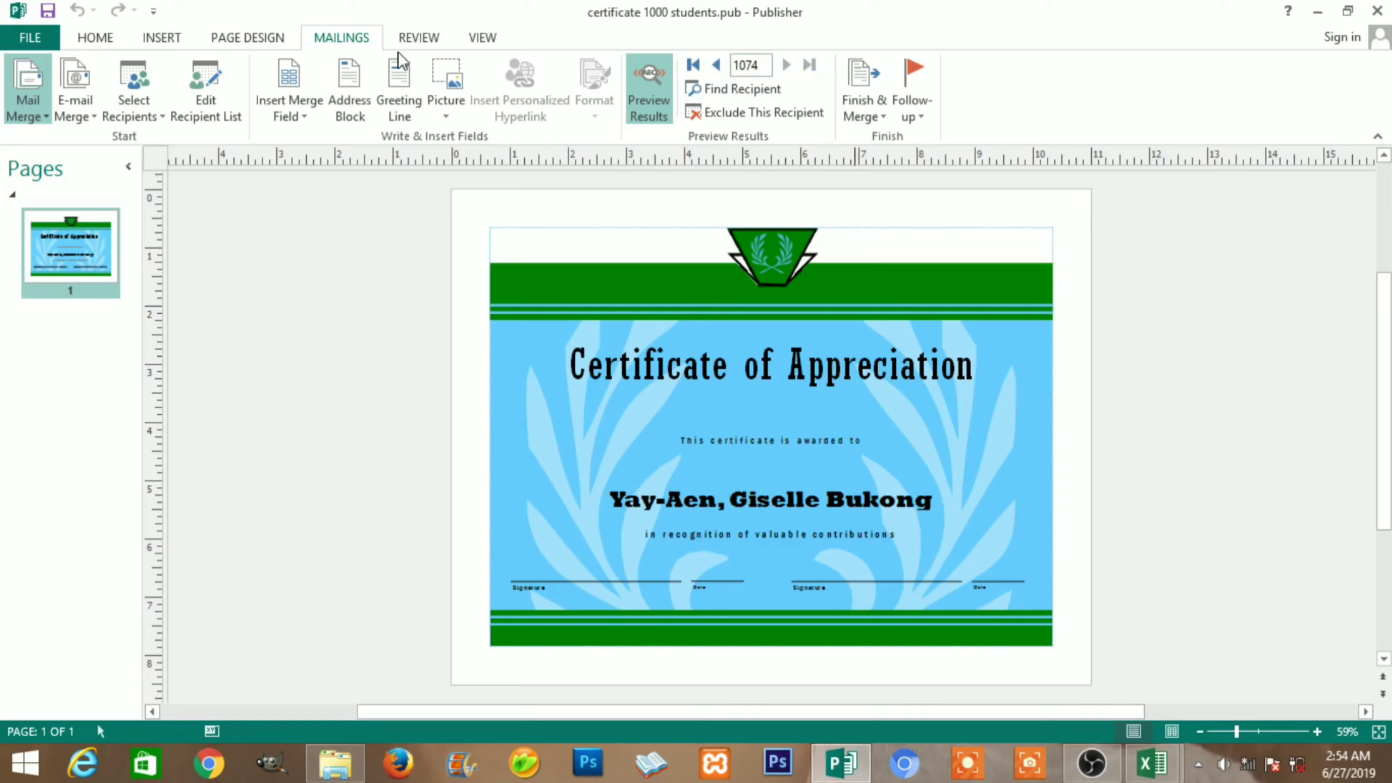
click(31, 37)
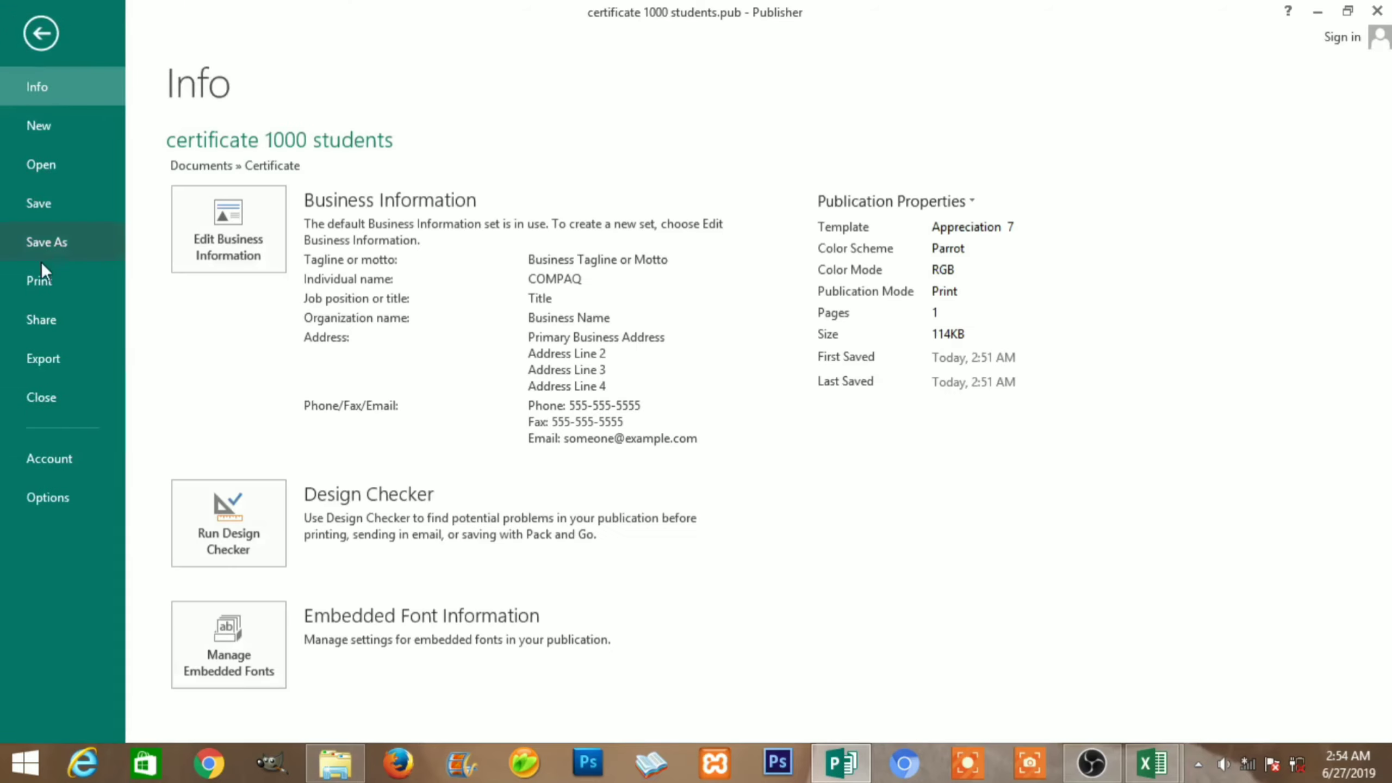
On the Print page, keep Print All Records selected, then go back to the certificate
click(39, 274)
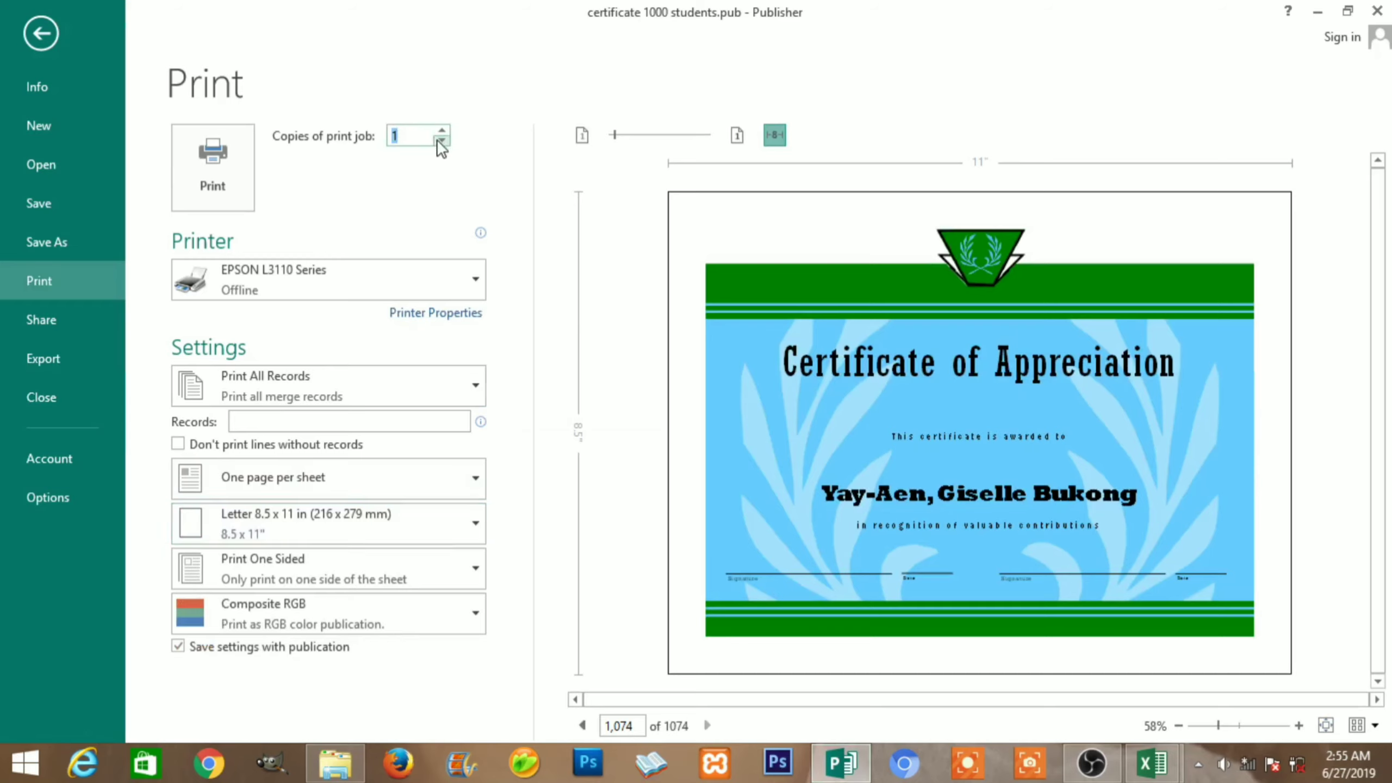
click(437, 420)
click(472, 385)
click(472, 385)
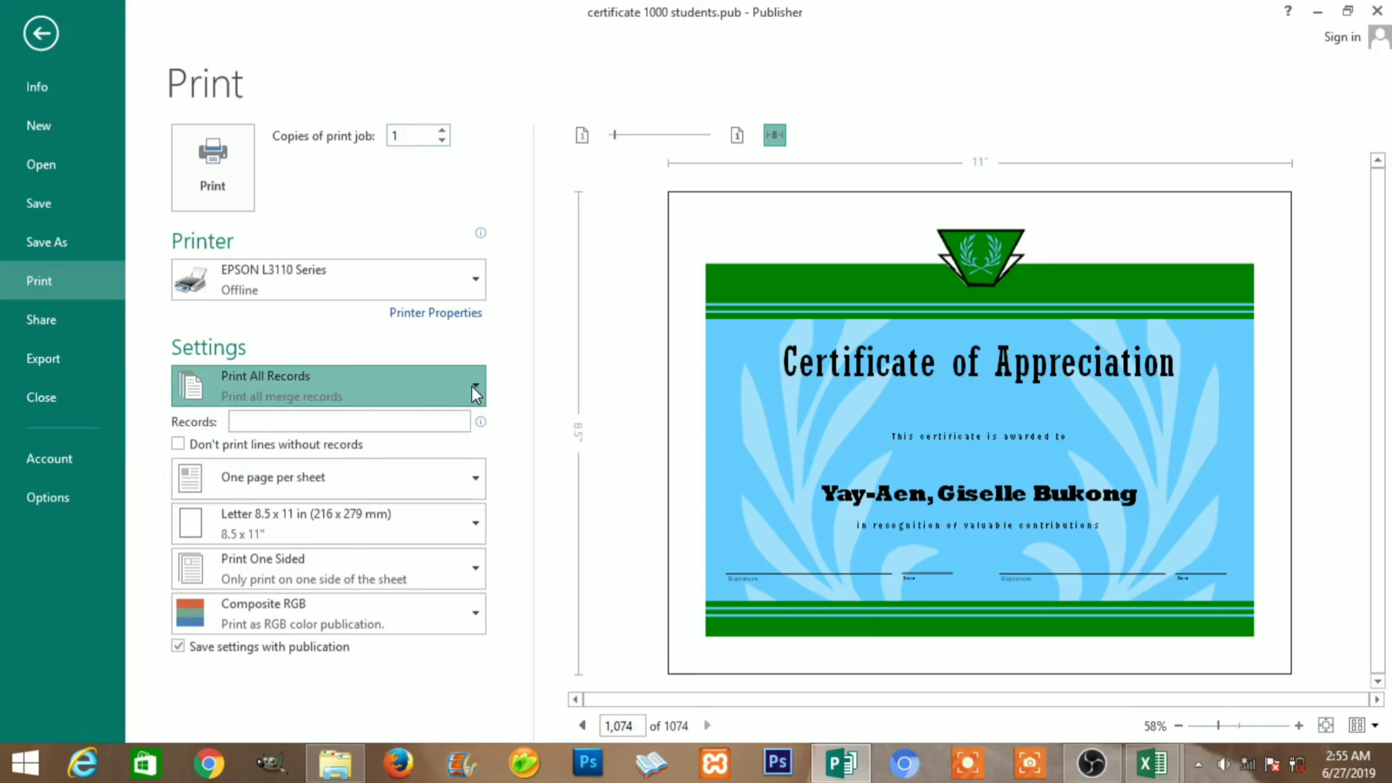
click(472, 386)
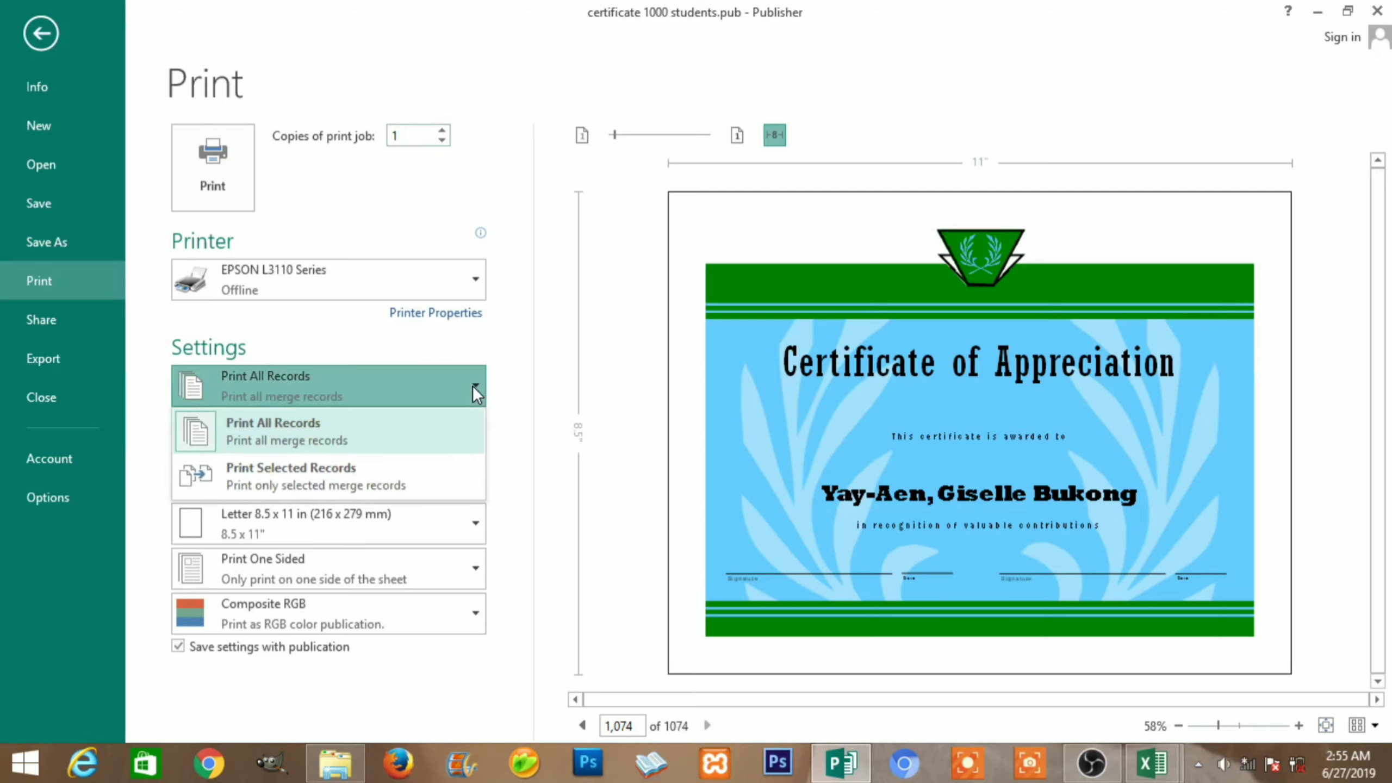
click(472, 385)
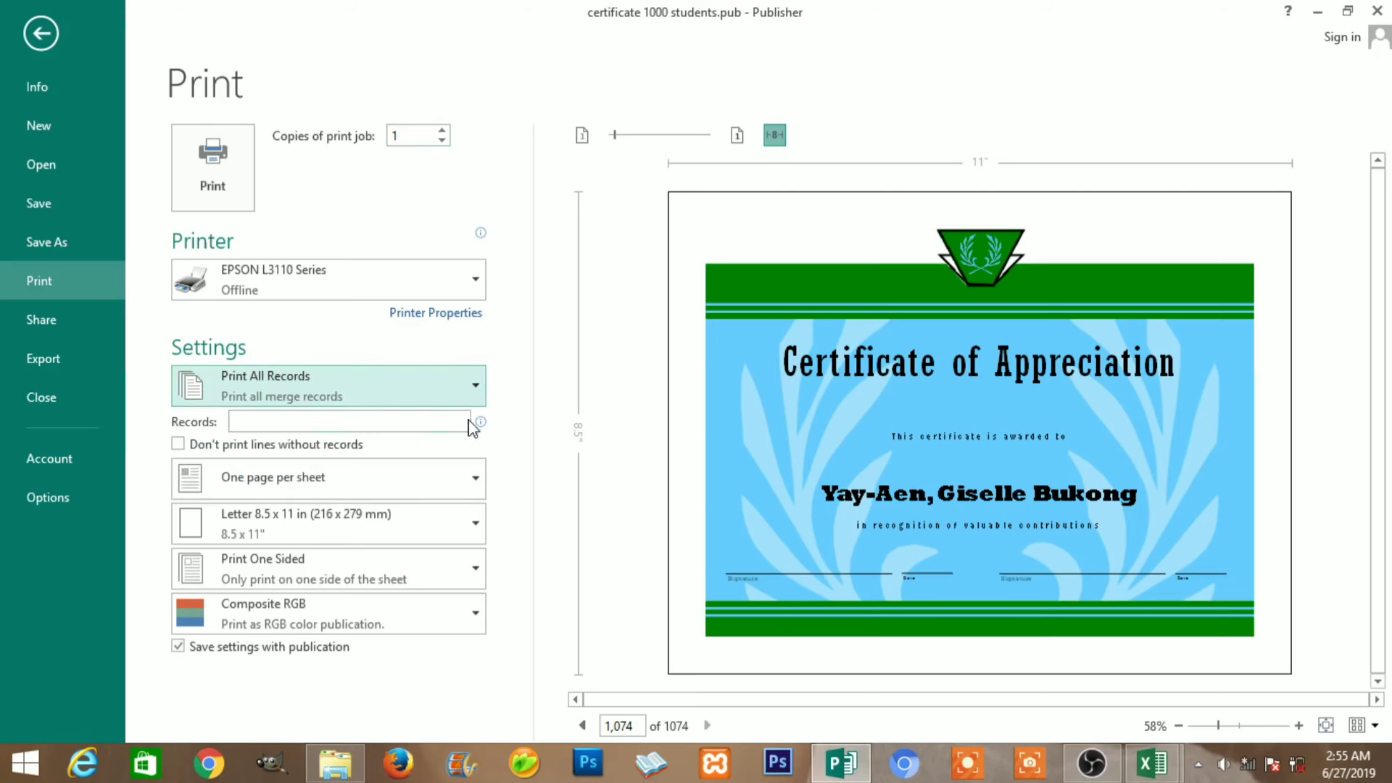
click(40, 35)
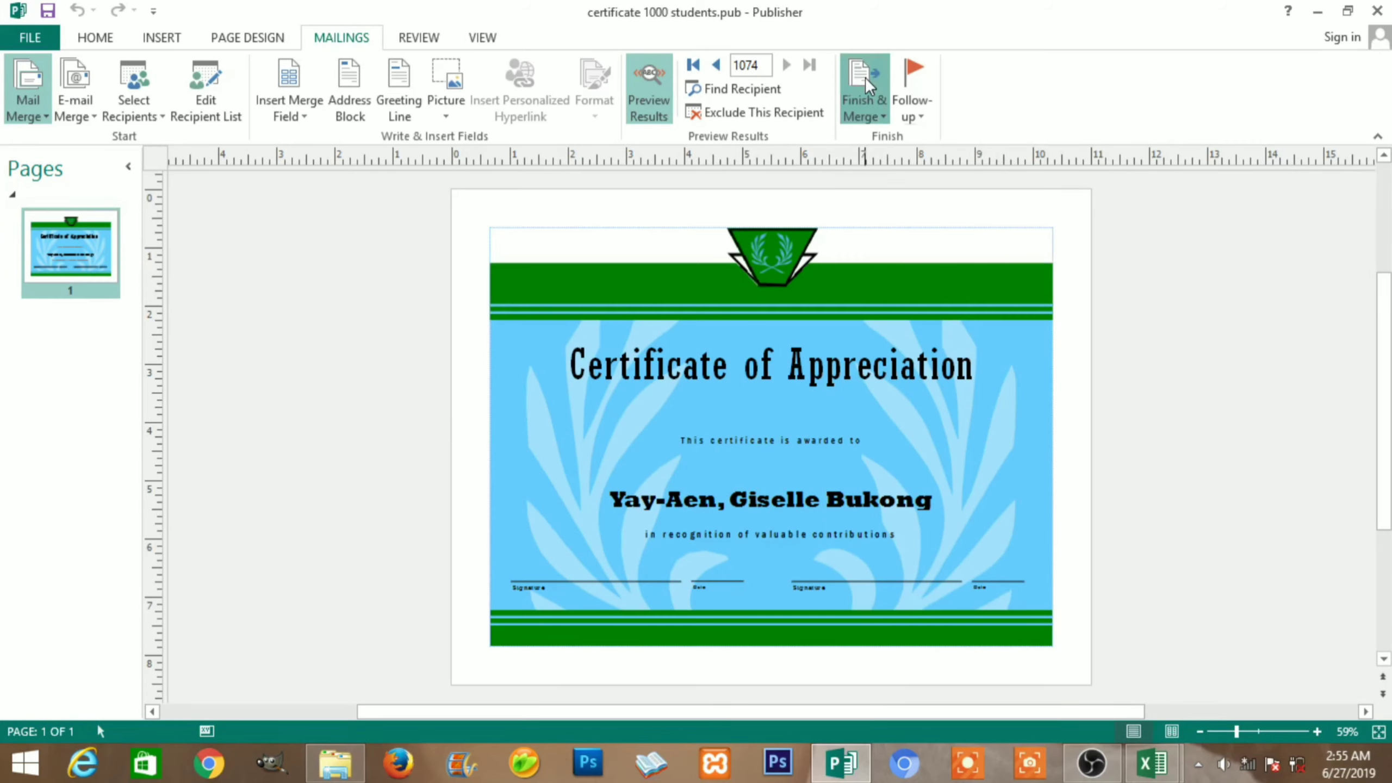
click(865, 82)
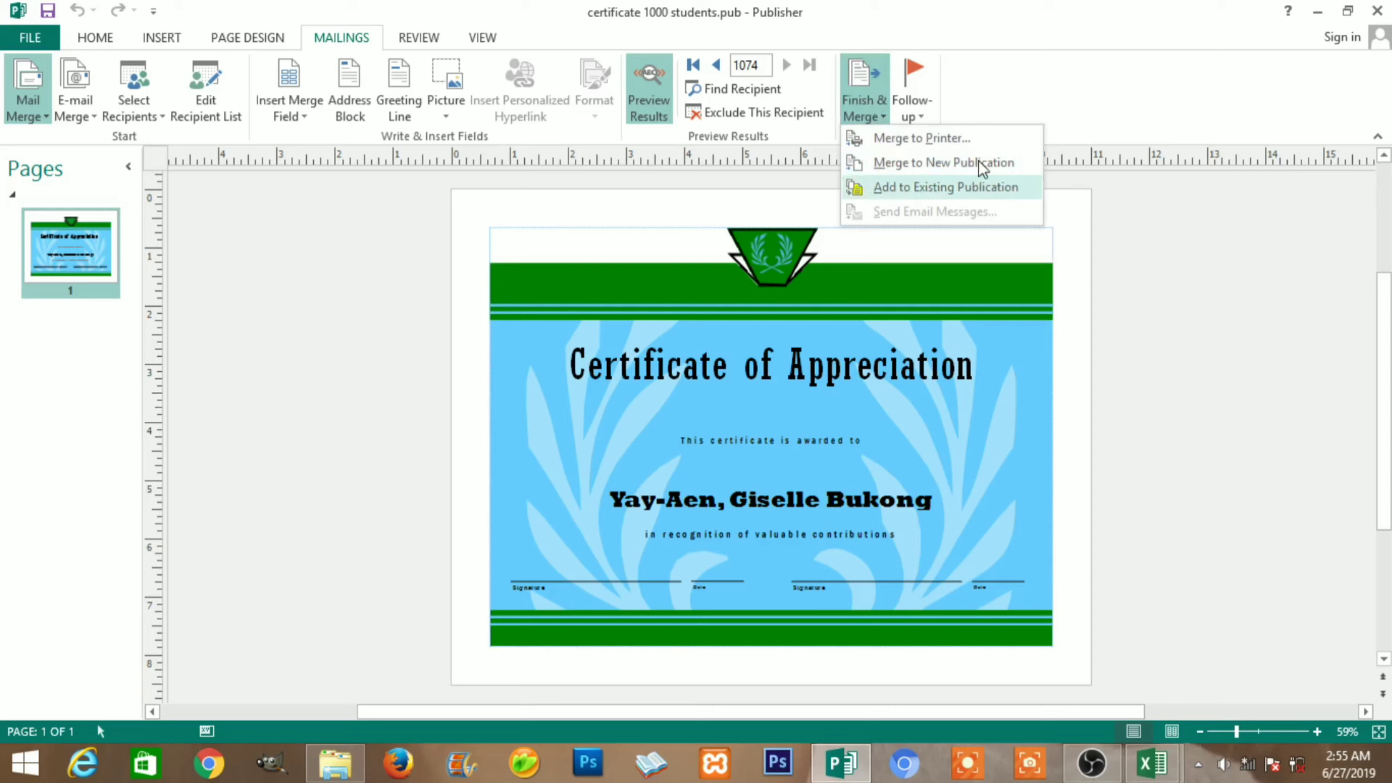
click(371, 280)
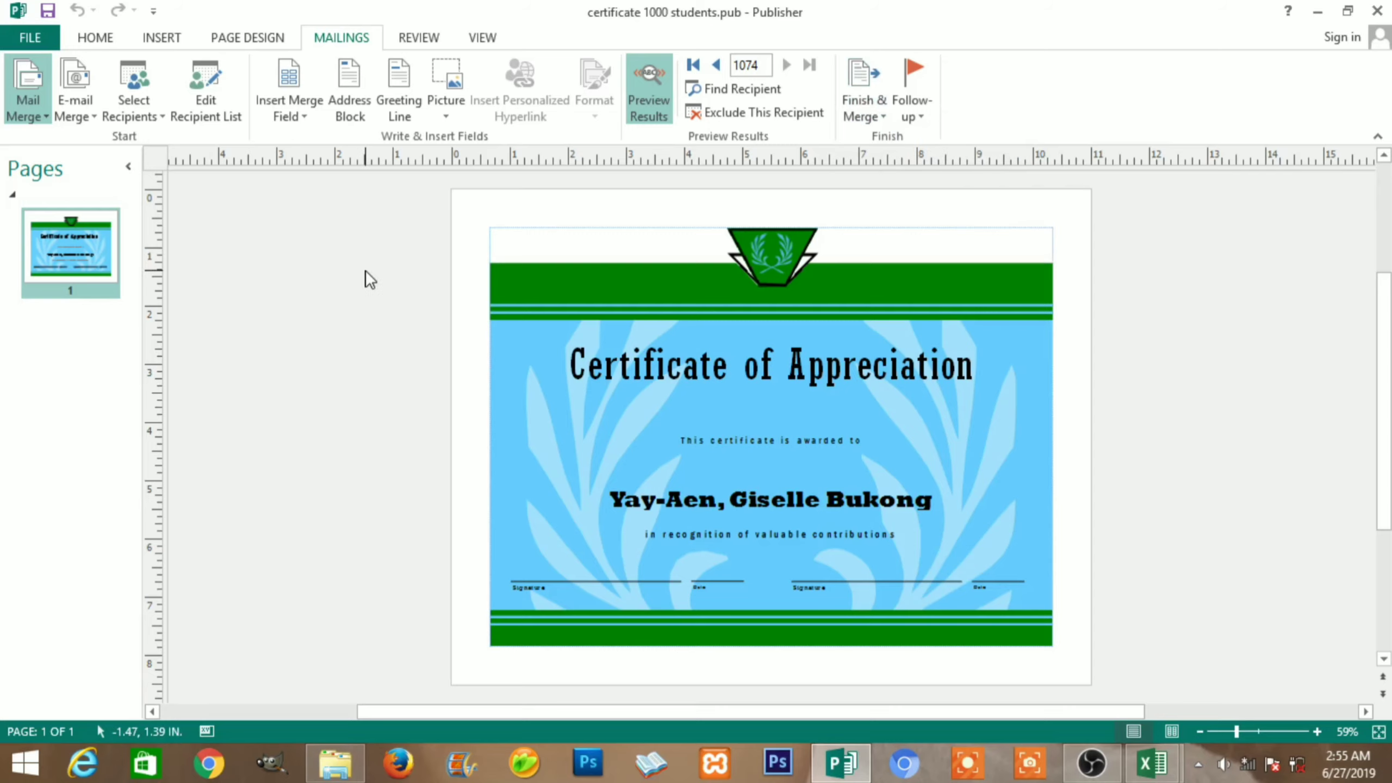